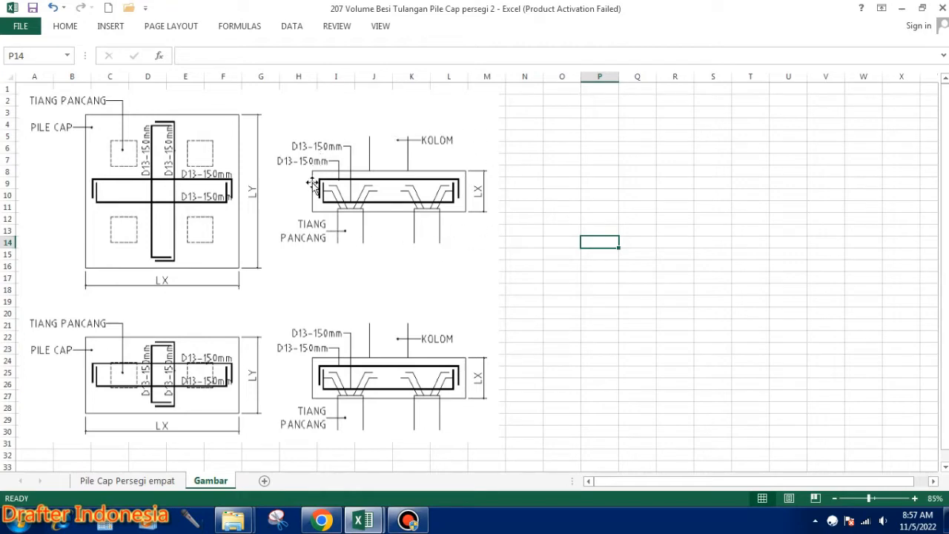
# On the Pile Cap Persegi empat sheet, keep the current Windows colour scheme and colour the TYPE - A label in B6 red.
pyautogui.click(149, 482)
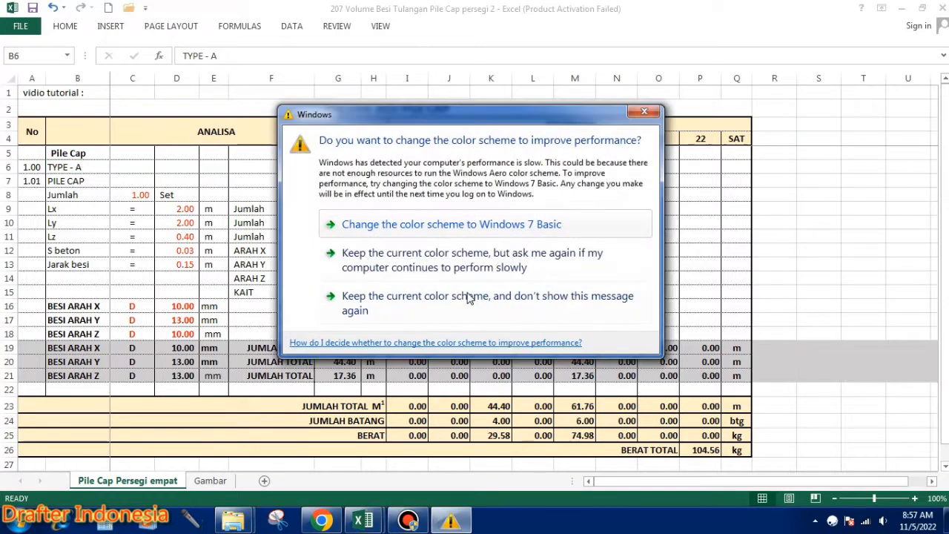
pyautogui.click(476, 300)
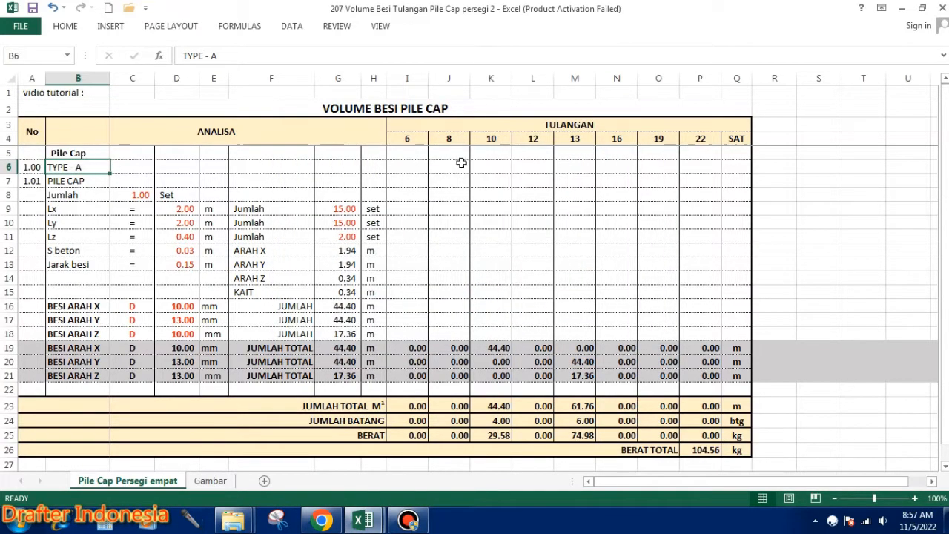
pyautogui.click(66, 26)
pyautogui.click(234, 72)
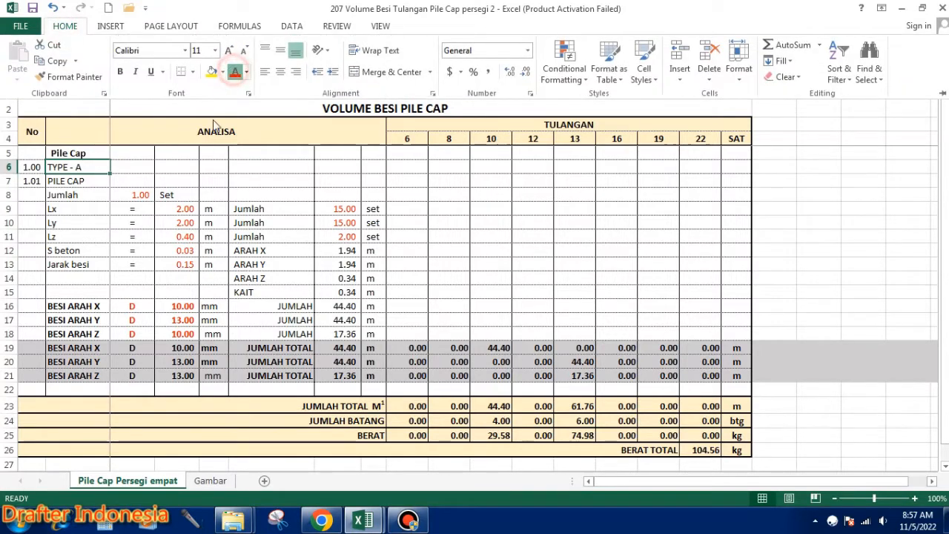
pyautogui.click(294, 187)
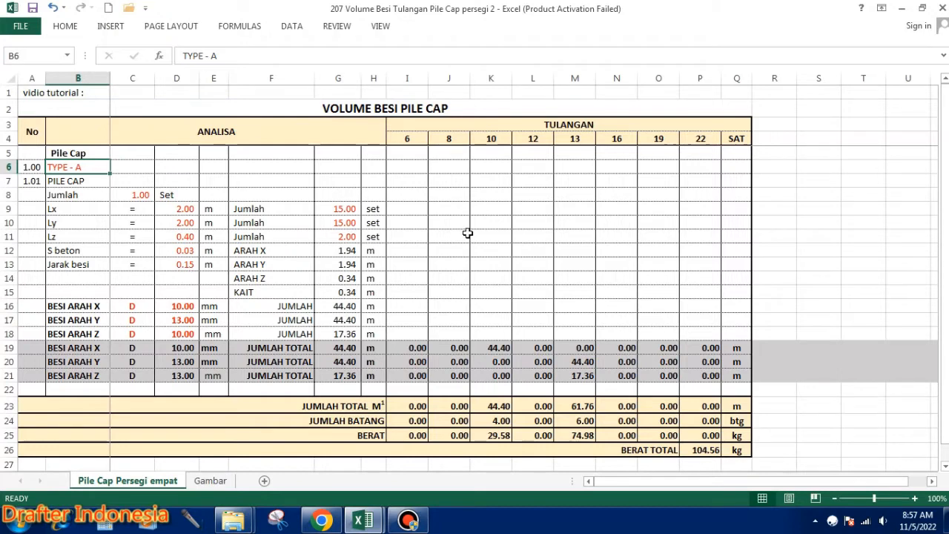
# Consult the drawing on the Gambar sheet and set the pile cap quantity (Jumlah) in C8 to 3 sets.
pyautogui.click(144, 192)
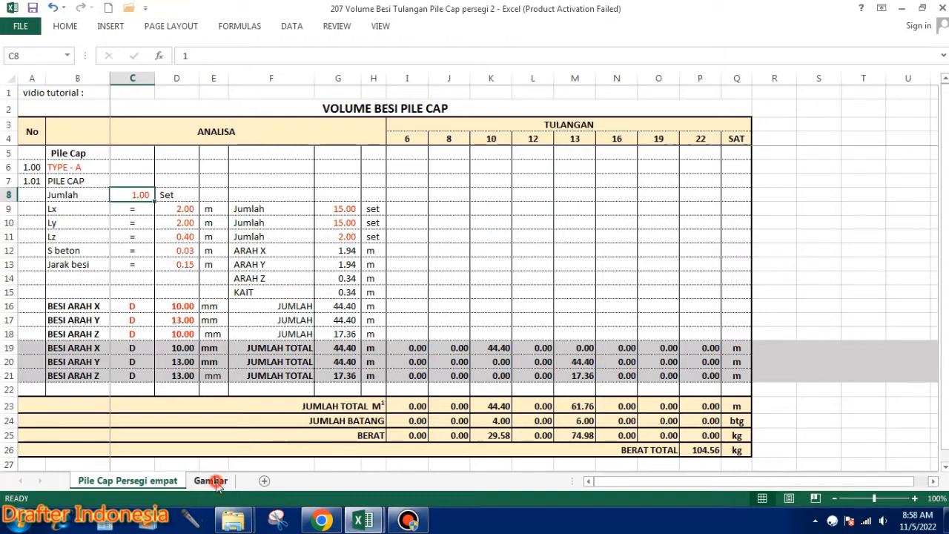
pyautogui.click(210, 480)
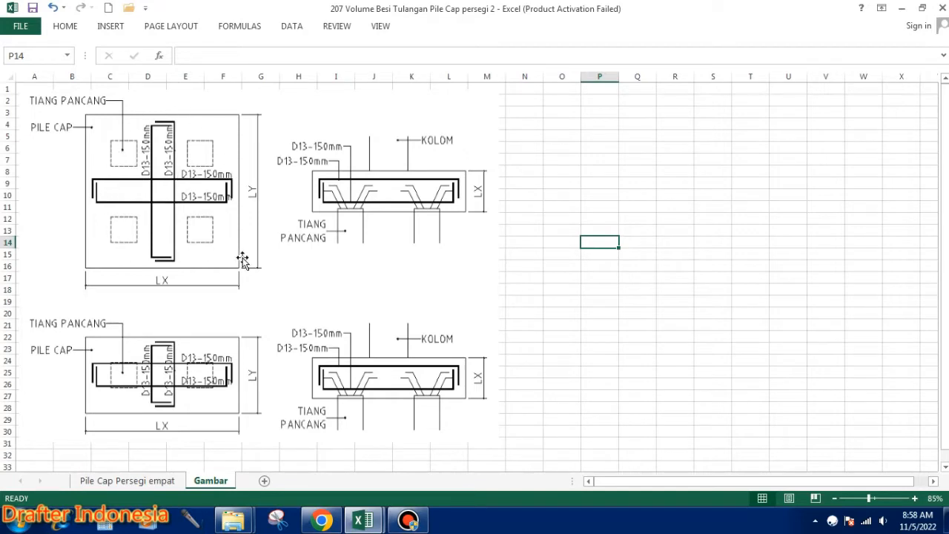
pyautogui.click(173, 481)
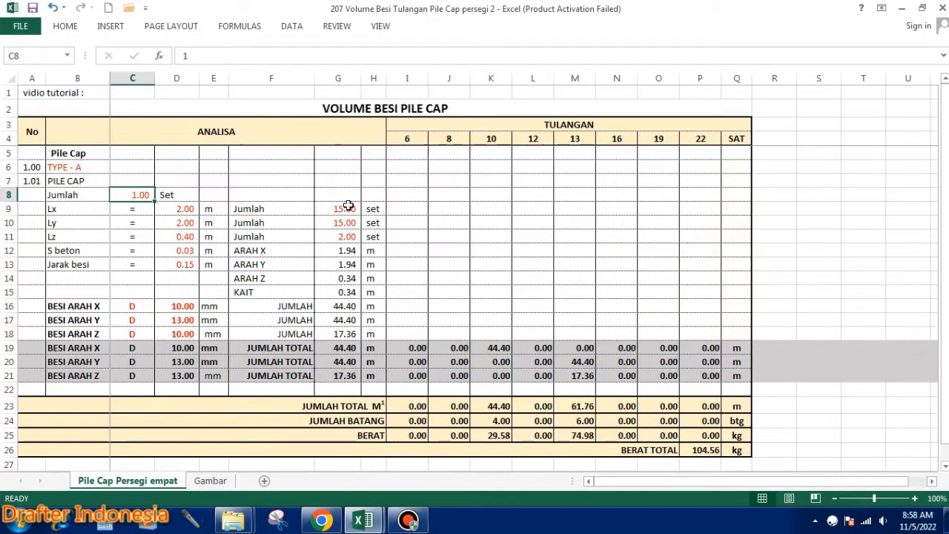
pyautogui.write('3')
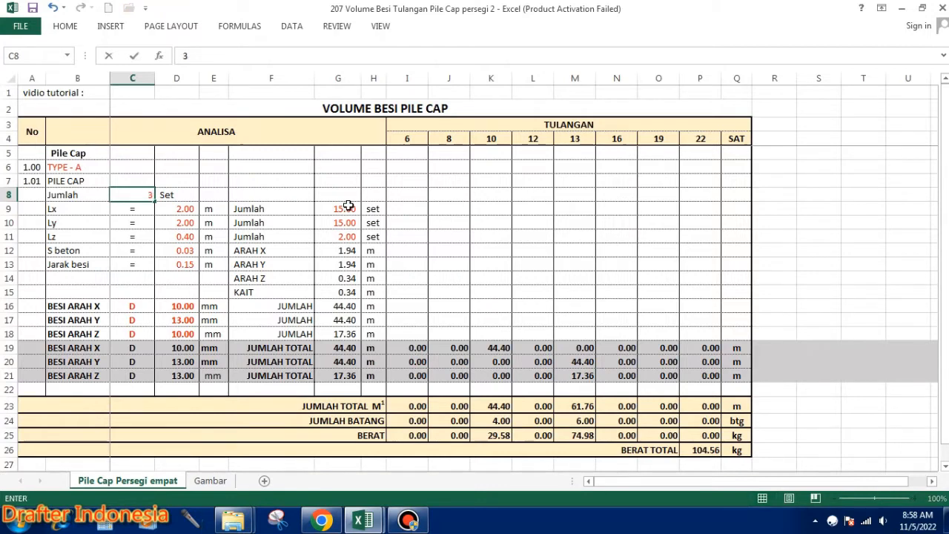
pyautogui.press('Return')
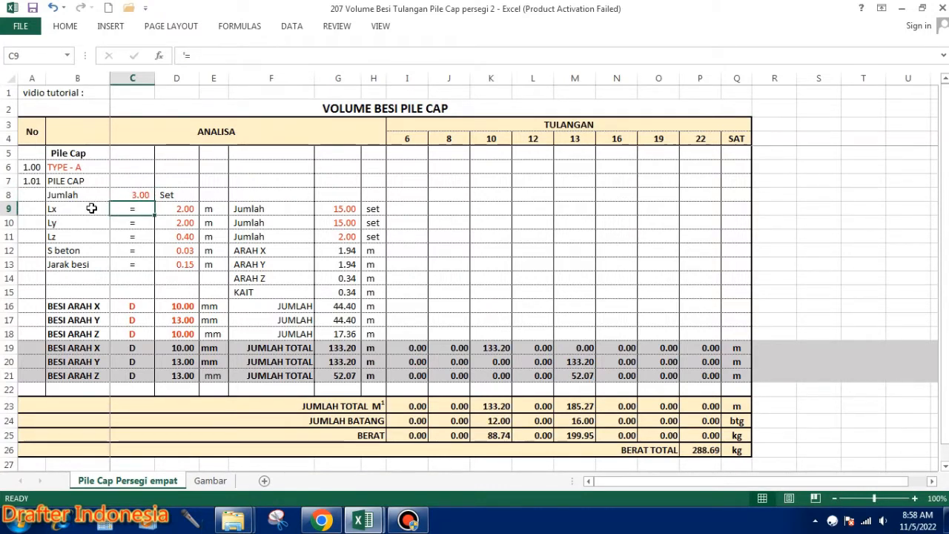
# Check the LX dimension in the Gambar drawing and set the pile cap's Lx in D9 to 1.5 m.
pyautogui.click(184, 208)
pyautogui.click(213, 480)
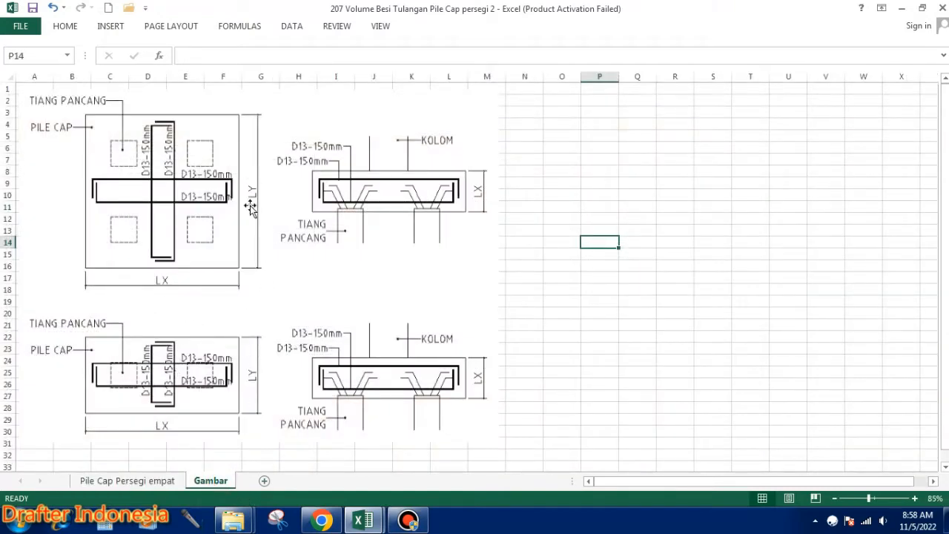
pyautogui.click(158, 480)
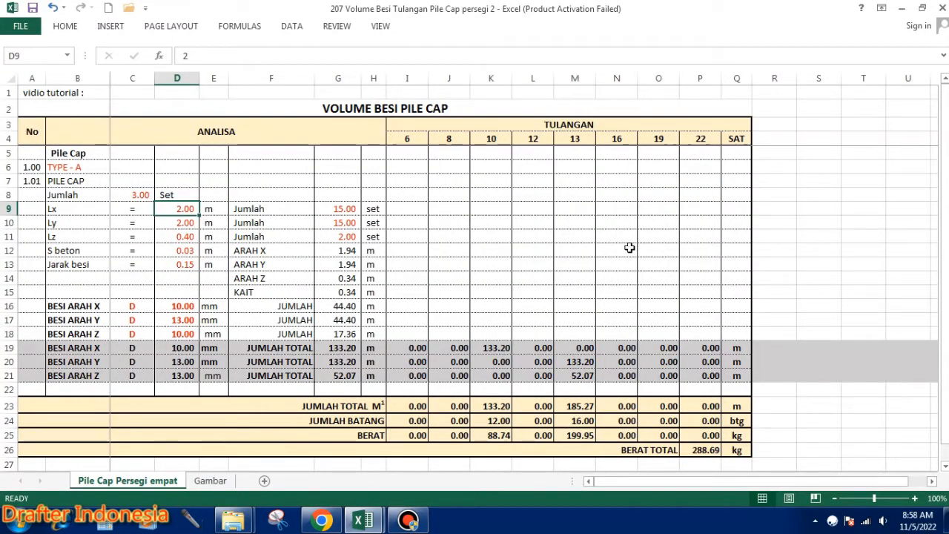
pyautogui.write('1.5')
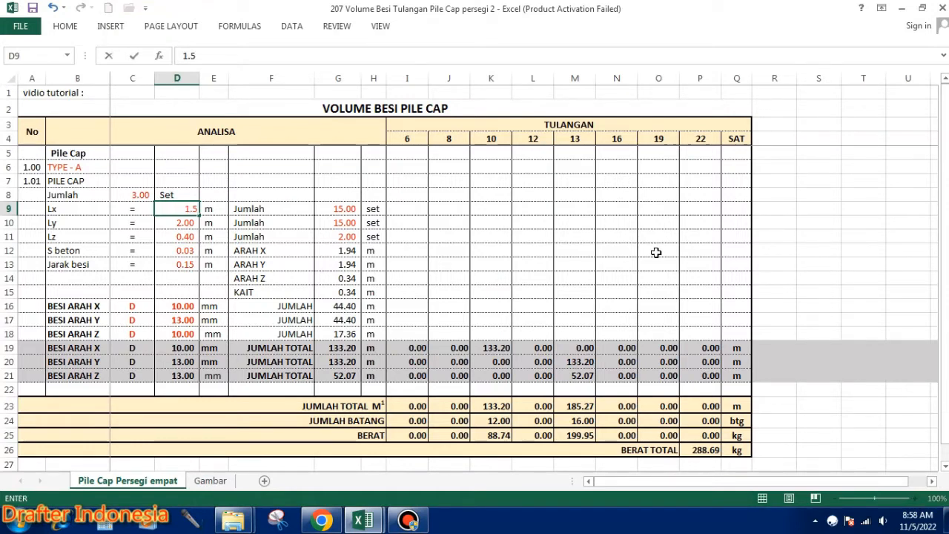
pyautogui.press('Return')
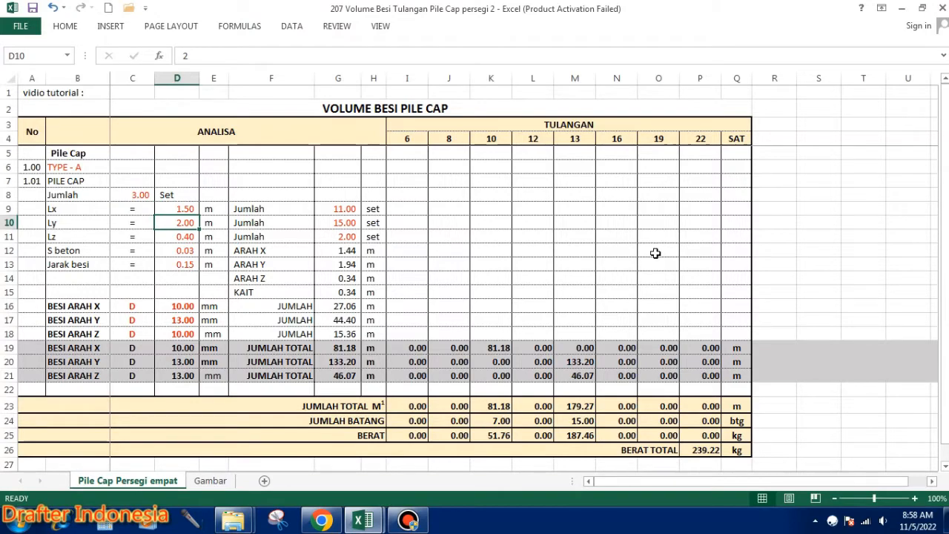
# Check the LY dimension in the Gambar drawing and set the pile cap's Ly in D10 to 0.6 m.
pyautogui.click(210, 481)
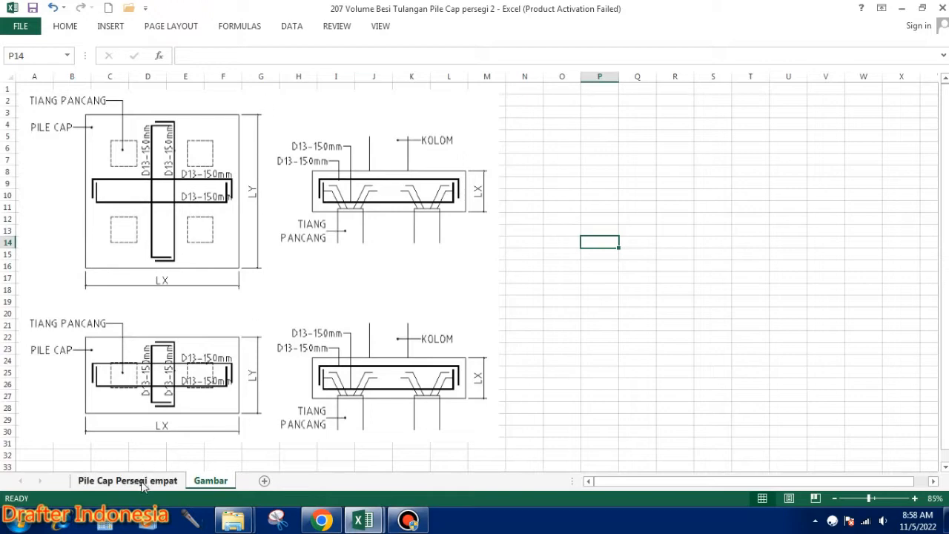
pyautogui.click(137, 480)
pyautogui.click(212, 480)
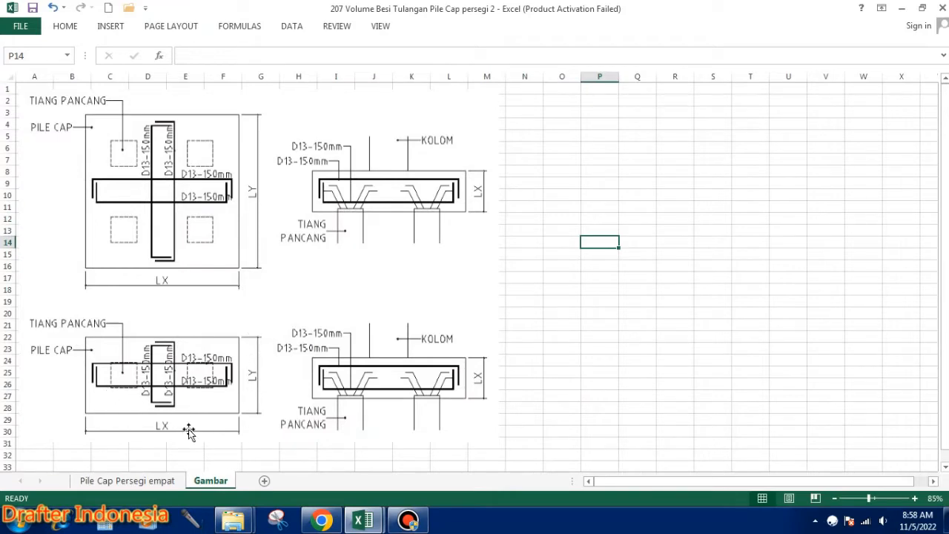
pyautogui.click(145, 481)
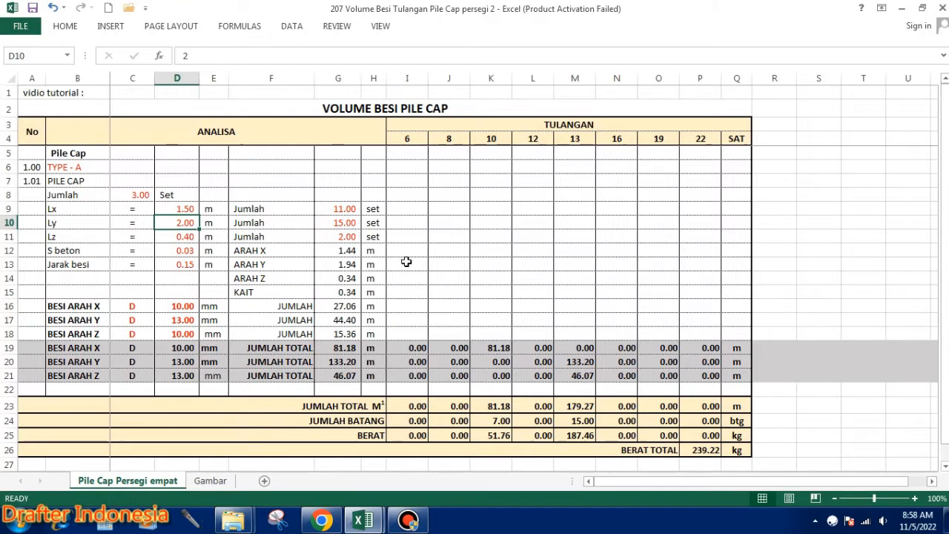
pyautogui.write('0.')
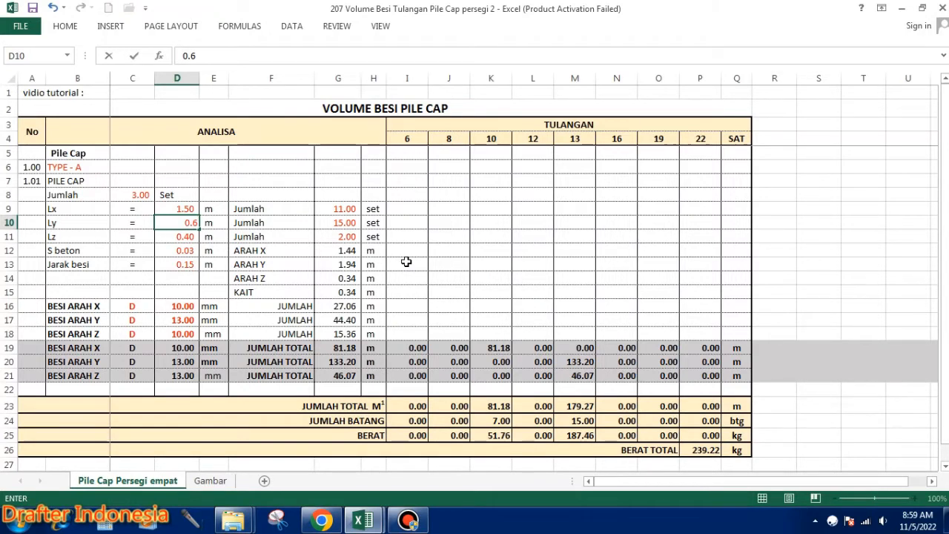
pyautogui.write('6')
pyautogui.press('Return')
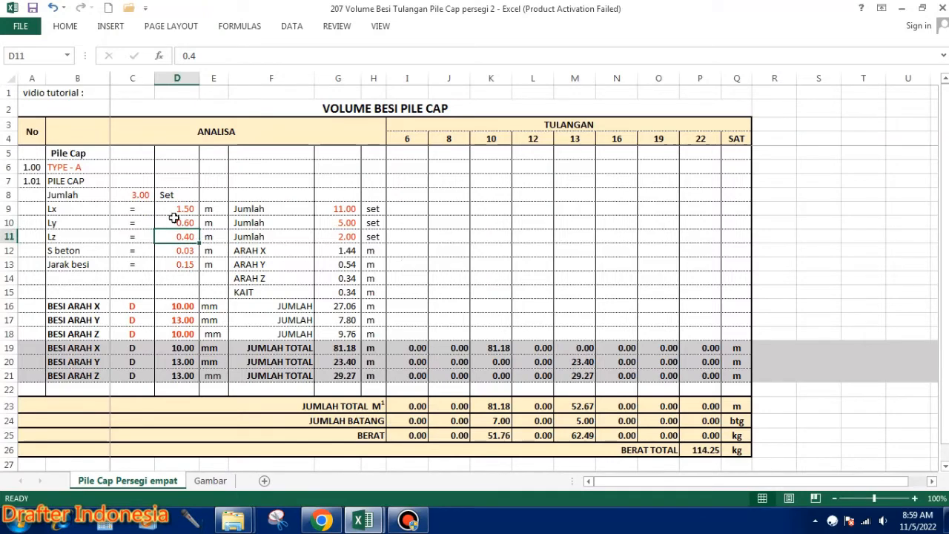
# Check the pile cap's height in the Gambar section drawing and set Lz in D11 to 0.5 m.
pyautogui.click(211, 481)
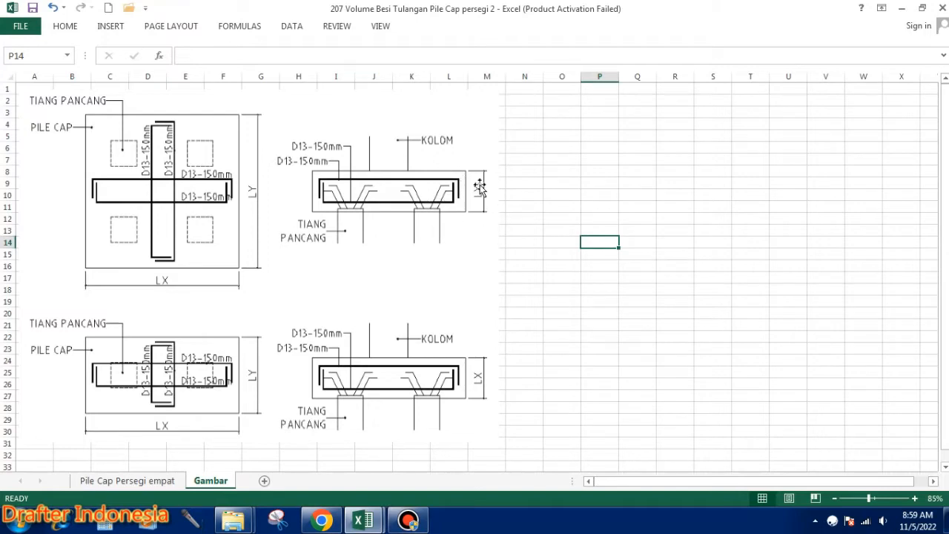
pyautogui.click(131, 480)
pyautogui.write('0.5')
pyautogui.press('Return')
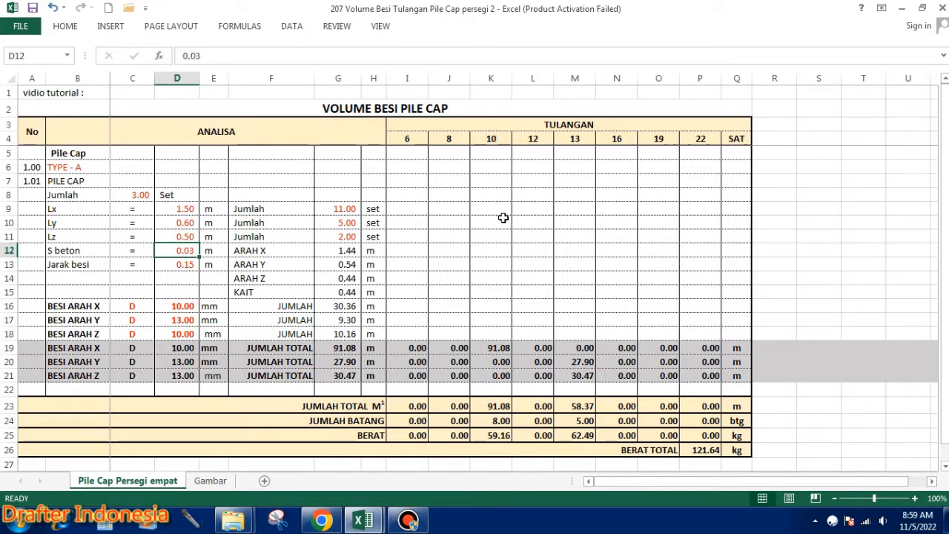
# Try alternative concrete cover (S beton) values in D12, starting with 0.05 m.
pyautogui.write('0.05')
pyautogui.press('Return')
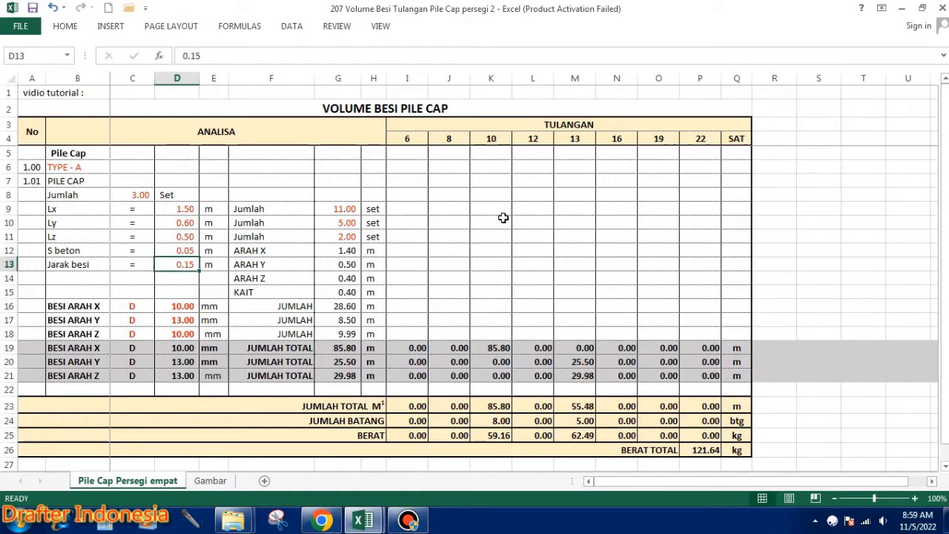
pyautogui.press('Up')
pyautogui.write('0.03')
pyautogui.press('Return')
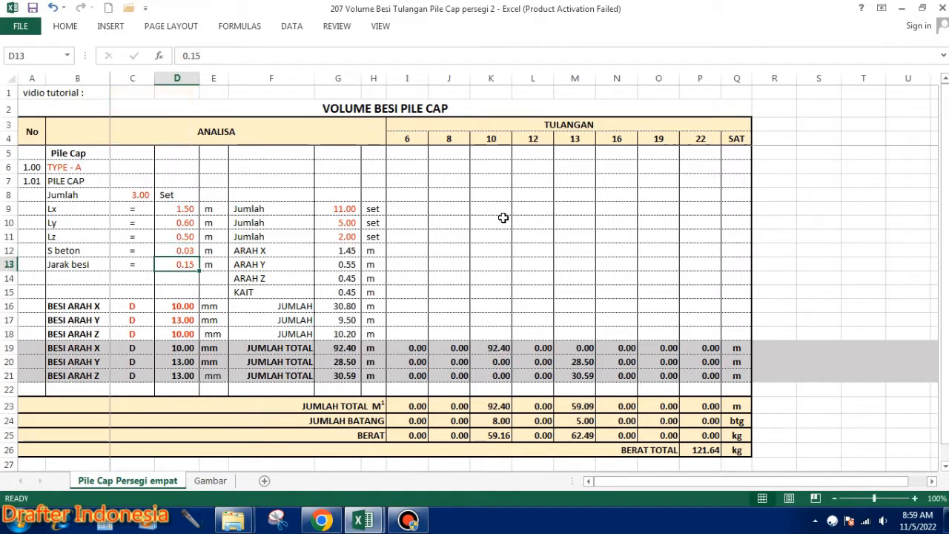
# Set the concrete cover (S beton) in D12 to 0.03 m.
pyautogui.press('Up')
pyautogui.write('0.03')
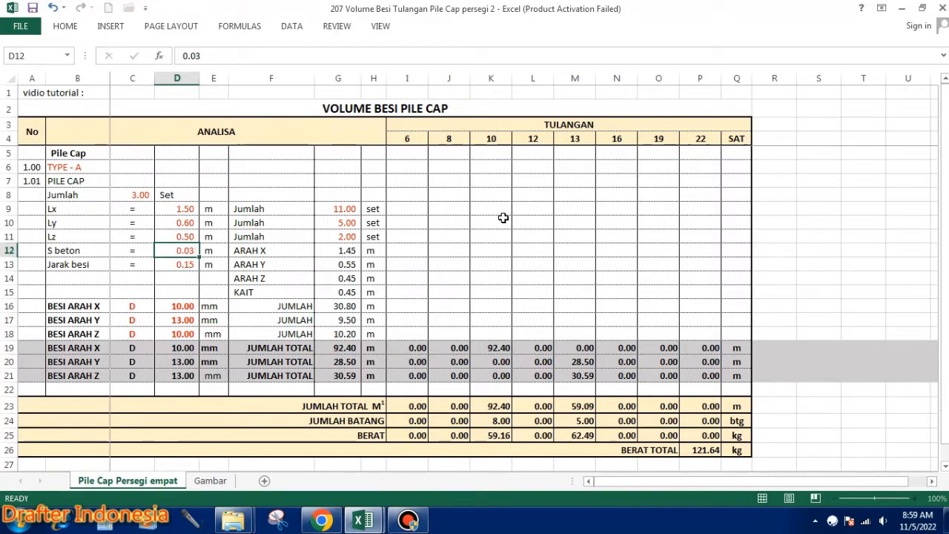
pyautogui.press('Return')
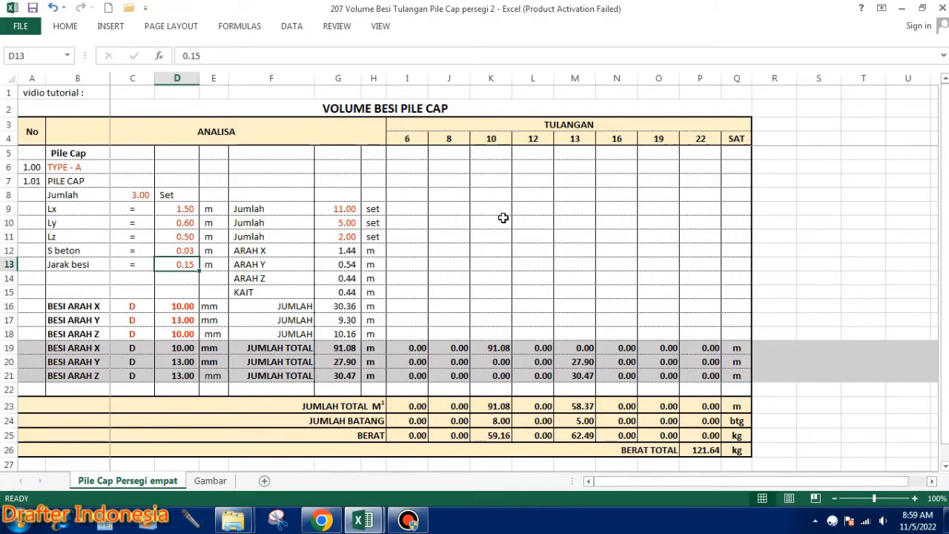
# Check the bar spacing in the Gambar drawing and enter 0.15 m as Jarak besi in D13.
pyautogui.click(210, 480)
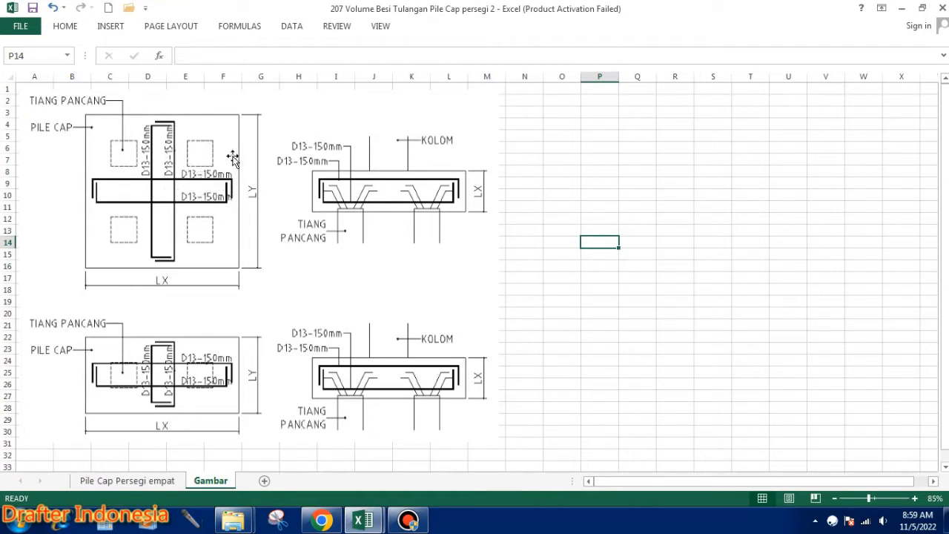
pyautogui.click(173, 481)
pyautogui.click(181, 265)
pyautogui.write('0.')
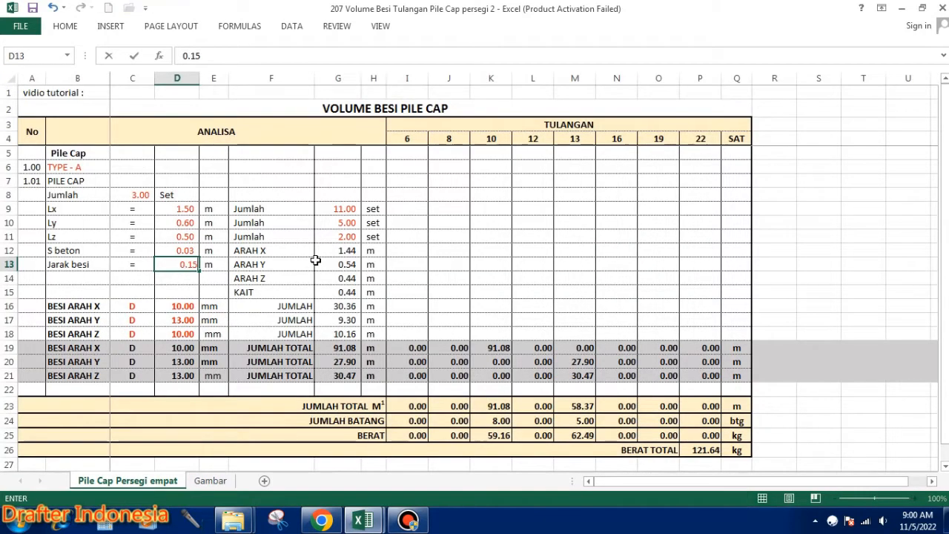
pyautogui.write('15')
pyautogui.press('Return')
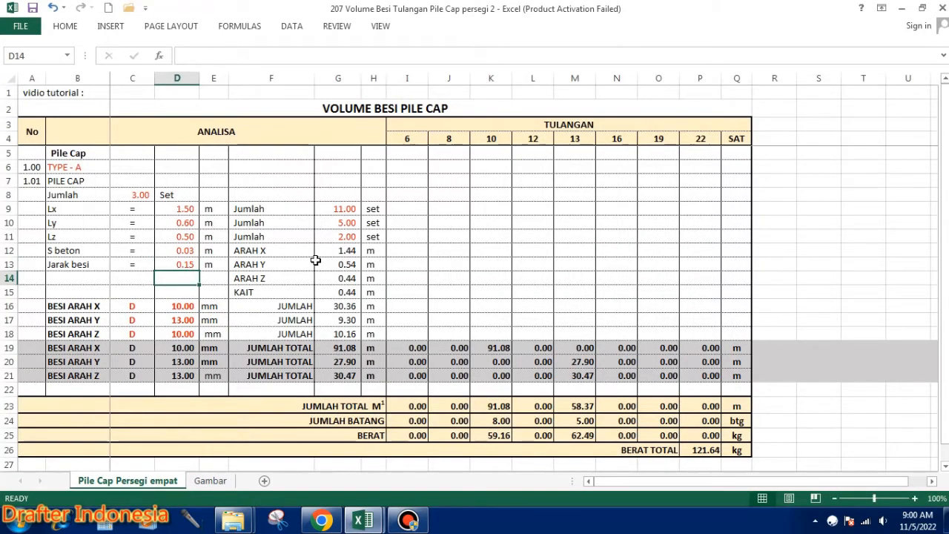
# Examine the formula behind the first Jumlah value in G9 and the cells it references, leaving it unedited.
pyautogui.press('Up')
pyautogui.press('Up')
pyautogui.press('Up')
pyautogui.press('Up')
pyautogui.press('Up')
pyautogui.press('Right')
pyautogui.press('Right')
pyautogui.press('Right')
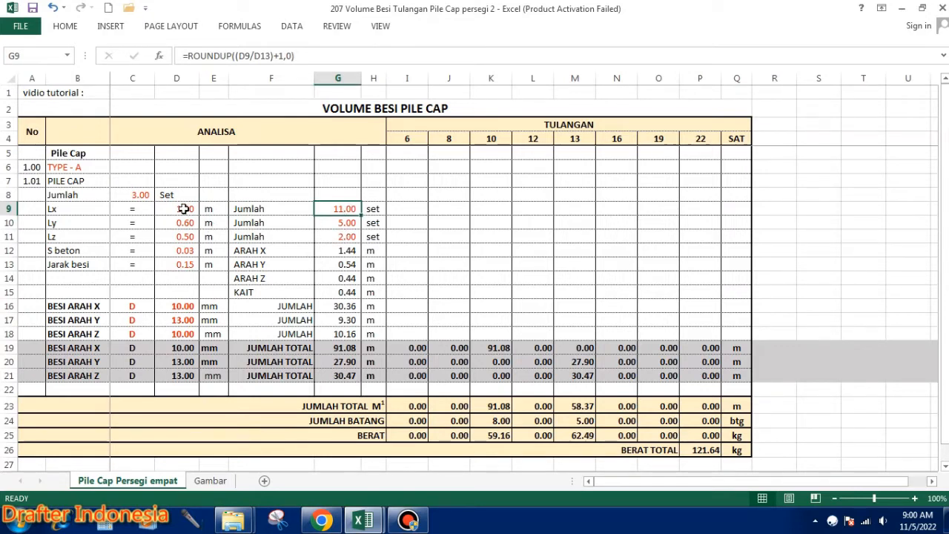
pyautogui.doubleClick(352, 209)
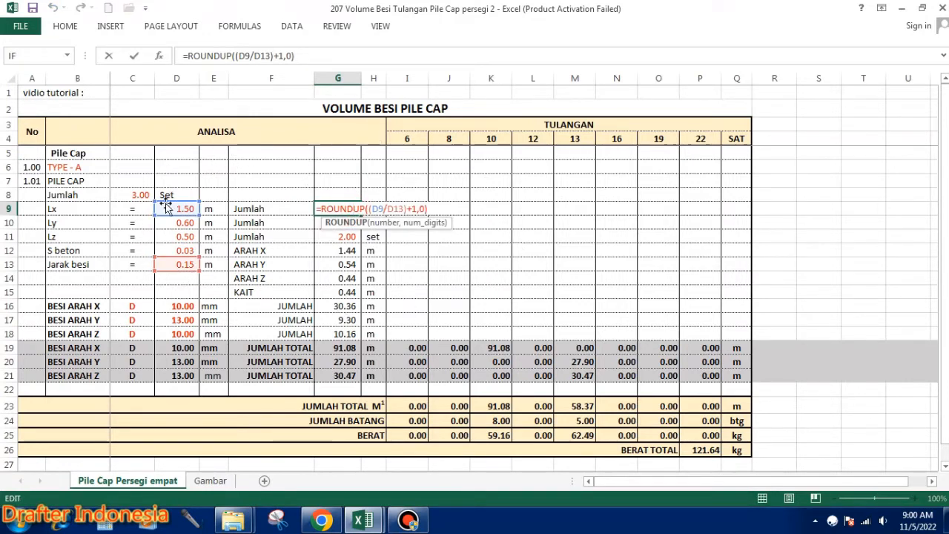
pyautogui.press('Escape')
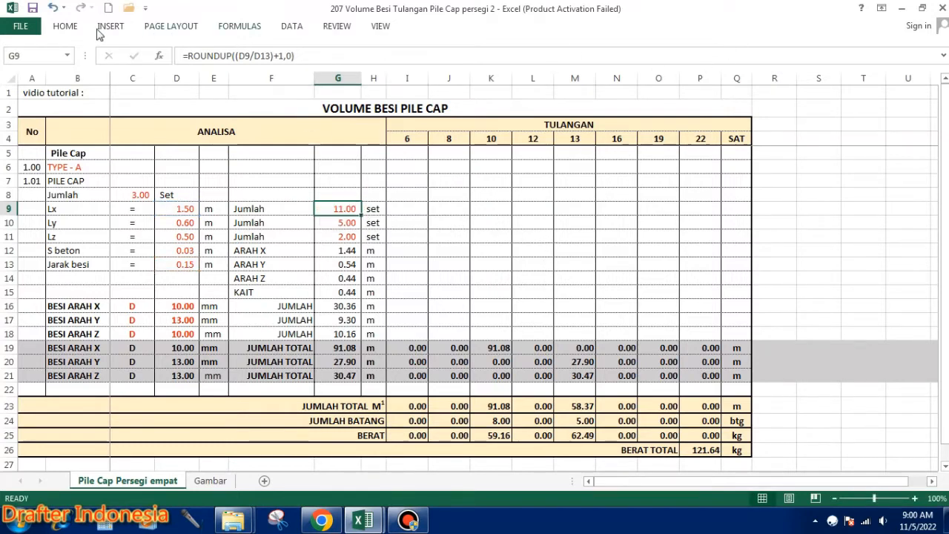
# Change the font colour of the three calculated Jumlah values in G9:G11 to Automatic.
pyautogui.click(70, 28)
pyautogui.click(246, 72)
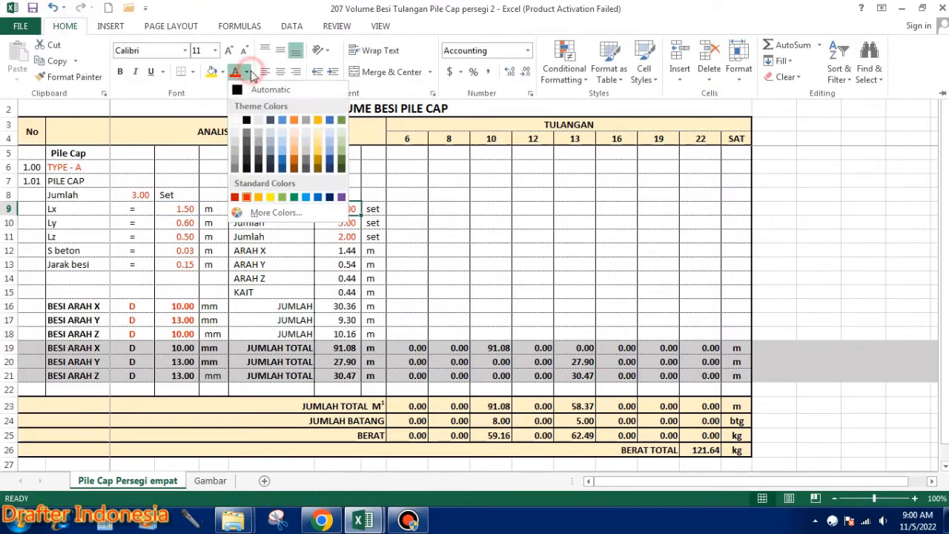
pyautogui.click(265, 90)
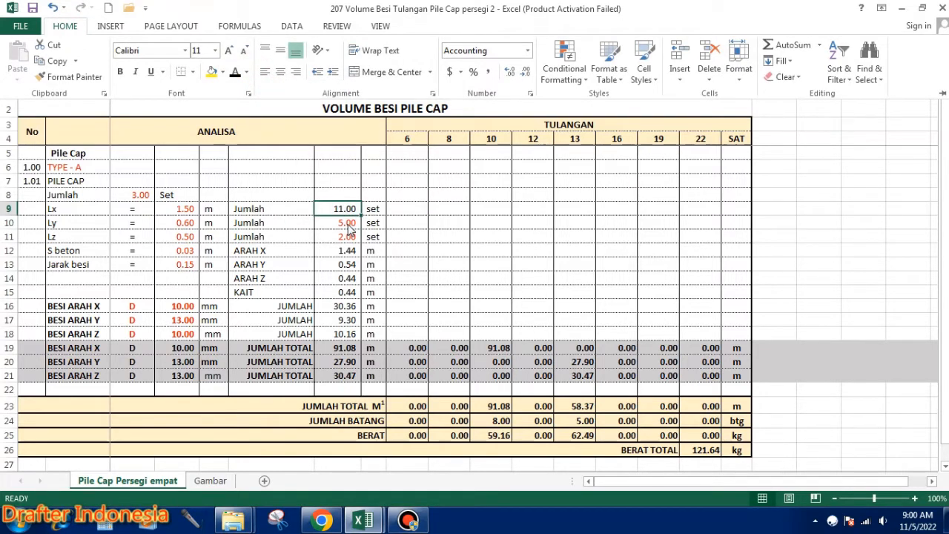
pyautogui.moveTo(348, 224); pyautogui.dragTo(349, 238)
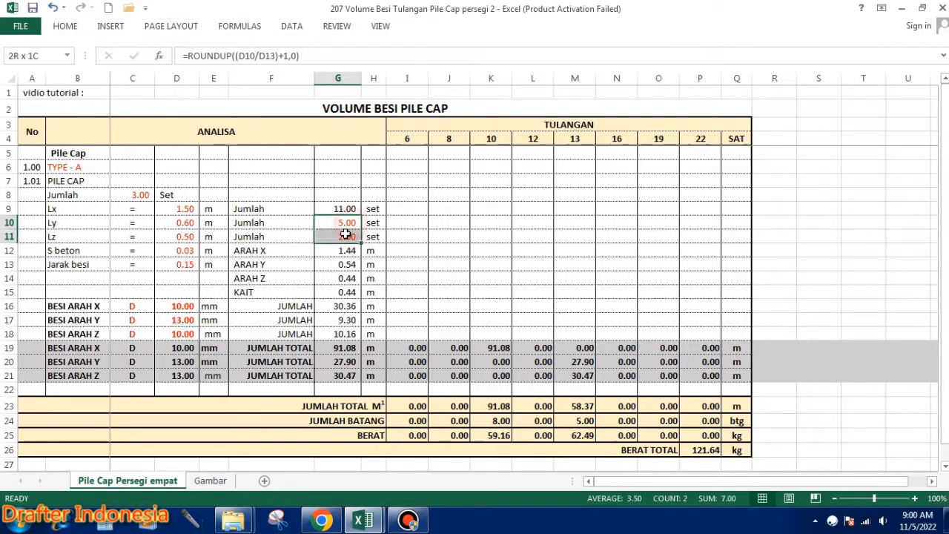
pyautogui.click(65, 26)
pyautogui.click(235, 58)
pyautogui.click(507, 274)
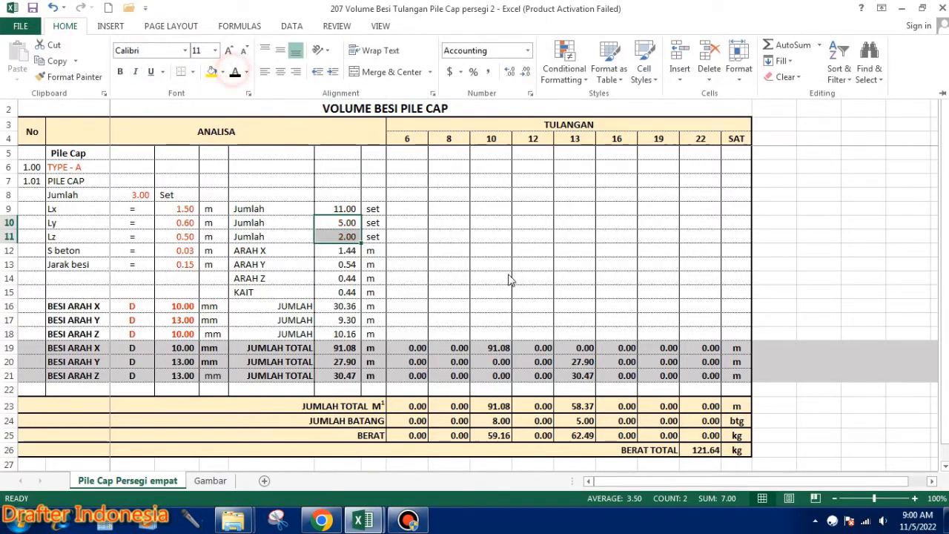
# Examine the ROUNDUP formulas behind the Jumlah values in G9 and G10 and the cells they reference, leaving them unedited.
pyautogui.doubleClick(343, 208)
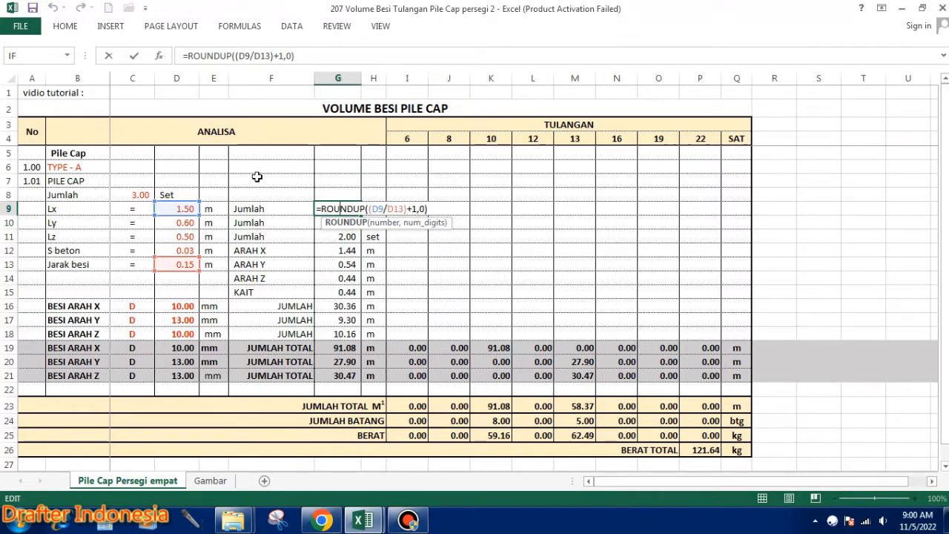
pyautogui.hotkey('ctrl', 'Return')
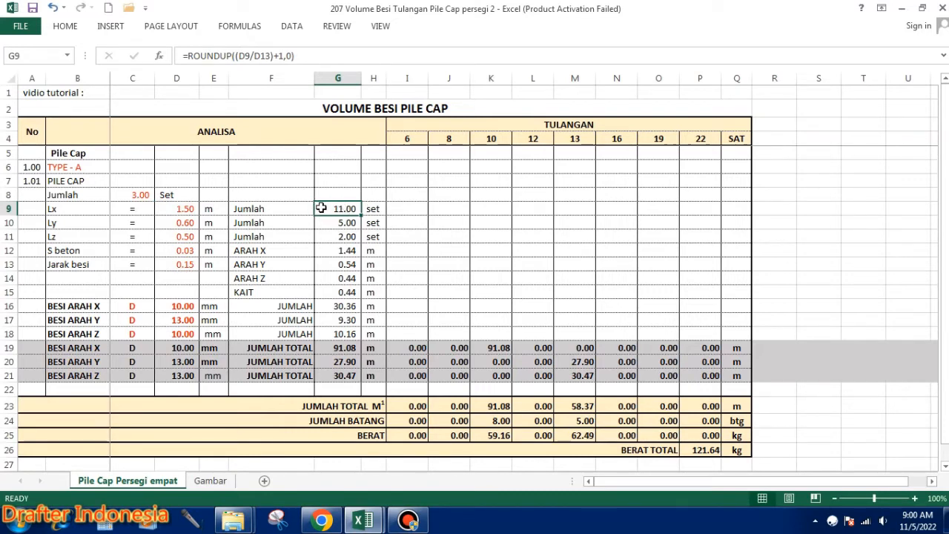
pyautogui.doubleClick(346, 222)
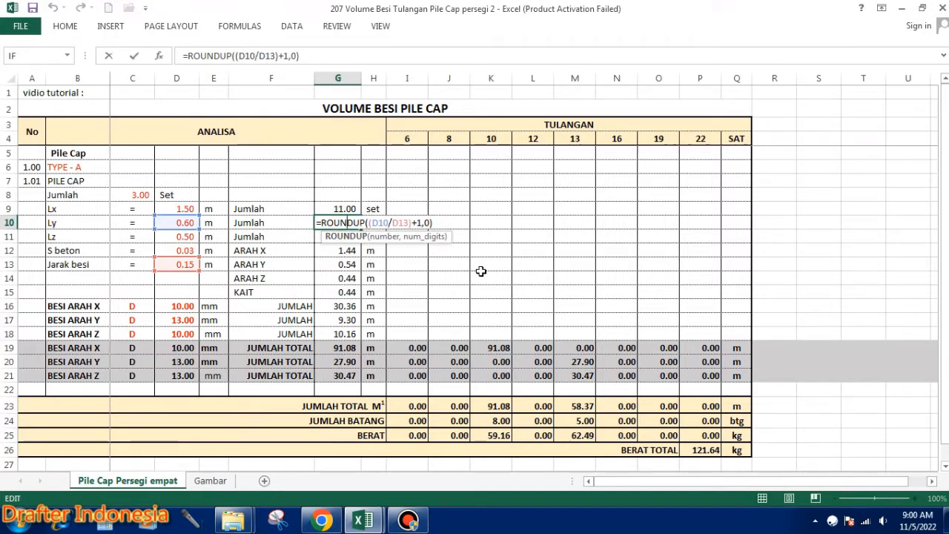
pyautogui.press('Escape')
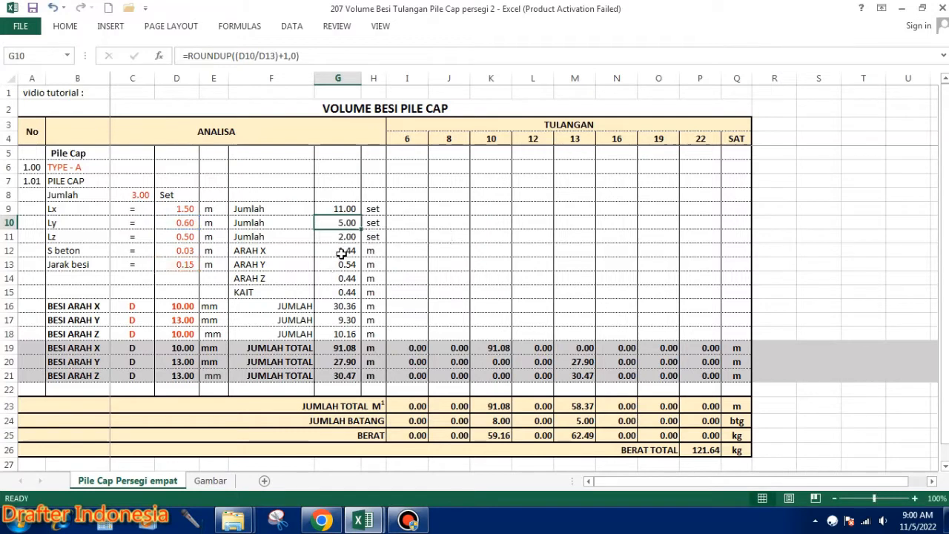
# Enter 2 as the Jumlah value in G11 beside Lz and change its font colour to standard Red.
pyautogui.click(347, 237)
pyautogui.write('2')
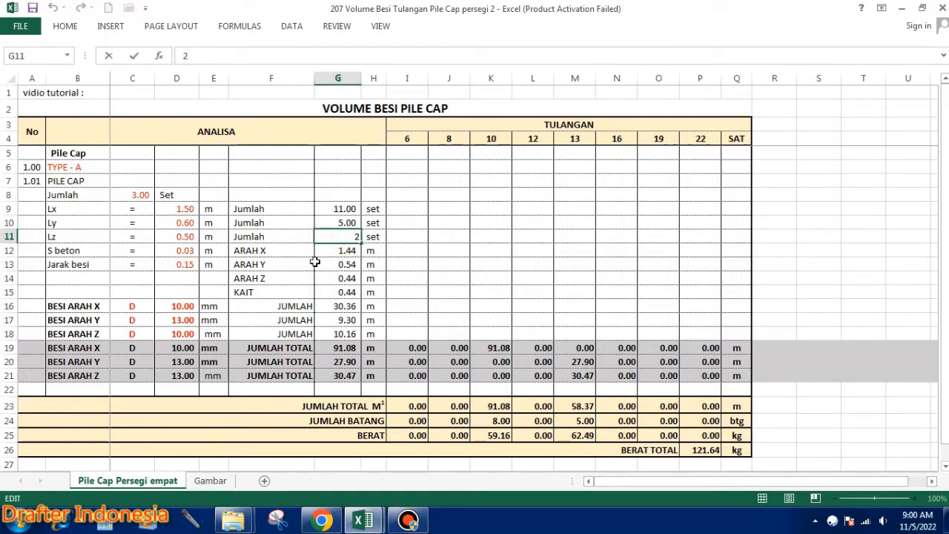
pyautogui.hotkey('ctrl', 'Return')
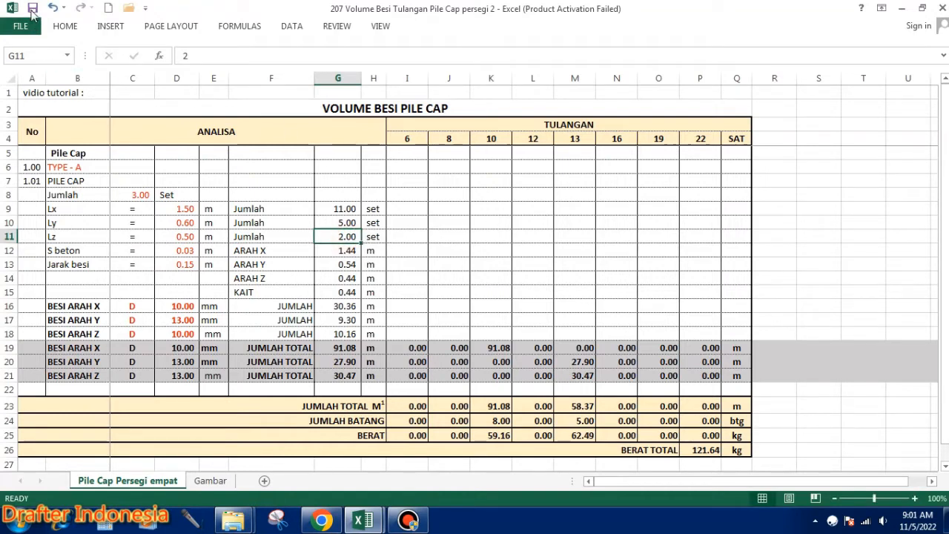
pyautogui.click(66, 29)
pyautogui.click(247, 73)
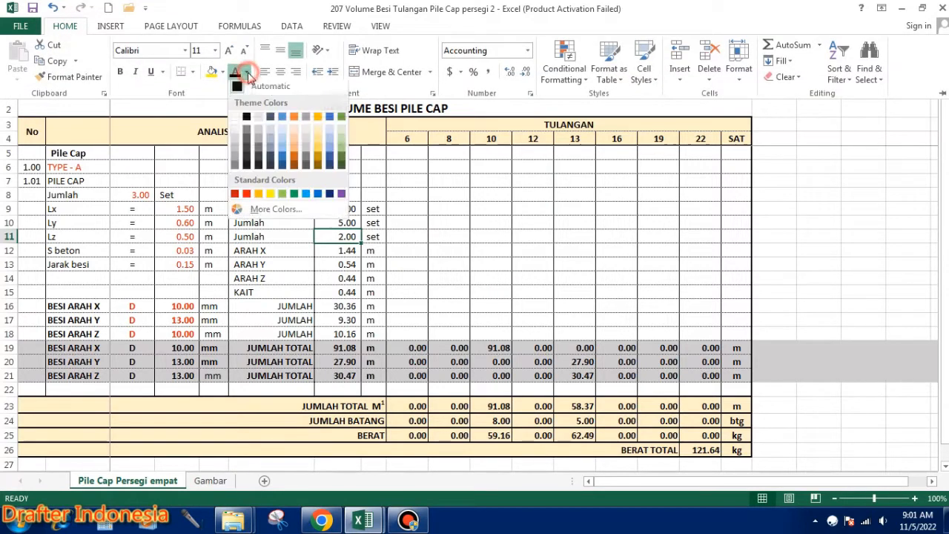
pyautogui.click(247, 195)
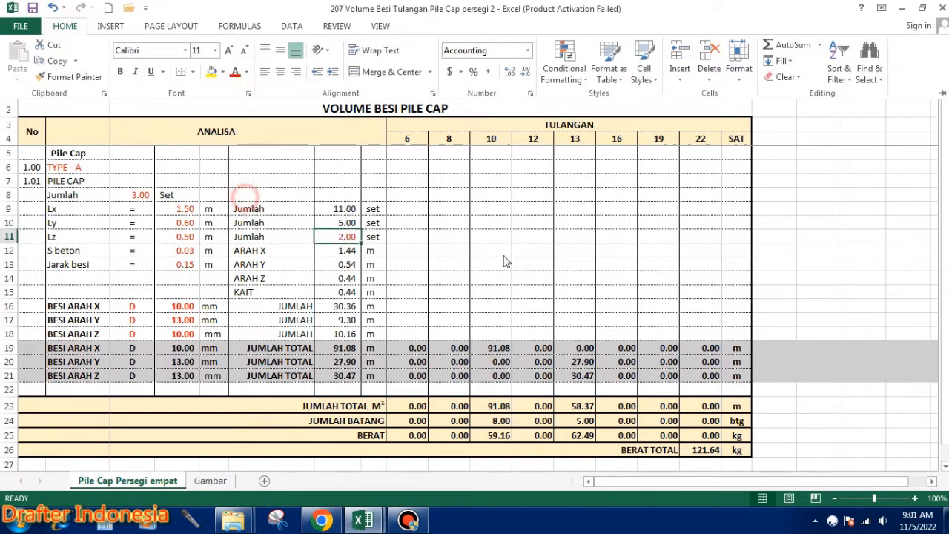
# Compare the formulas of the two calculated Jumlah values in G9 and G10.
pyautogui.click(344, 208)
pyautogui.moveTo(343, 208); pyautogui.dragTo(342, 221)
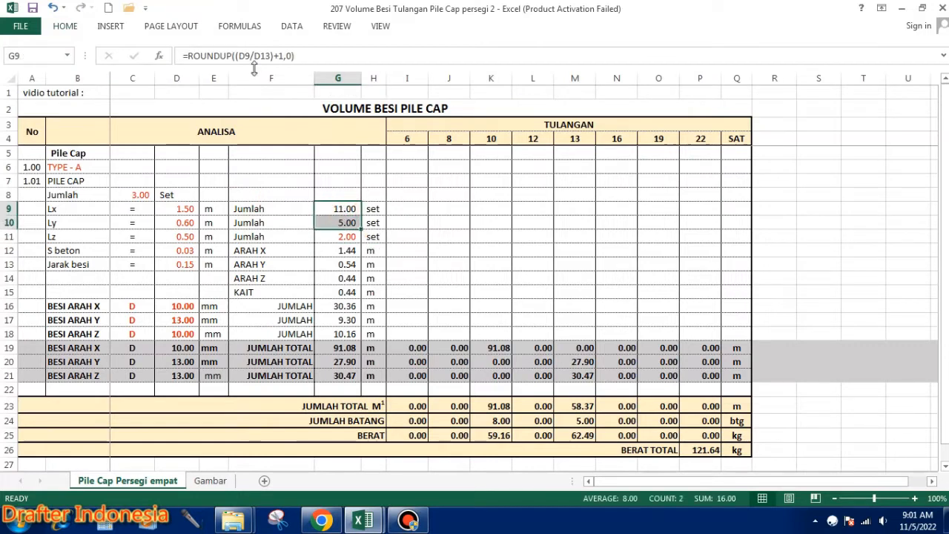
pyautogui.click(343, 207)
pyautogui.click(344, 226)
pyautogui.click(342, 207)
# Divide Lz by Jarak besi in G11 with the formula =D11/D13, and replace it with the rounded-up value 4.
pyautogui.click(345, 236)
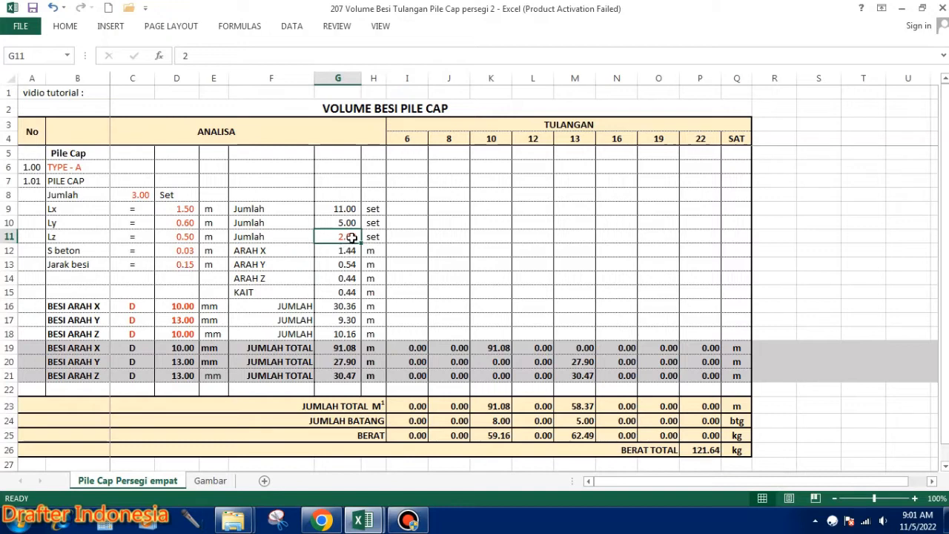
pyautogui.write('=')
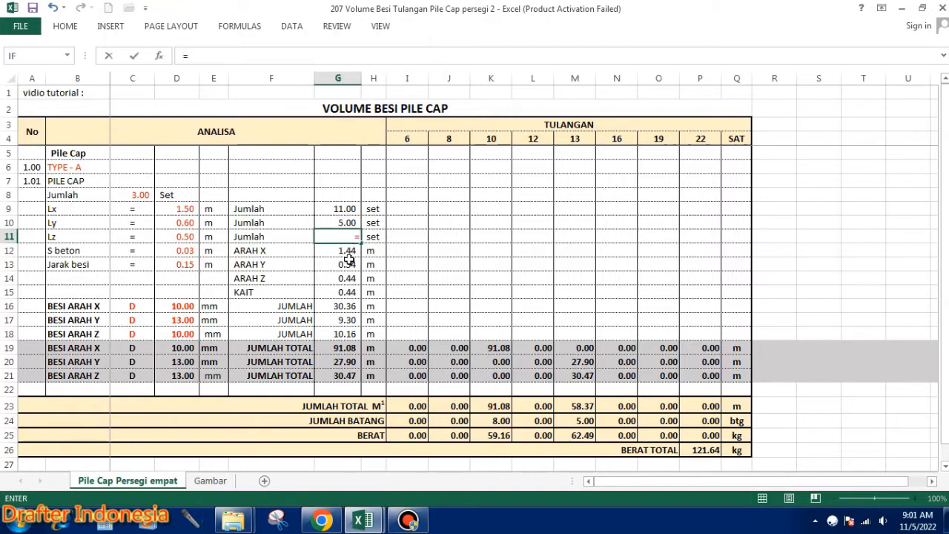
pyautogui.click(183, 238)
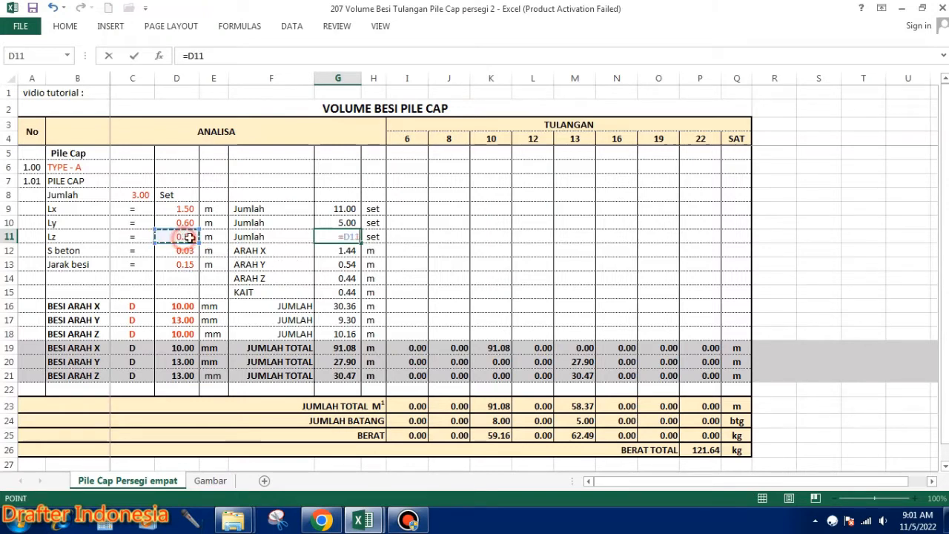
pyautogui.write('/')
pyautogui.click(186, 265)
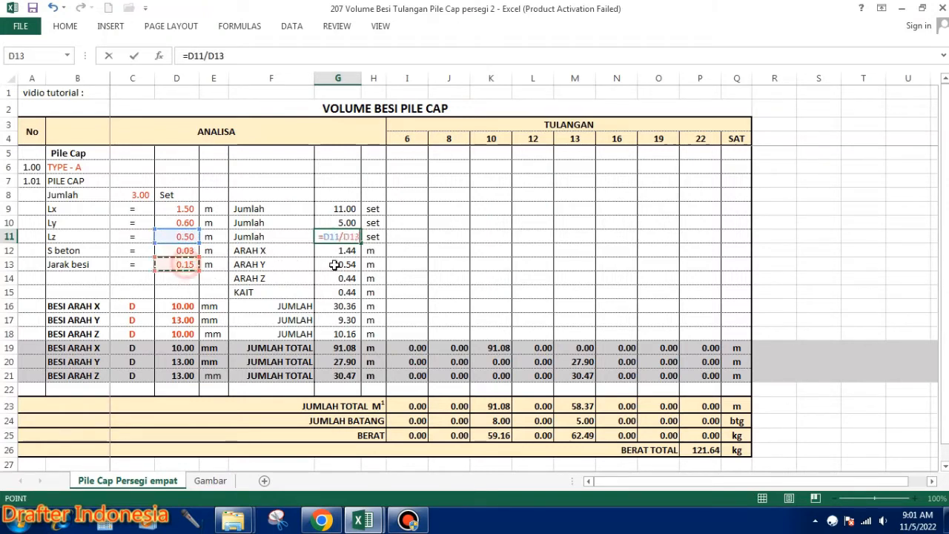
pyautogui.press('Return')
pyautogui.press('Up')
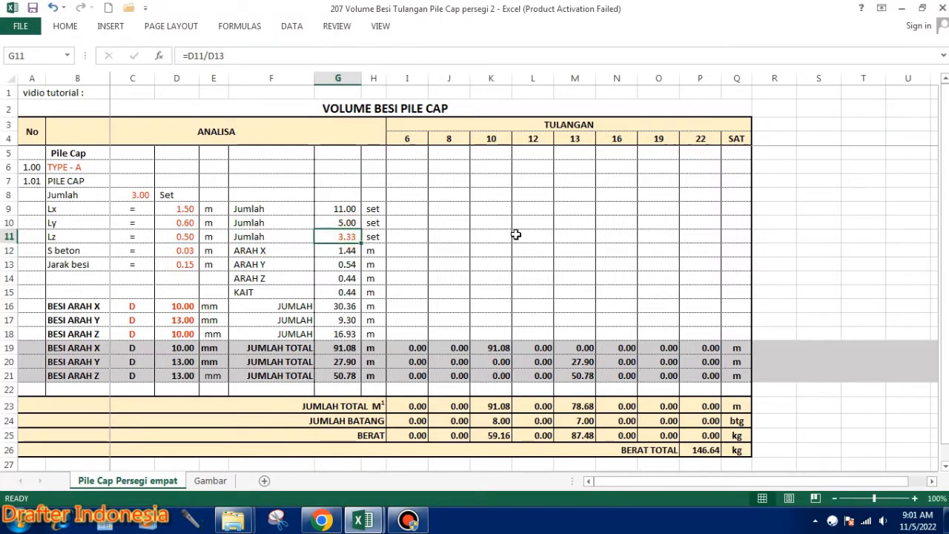
pyautogui.write('4')
pyautogui.press('Return')
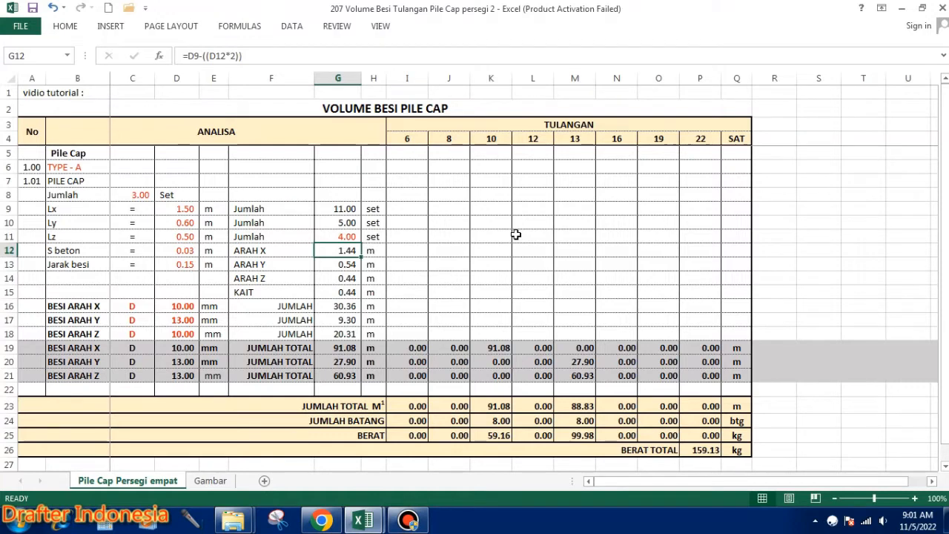
# Examine the ARAH X length formula in G12 against the bar layout in the Gambar drawing, leaving it unedited.
pyautogui.doubleClick(346, 249)
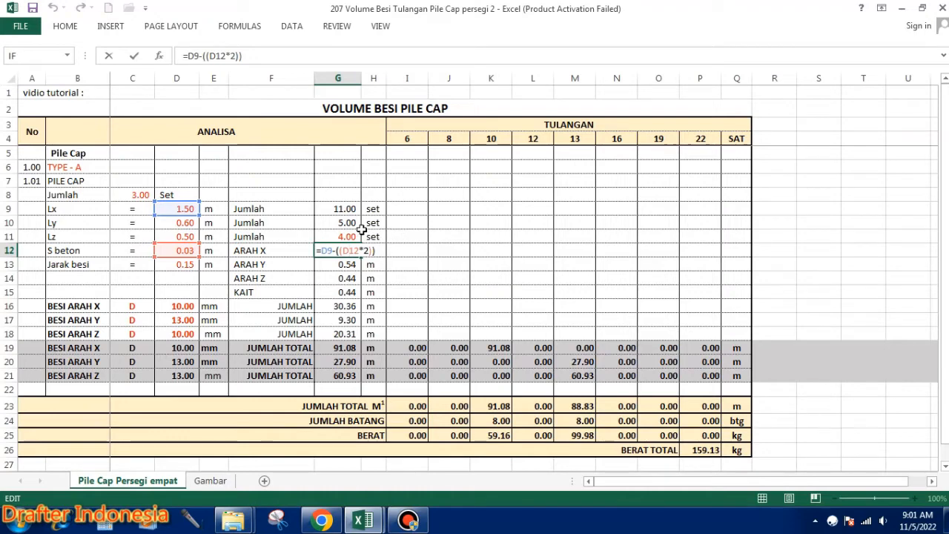
pyautogui.click(207, 480)
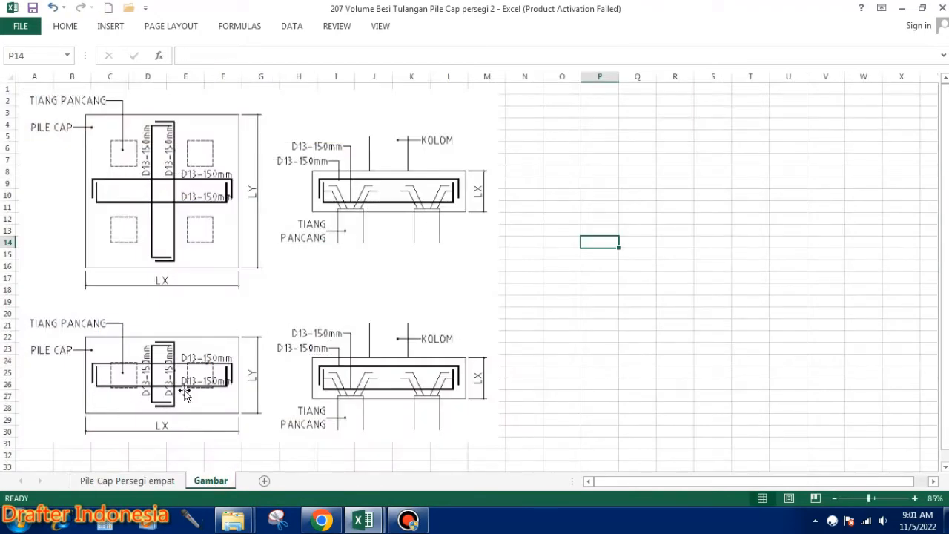
pyautogui.click(158, 481)
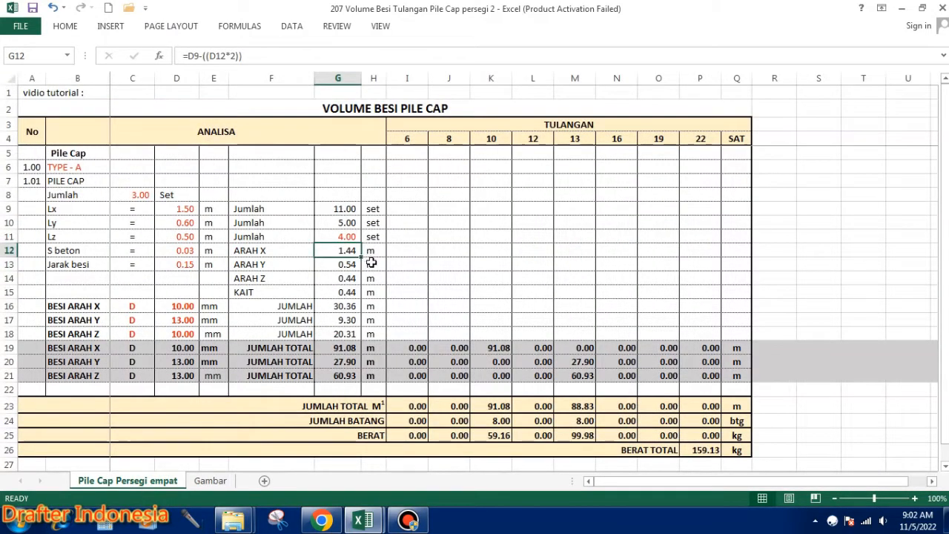
pyautogui.doubleClick(345, 252)
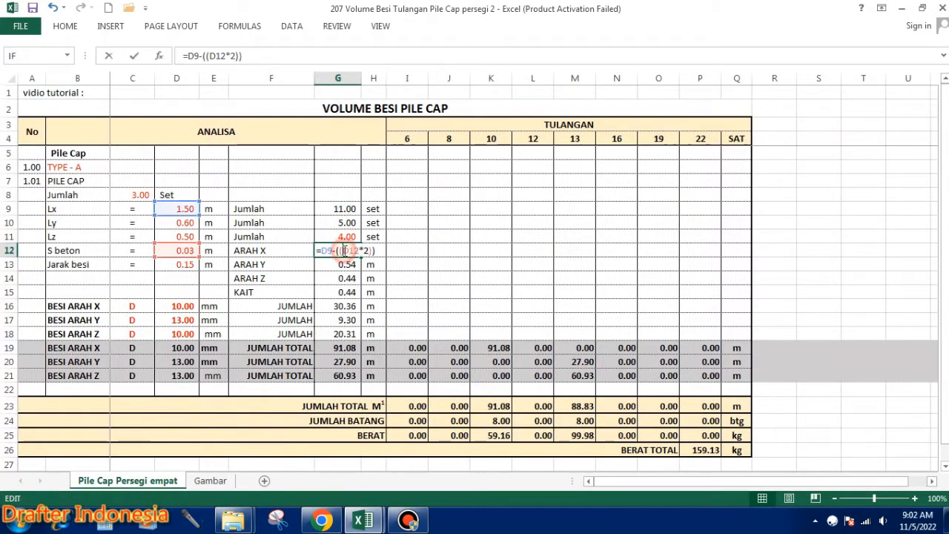
pyautogui.press('Escape')
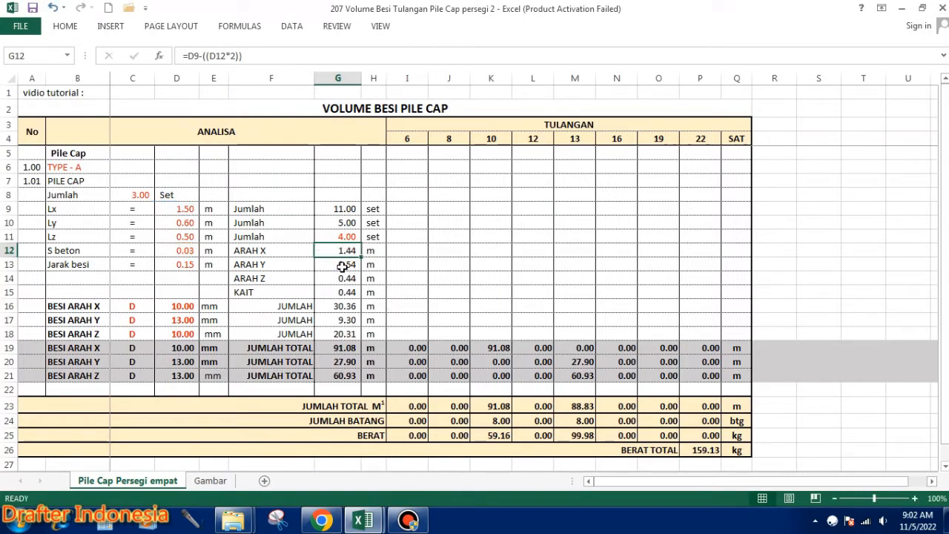
# Examine the ARAH Y length formula in G13 against the Gambar drawing, discarding any accidental edit to it.
pyautogui.doubleClick(342, 266)
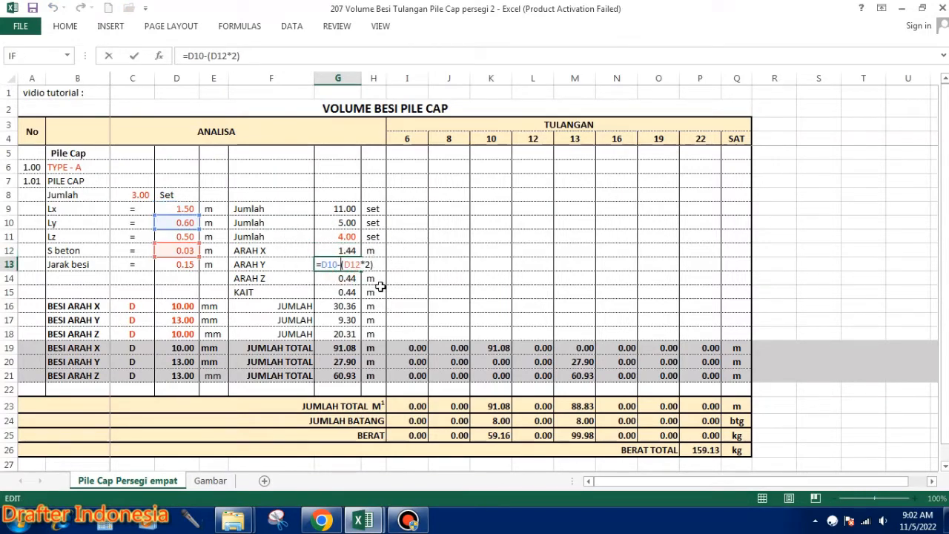
pyautogui.click(211, 481)
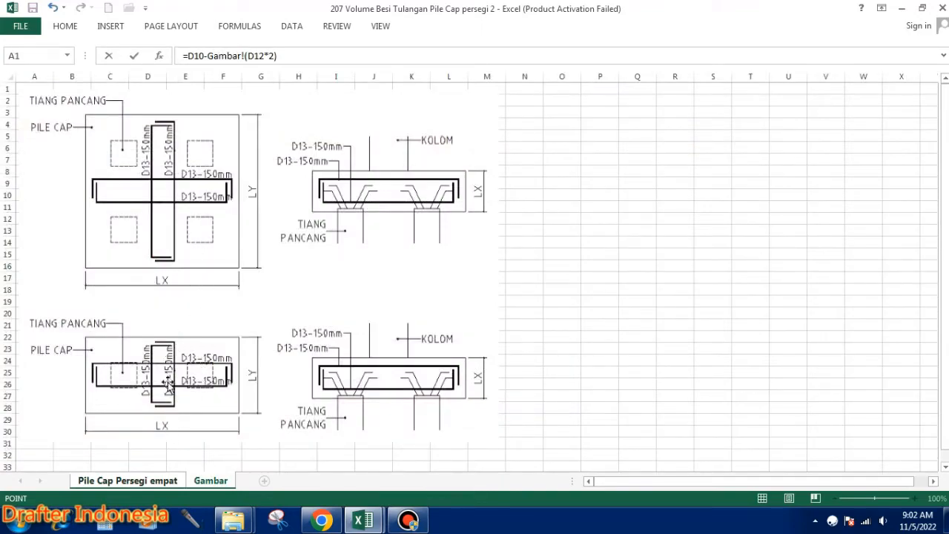
pyautogui.click(166, 483)
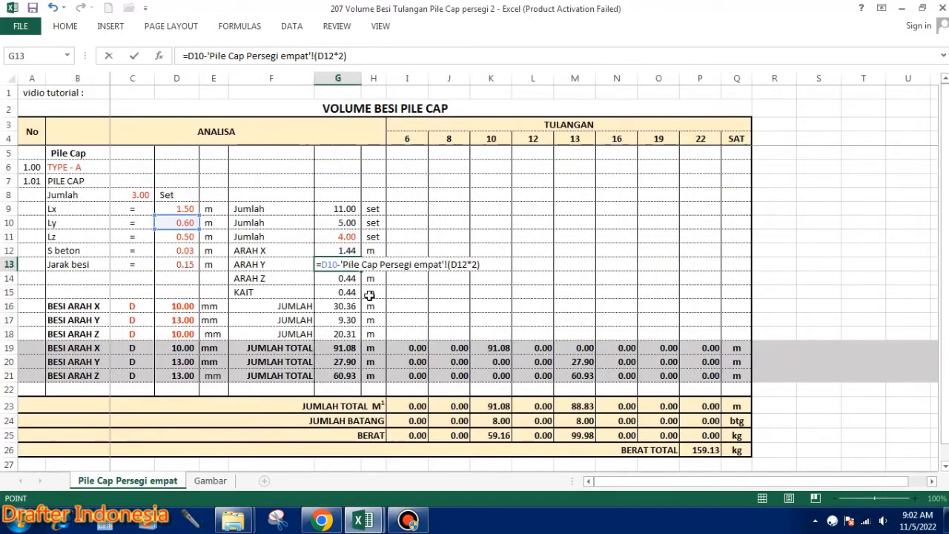
pyautogui.press('Escape')
pyautogui.doubleClick(354, 262)
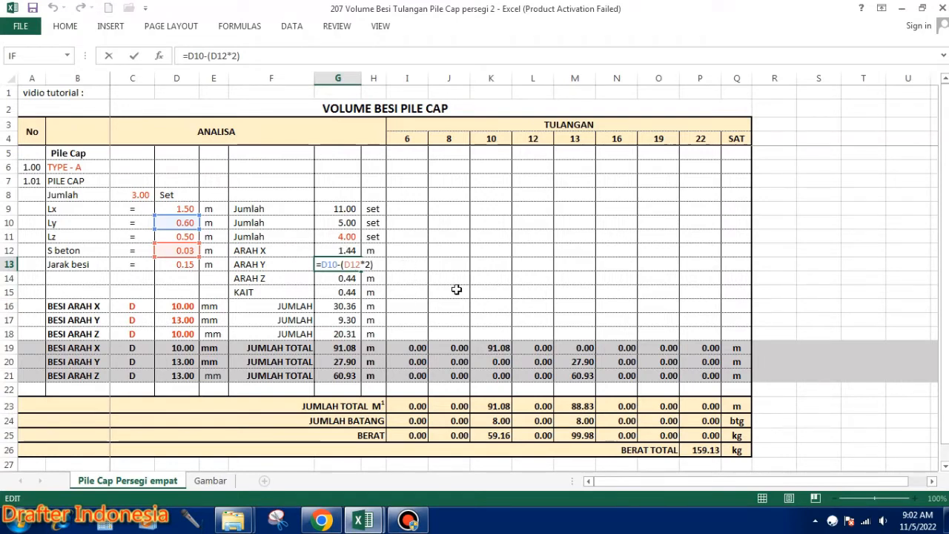
pyautogui.press('Escape')
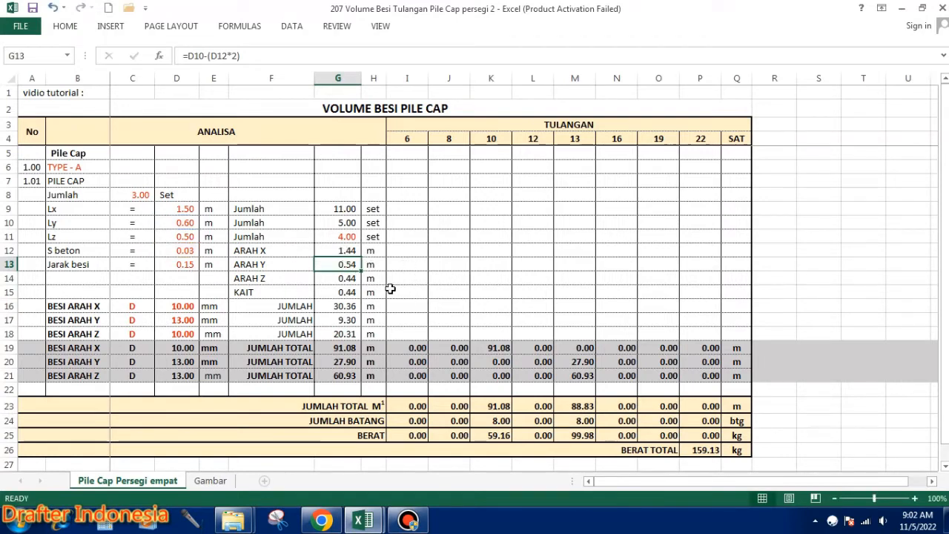
# Examine the ARAH Z and KAIT formulas in G14 and G15, checking the hook in the Gambar drawing.
pyautogui.doubleClick(347, 279)
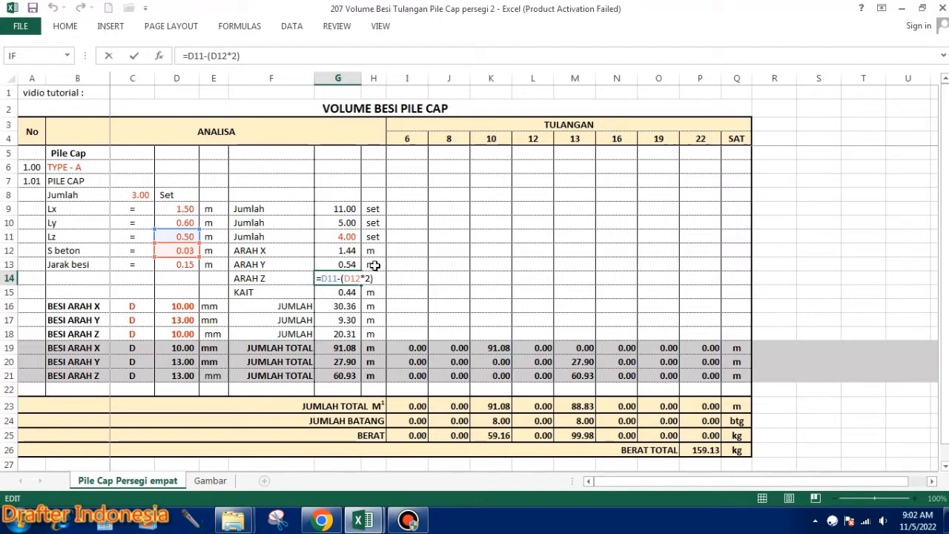
pyautogui.press('Escape')
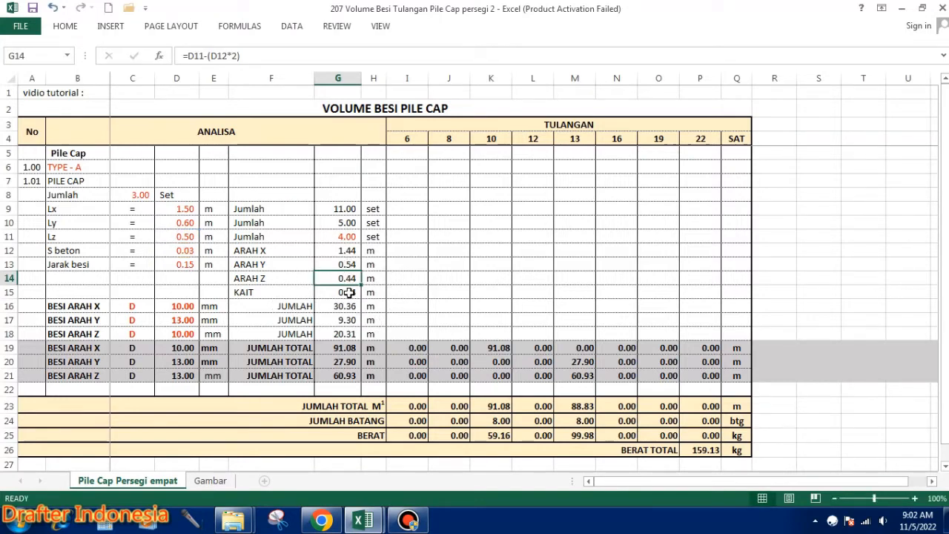
pyautogui.click(348, 293)
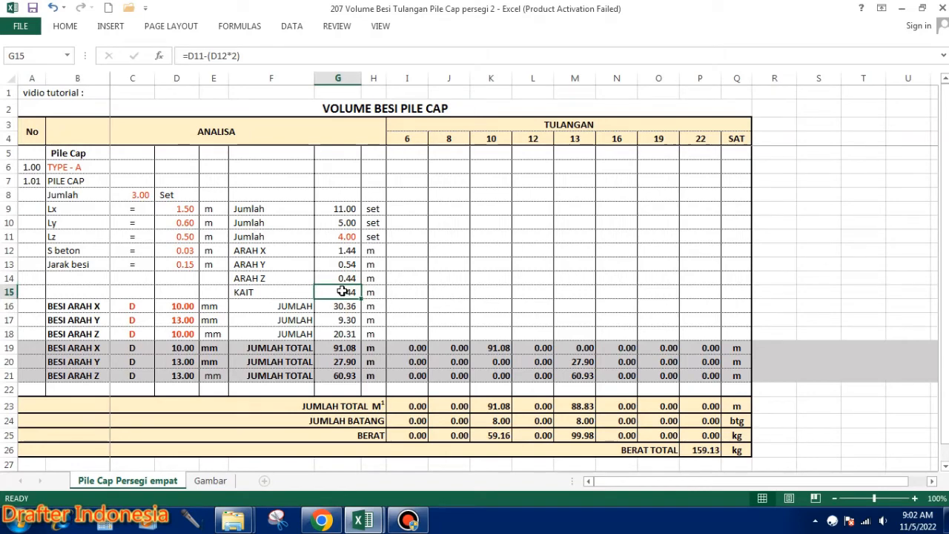
pyautogui.click(210, 480)
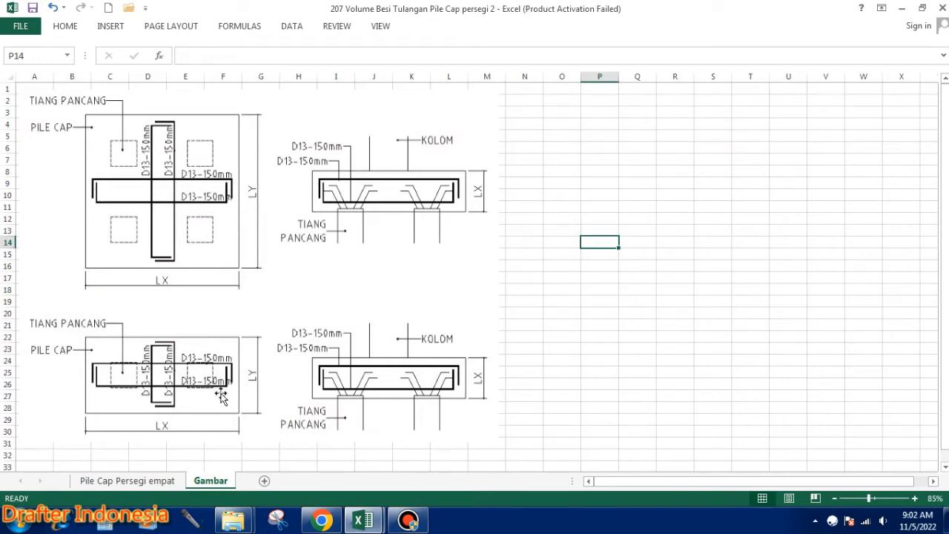
pyautogui.click(128, 480)
pyautogui.doubleClick(344, 292)
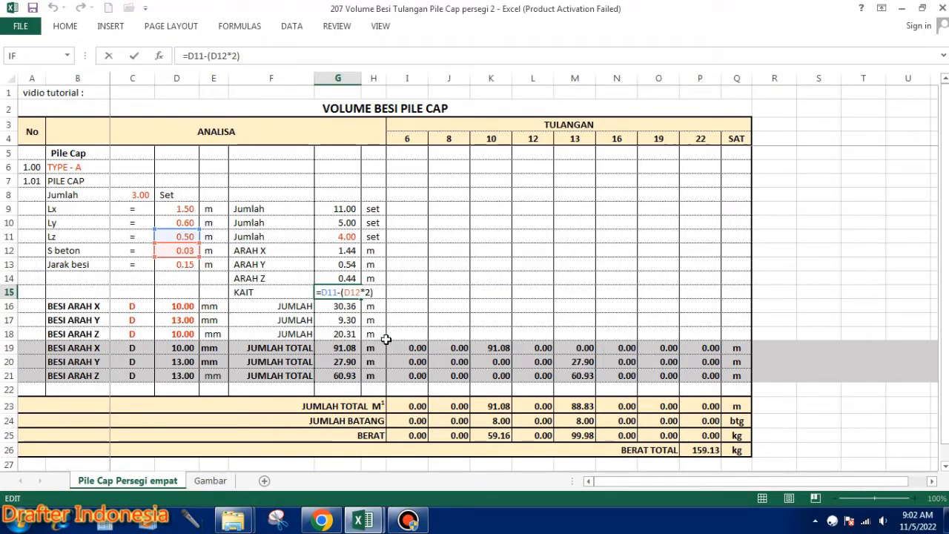
pyautogui.press('Escape')
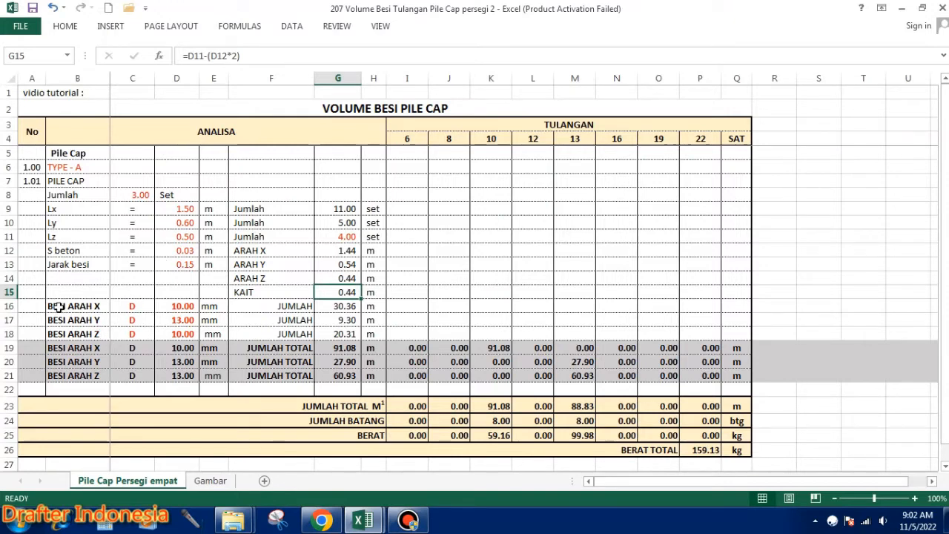
# Set the bar diameters to 13 mm for BESI ARAH X, 10 mm for BESI ARAH Y and 16 mm for BESI ARAH Z.
pyautogui.click(191, 303)
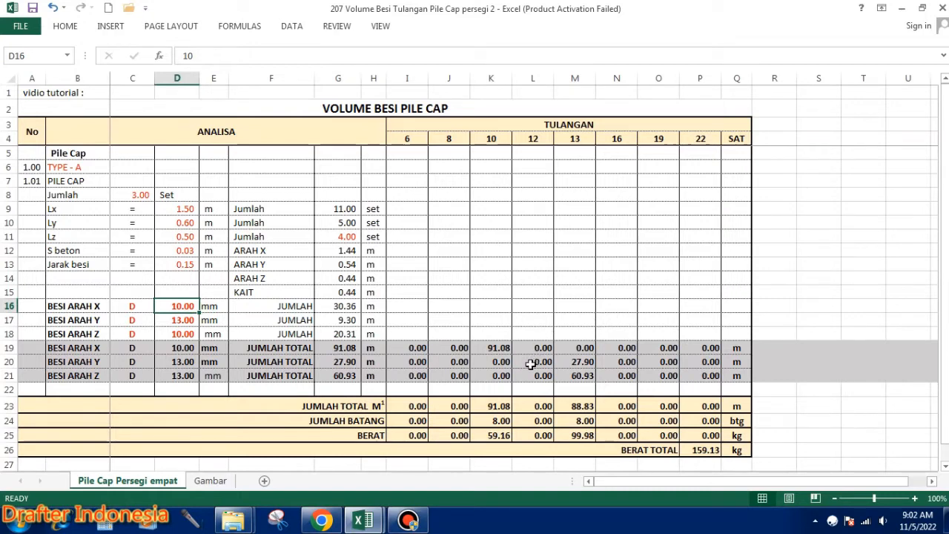
pyautogui.write('13')
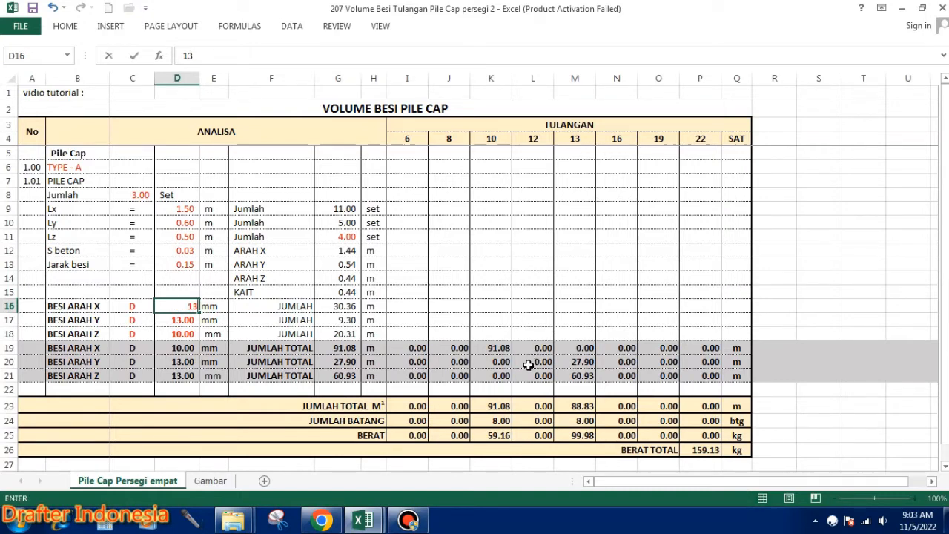
pyautogui.press('Return')
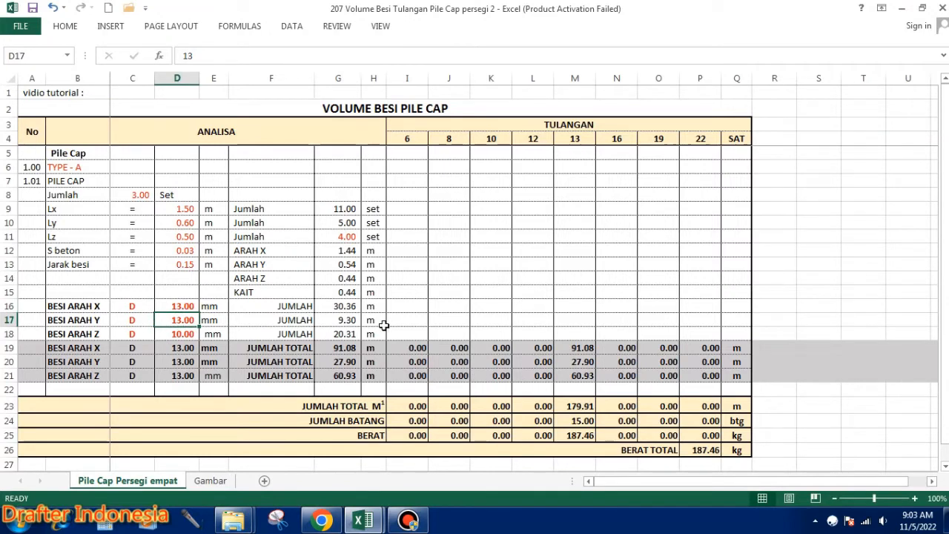
pyautogui.write('10')
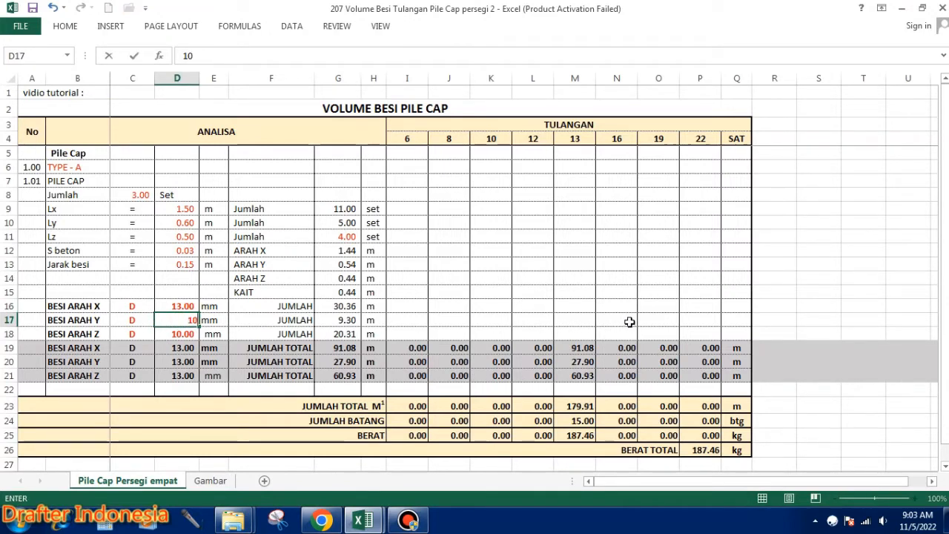
pyautogui.press('Return')
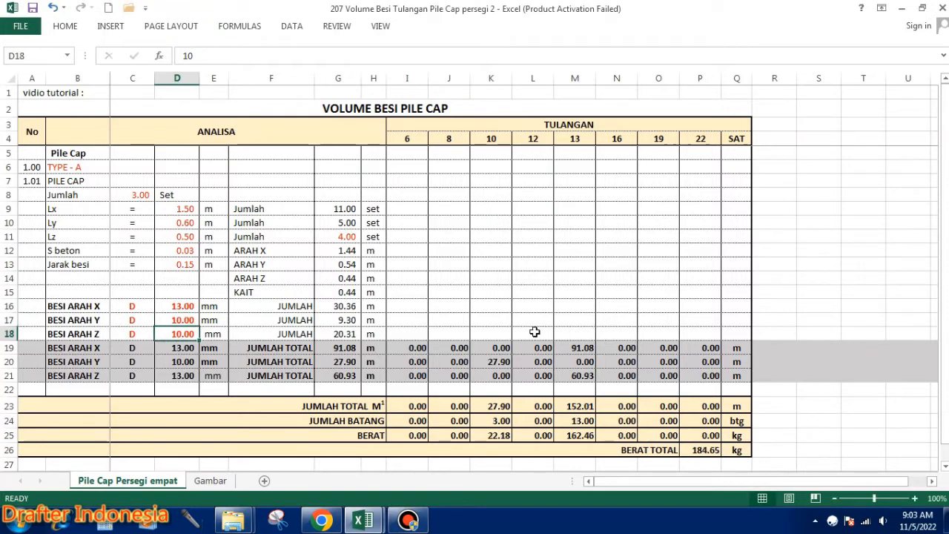
pyautogui.write('16')
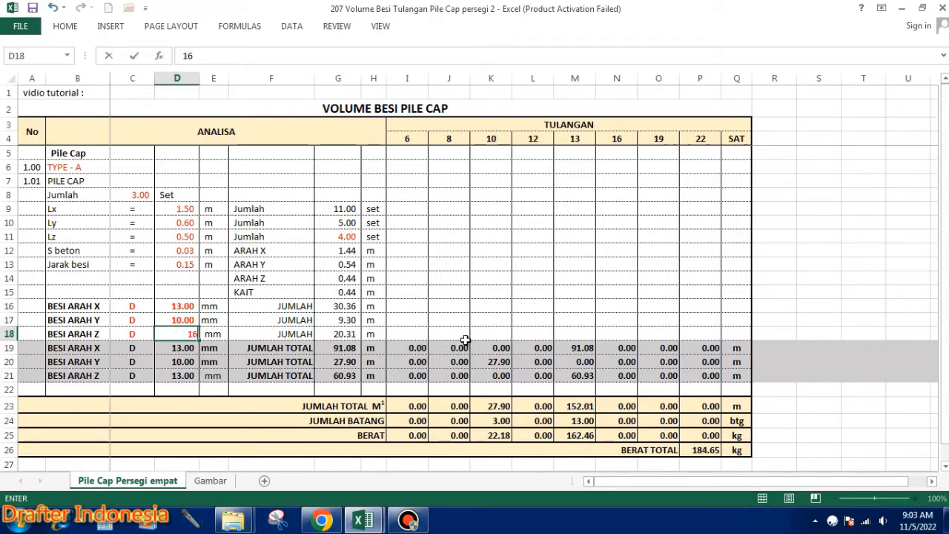
pyautogui.press('Return')
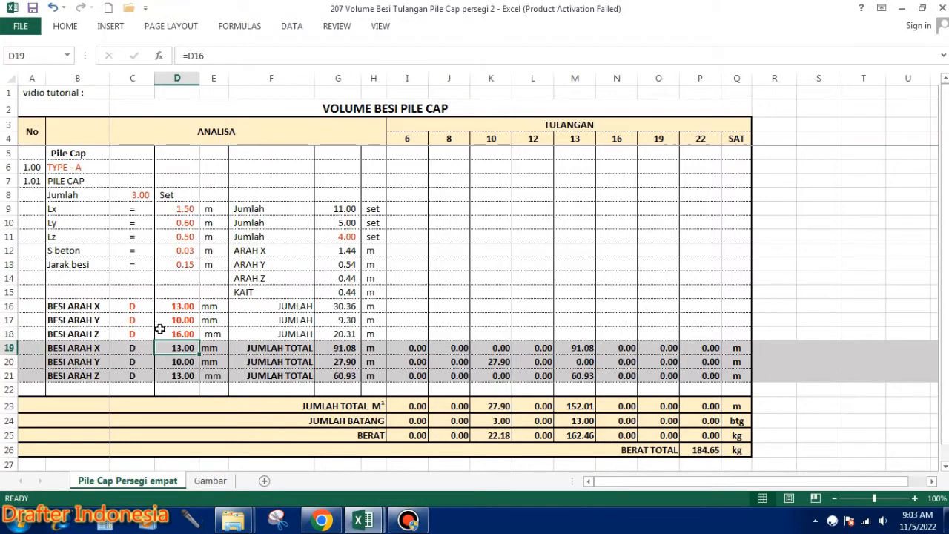
# Try bar type O for BESI ARAH X in C16, and restore it to D.
pyautogui.click(142, 305)
pyautogui.click(141, 320)
pyautogui.click(140, 332)
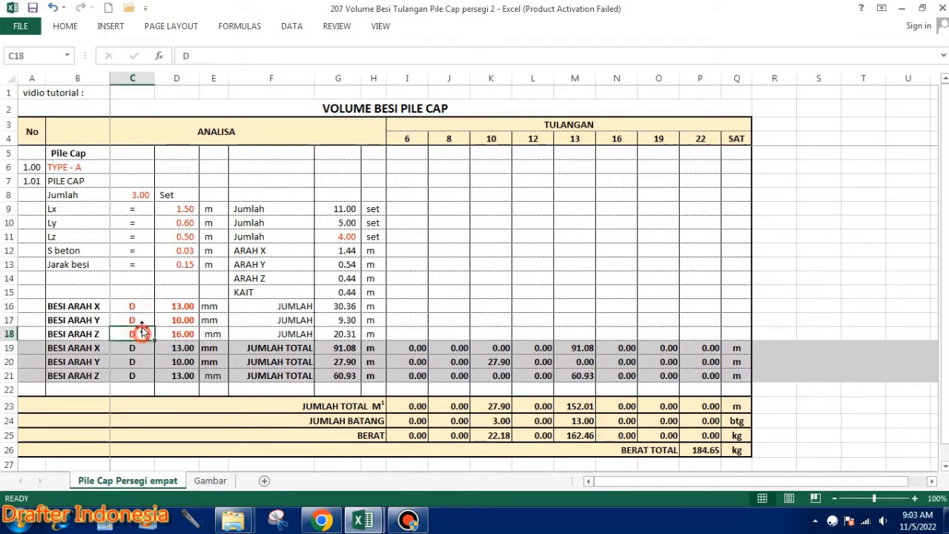
pyautogui.click(141, 305)
pyautogui.click(141, 320)
pyautogui.click(140, 333)
pyautogui.click(142, 319)
pyautogui.click(143, 302)
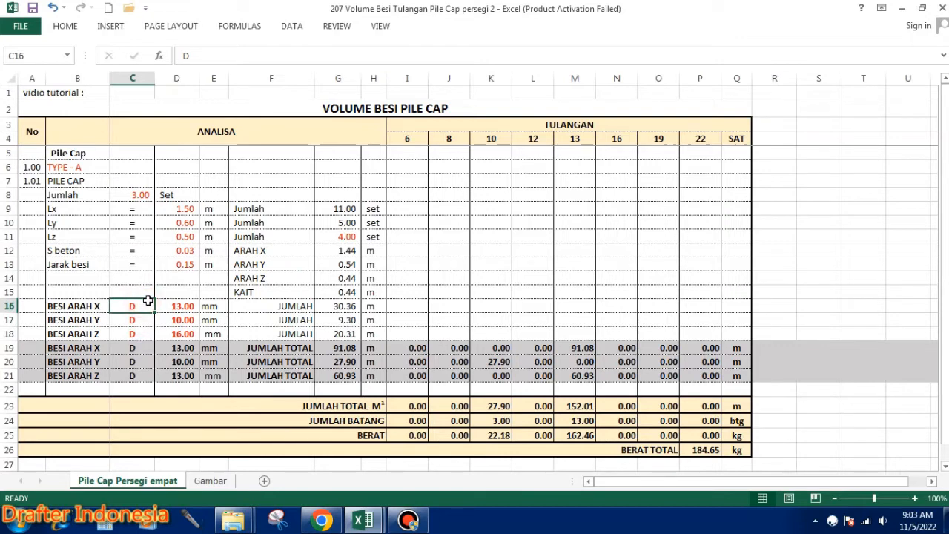
pyautogui.write('O')
pyautogui.press('Return')
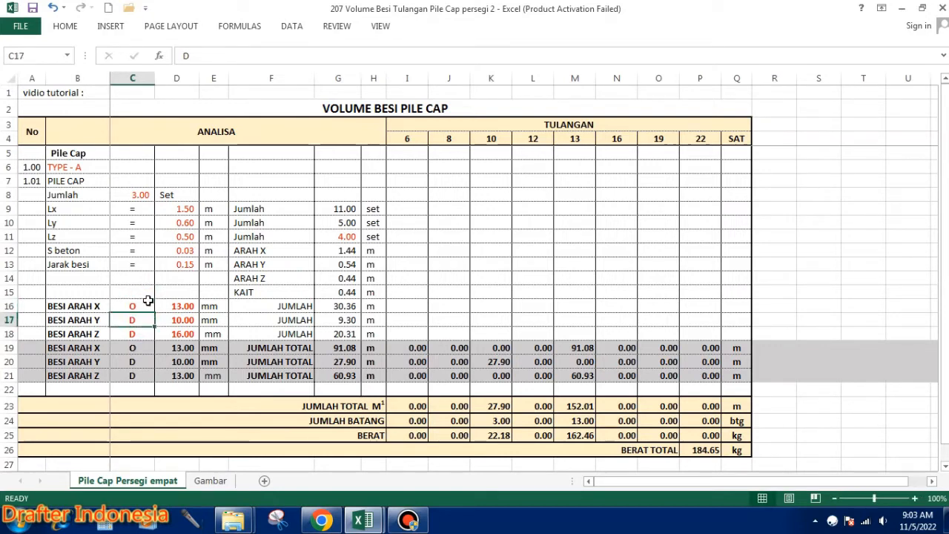
pyautogui.click(148, 301)
pyautogui.write('D')
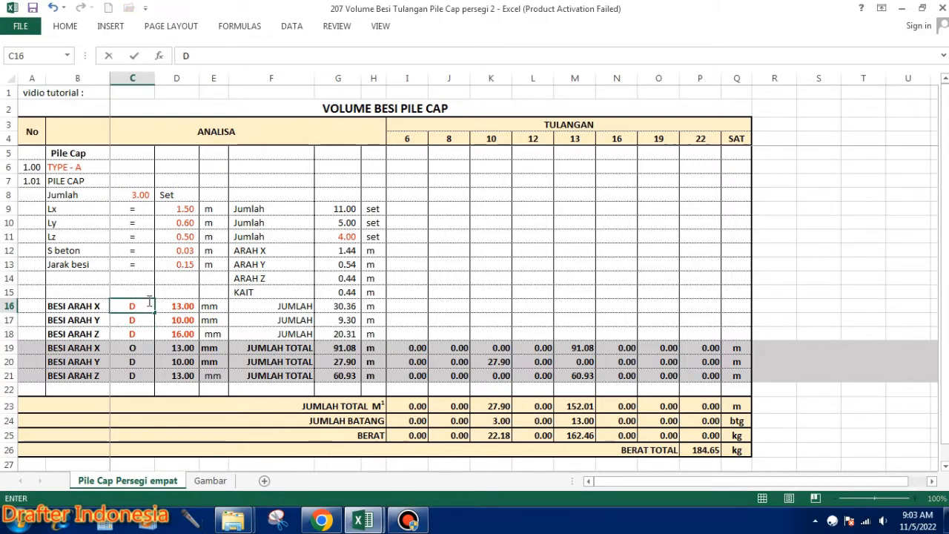
pyautogui.press('Return')
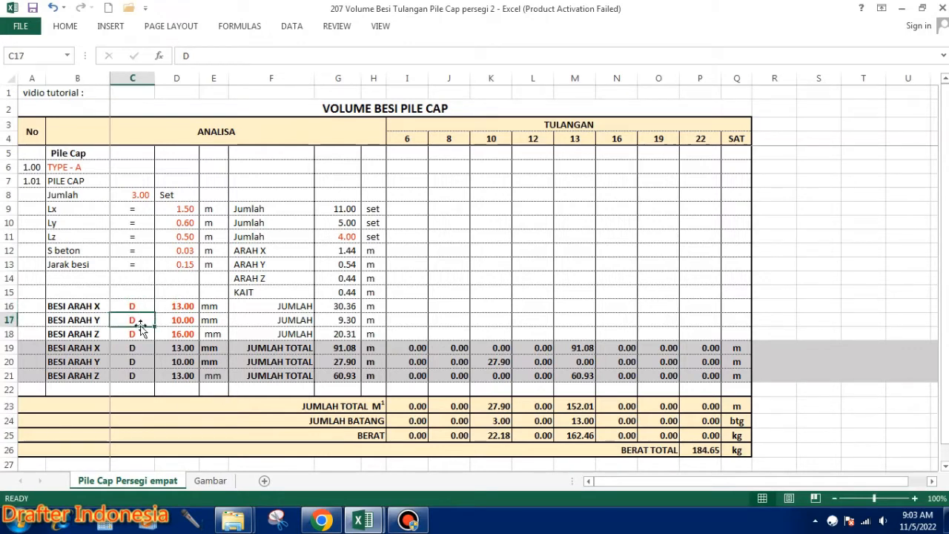
# Examine the JUMLAH length formulas for BESI ARAH X, Y and Z in G16 to G18, leaving them unedited.
pyautogui.click(190, 320)
pyautogui.click(189, 334)
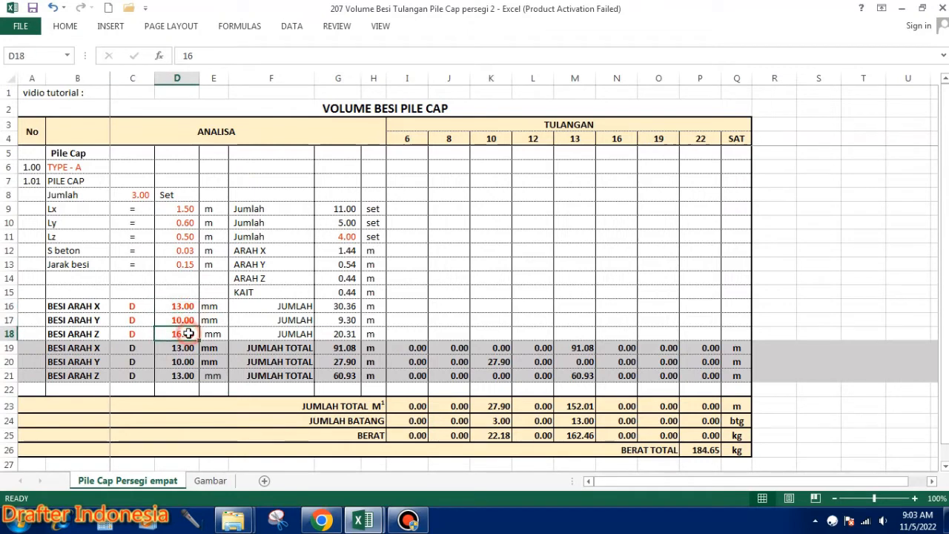
pyautogui.click(345, 306)
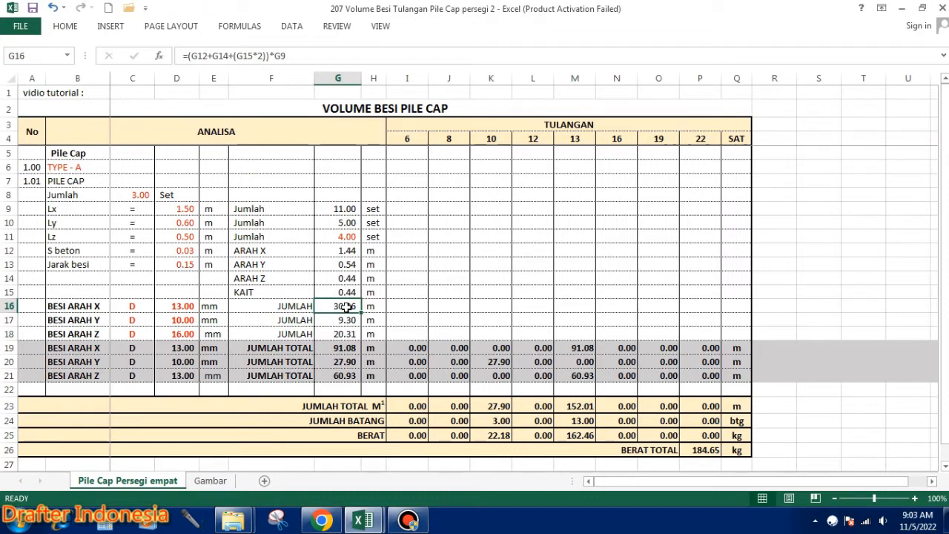
pyautogui.doubleClick(346, 307)
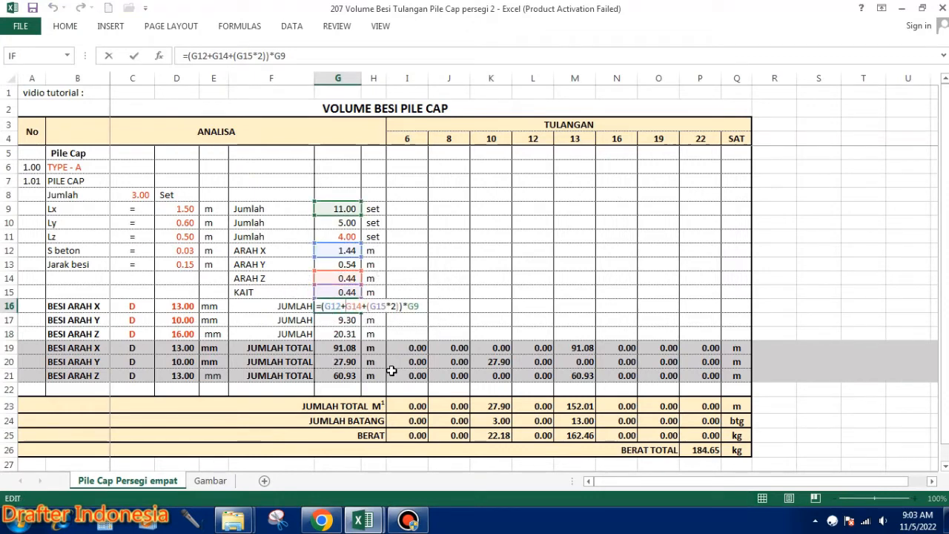
pyautogui.press('Escape')
pyautogui.doubleClick(347, 320)
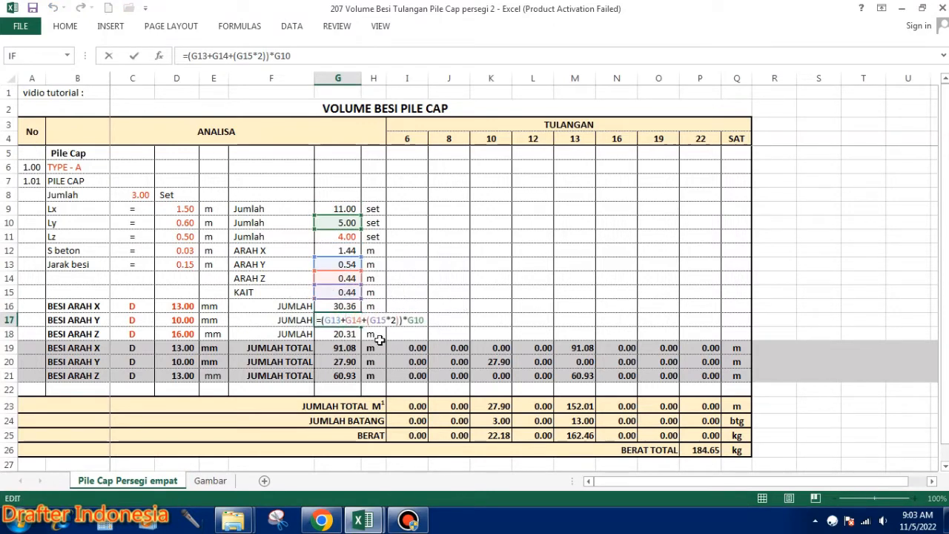
pyautogui.press('Escape')
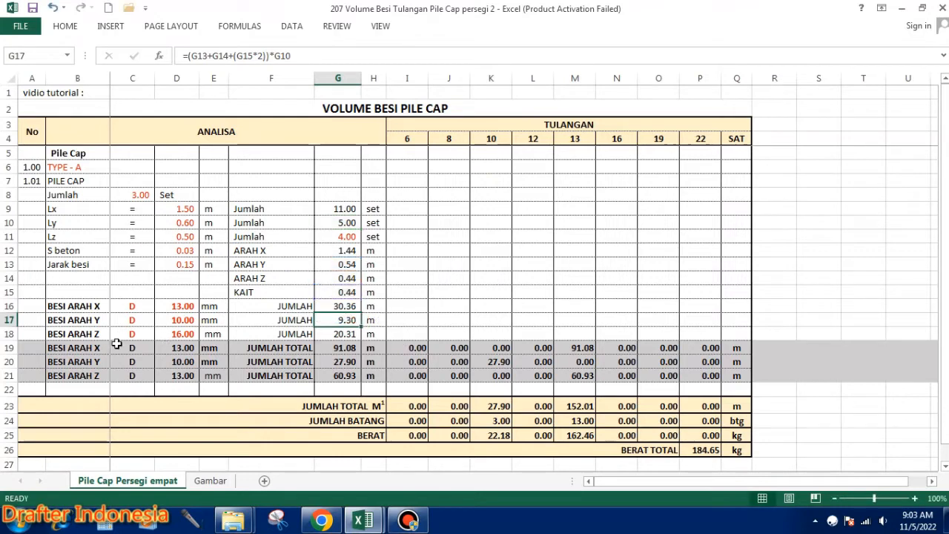
pyautogui.doubleClick(337, 333)
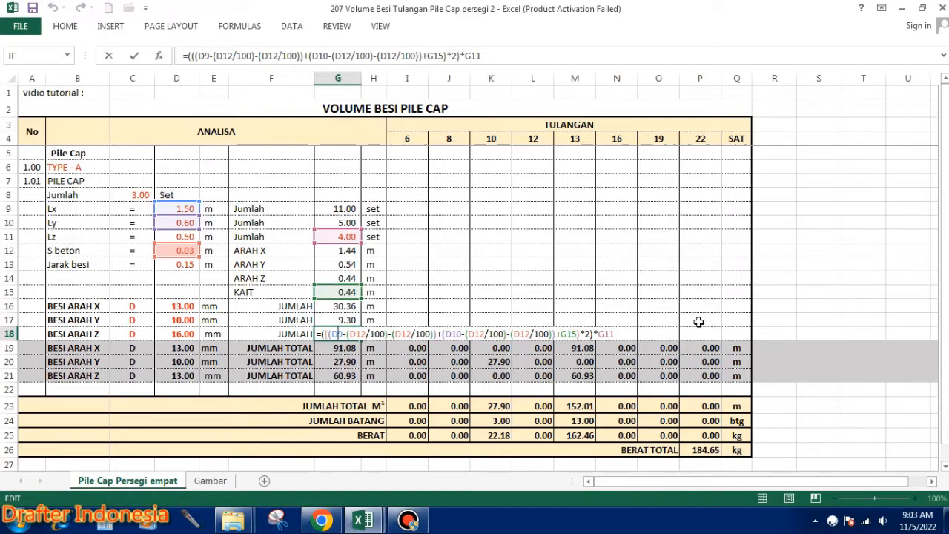
pyautogui.press('Escape')
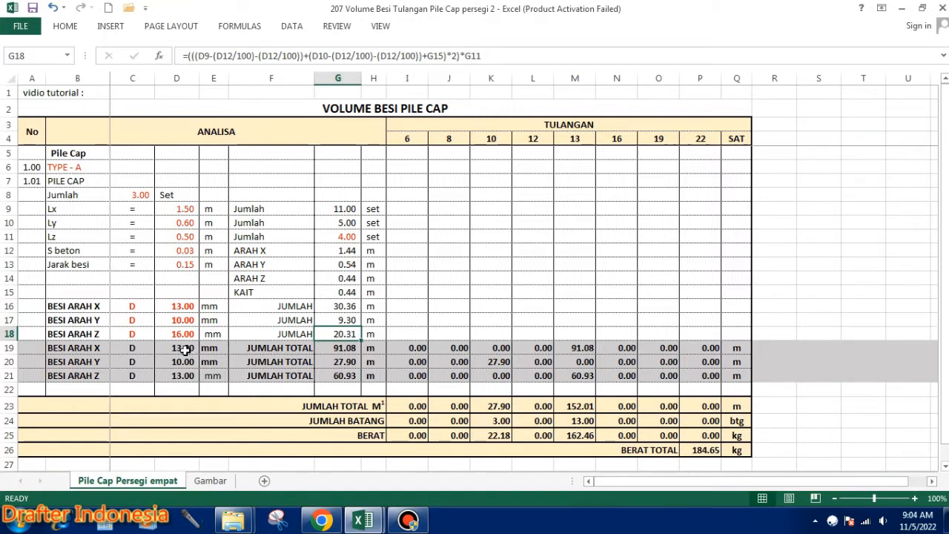
# Examine the JUMLAH TOTAL formulas for the X, Y and Z bars in G19 to G21, leaving them unedited.
pyautogui.doubleClick(343, 350)
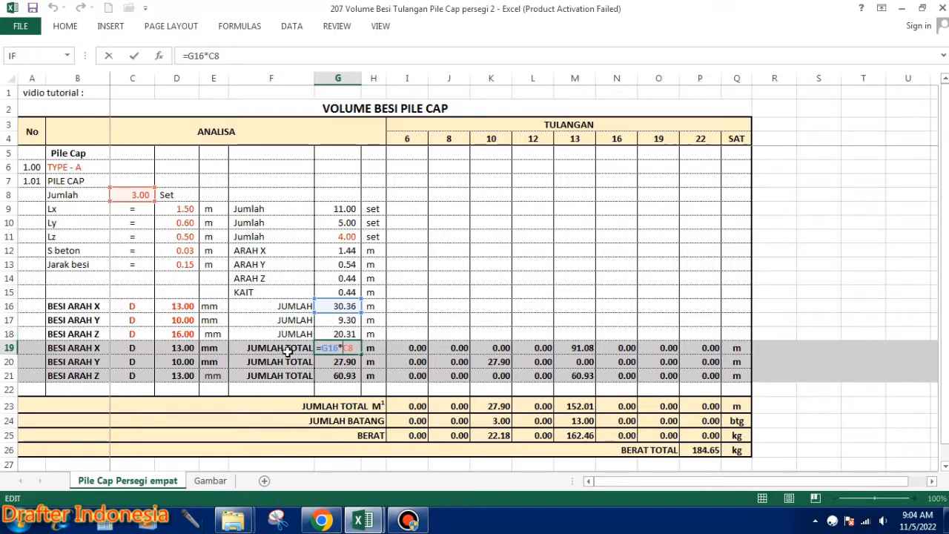
pyautogui.press('Escape')
pyautogui.click(185, 363)
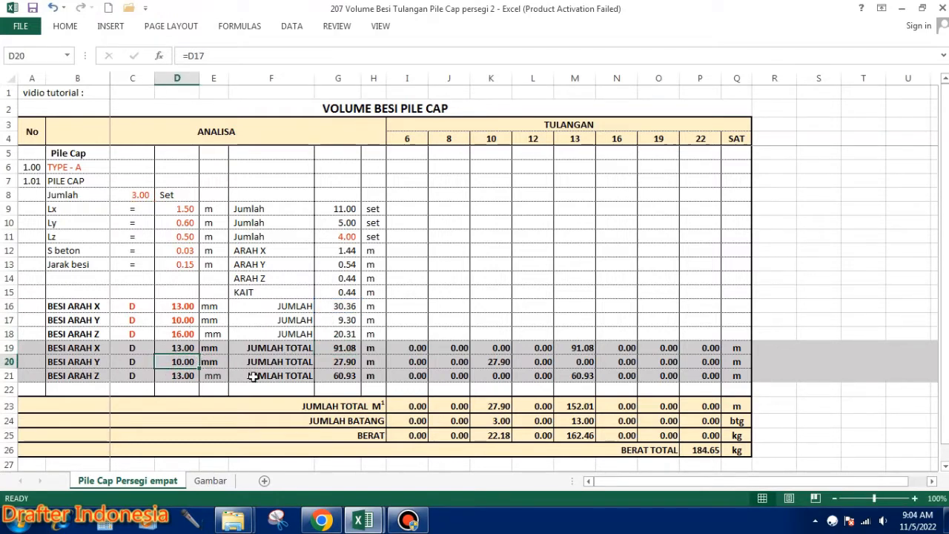
pyautogui.doubleClick(346, 362)
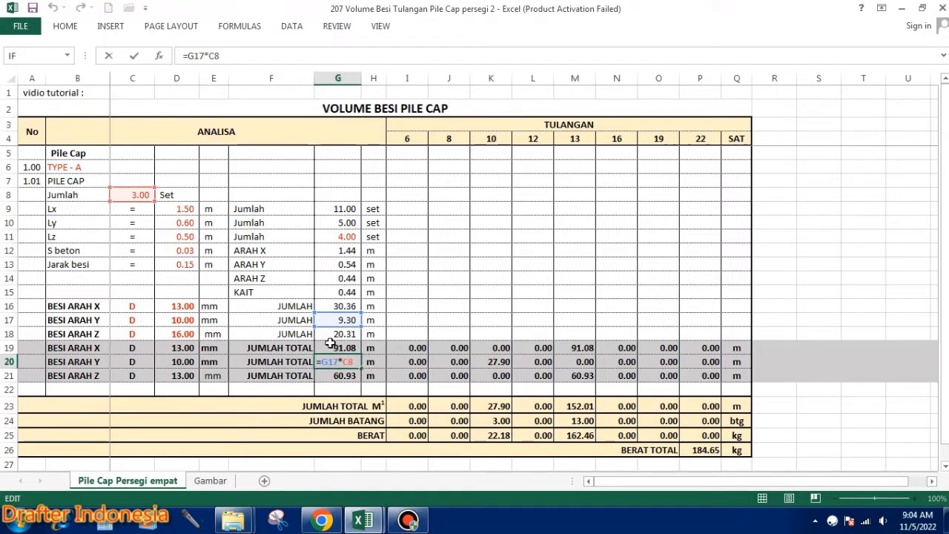
pyautogui.press('Escape')
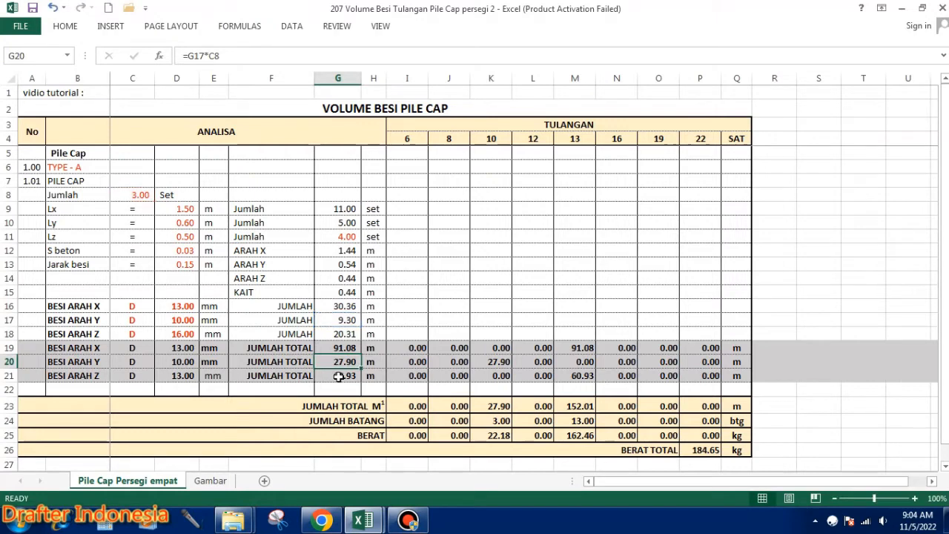
pyautogui.doubleClick(338, 376)
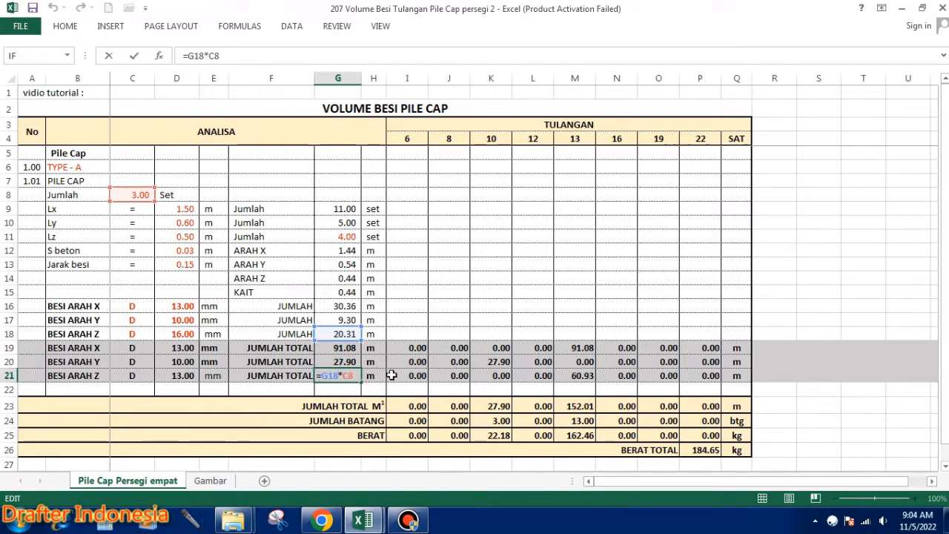
pyautogui.press('Escape')
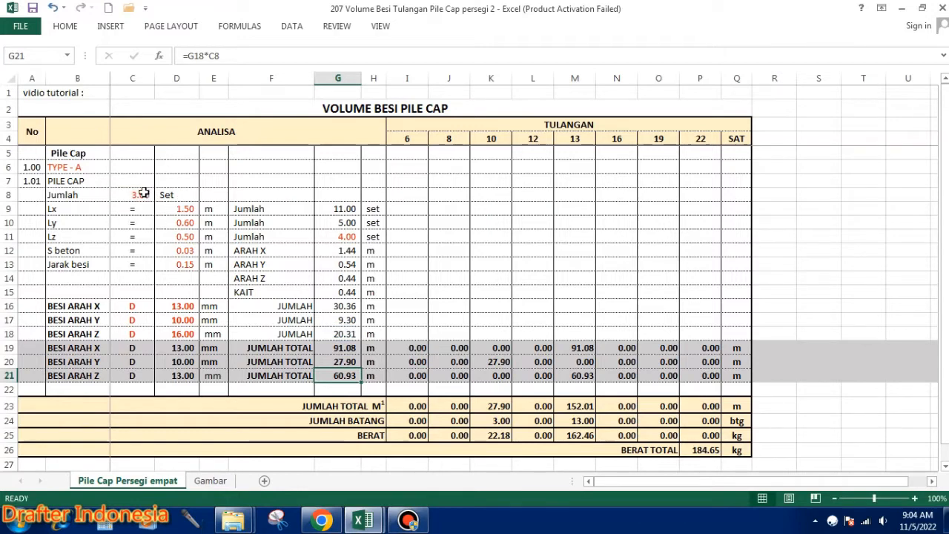
# Set the pile cap quantity (Jumlah) in C8 to 1 set.
pyautogui.click(143, 194)
pyautogui.press('Up')
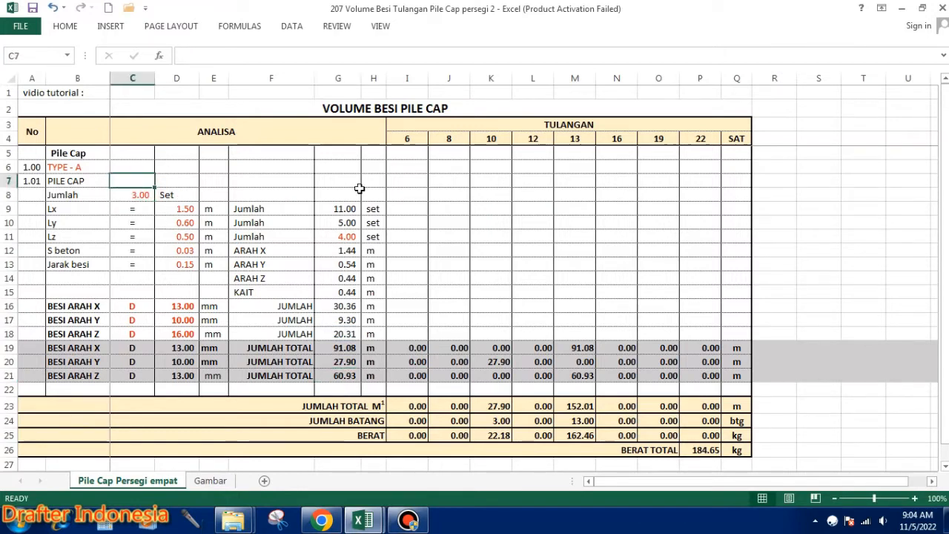
pyautogui.press('Down')
pyautogui.write('1')
pyautogui.press('Return')
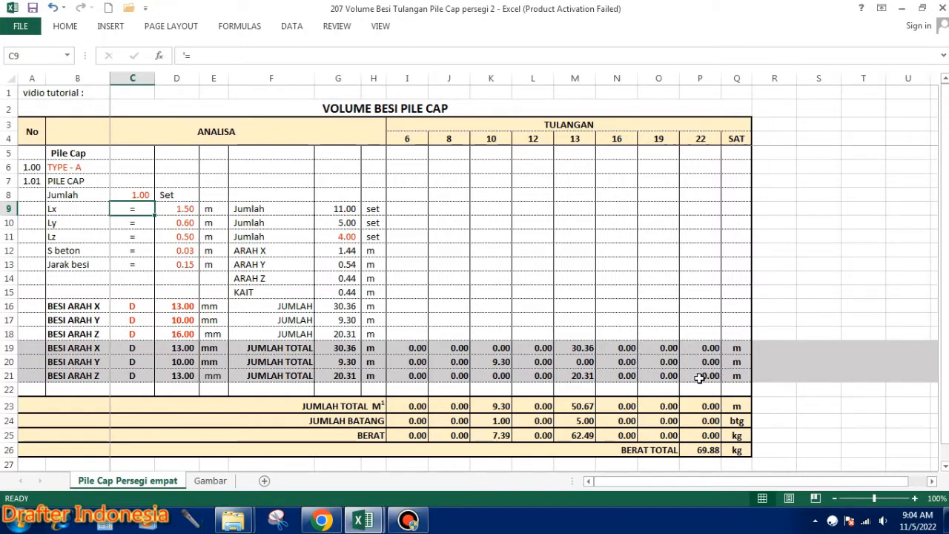
# Examine the IF formulas allocating BESI ARAH X length to each TULANGAN diameter in I19 to P19, discarding any edit.
pyautogui.click(415, 348)
pyautogui.doubleClick(416, 347)
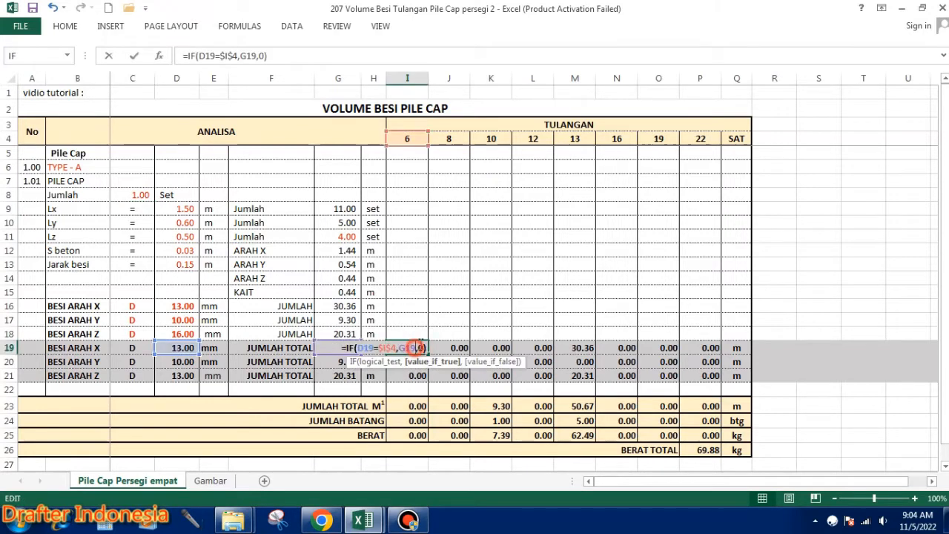
pyautogui.click(461, 347)
pyautogui.doubleClick(461, 348)
pyautogui.click(489, 348)
pyautogui.doubleClick(489, 348)
pyautogui.click(533, 347)
pyautogui.doubleClick(533, 348)
pyautogui.click(570, 348)
pyautogui.doubleClick(571, 348)
pyautogui.click(615, 348)
pyautogui.doubleClick(614, 348)
pyautogui.click(658, 348)
pyautogui.doubleClick(658, 347)
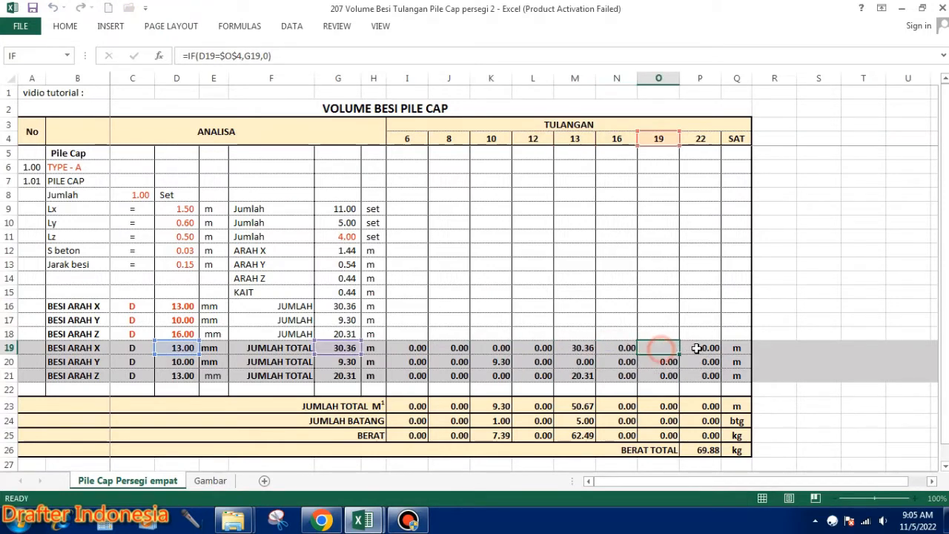
pyautogui.click(697, 348)
pyautogui.doubleClick(697, 348)
pyautogui.press('Escape')
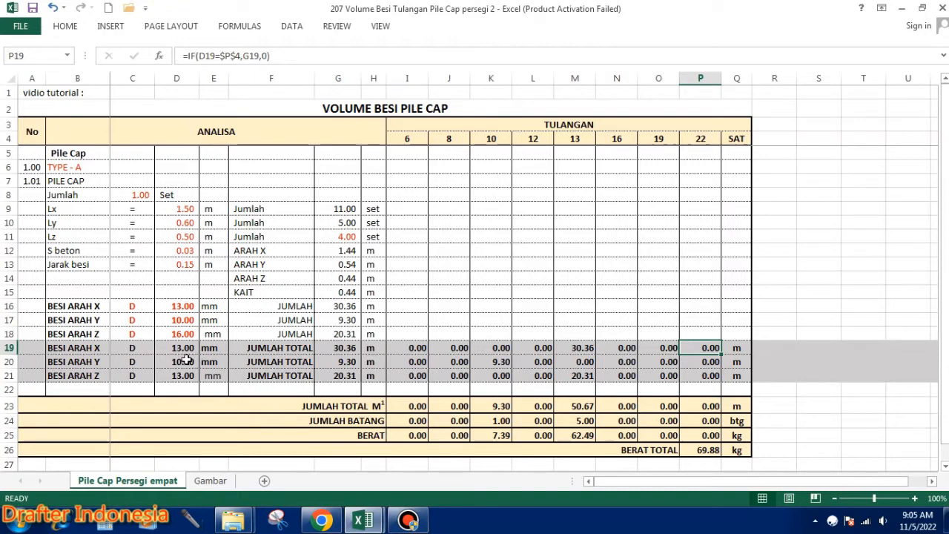
# Set the BESI ARAH Y diameter in D17 to 13 mm and check its length allocation in row 20 of the TULANGAN columns.
pyautogui.click(499, 363)
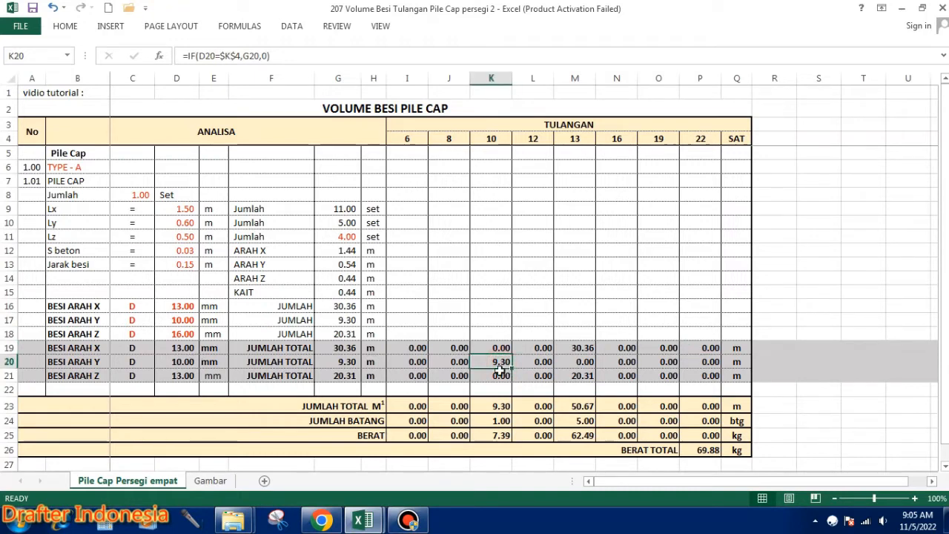
pyautogui.click(183, 363)
pyautogui.click(181, 320)
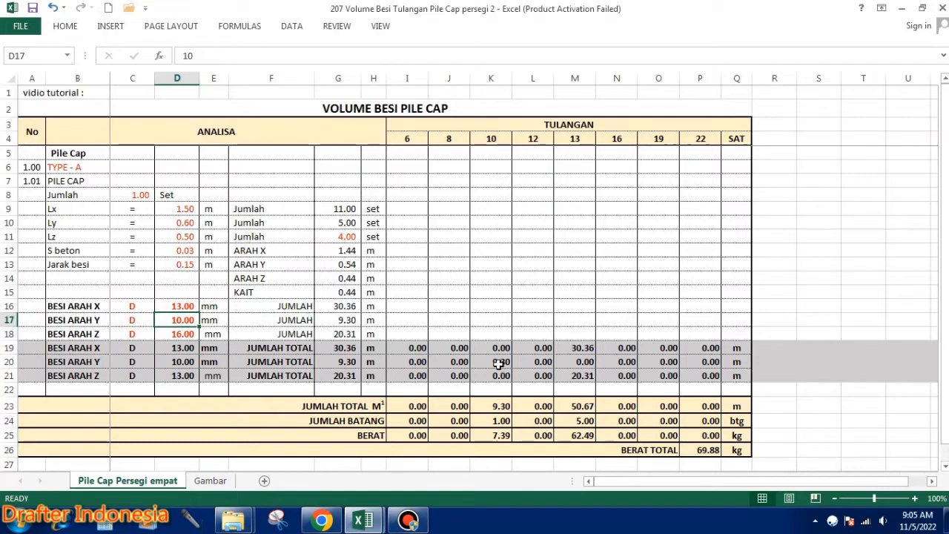
pyautogui.write('13')
pyautogui.press('Return')
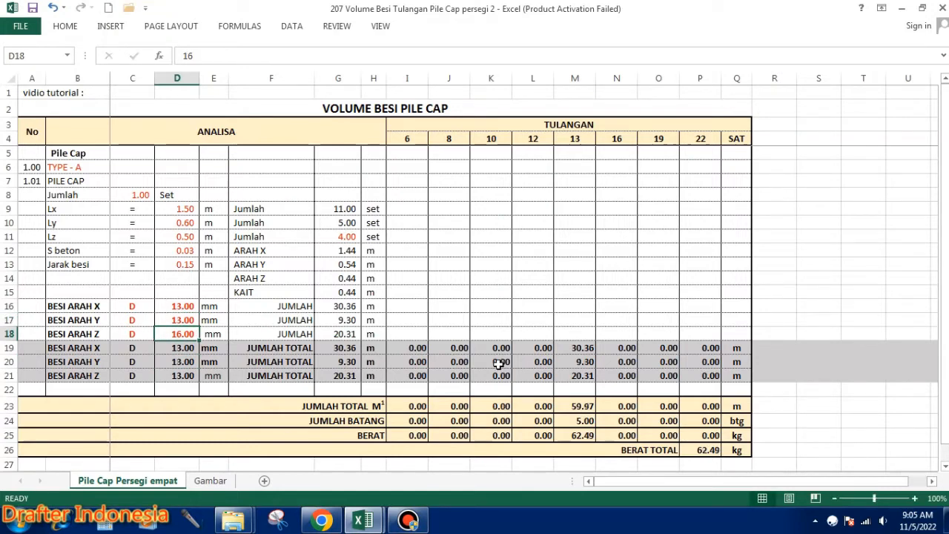
pyautogui.click(588, 362)
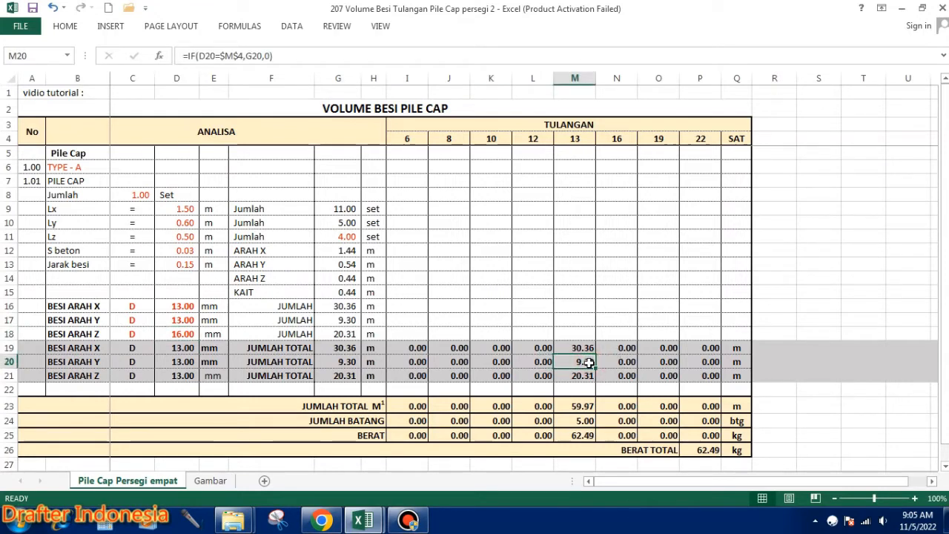
pyautogui.click(195, 321)
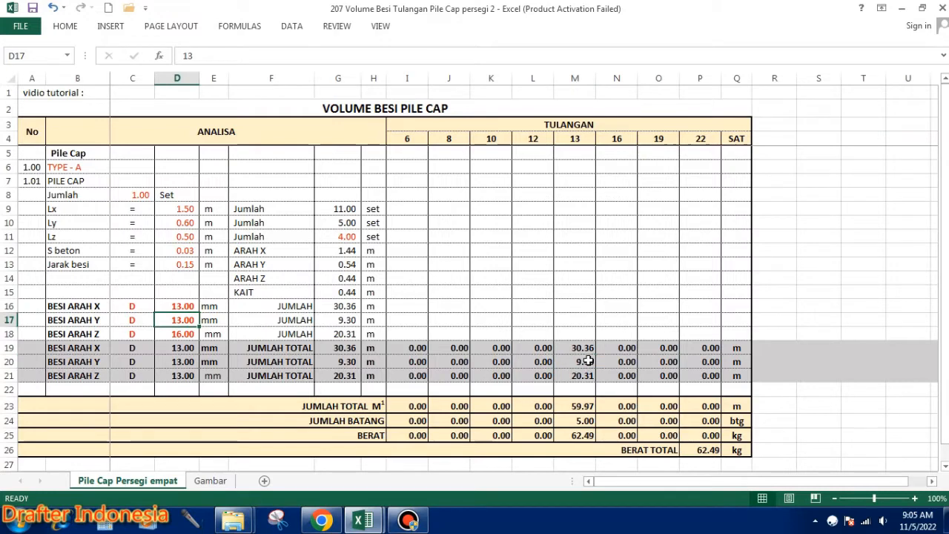
# Set the BESI ARAH Y diameter in D17 to 10 mm.
pyautogui.write('10')
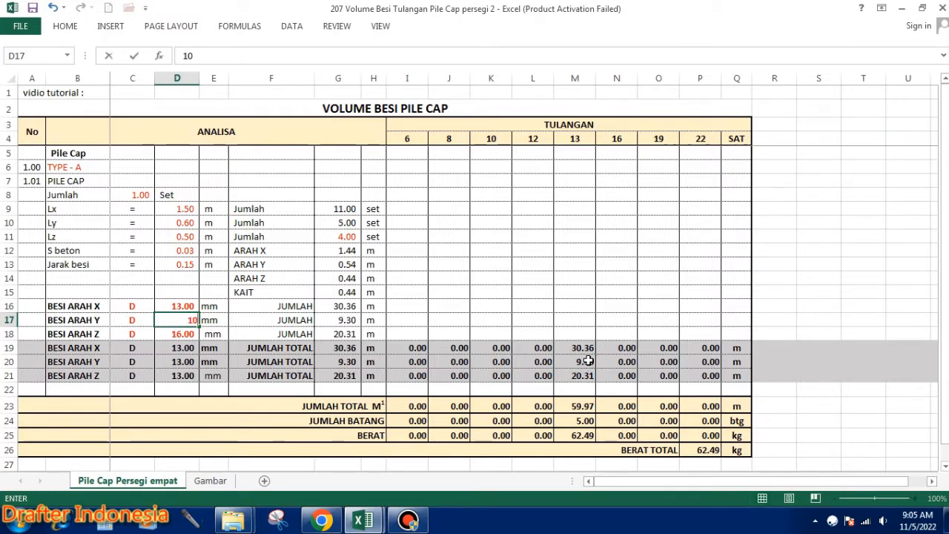
pyautogui.press('Return')
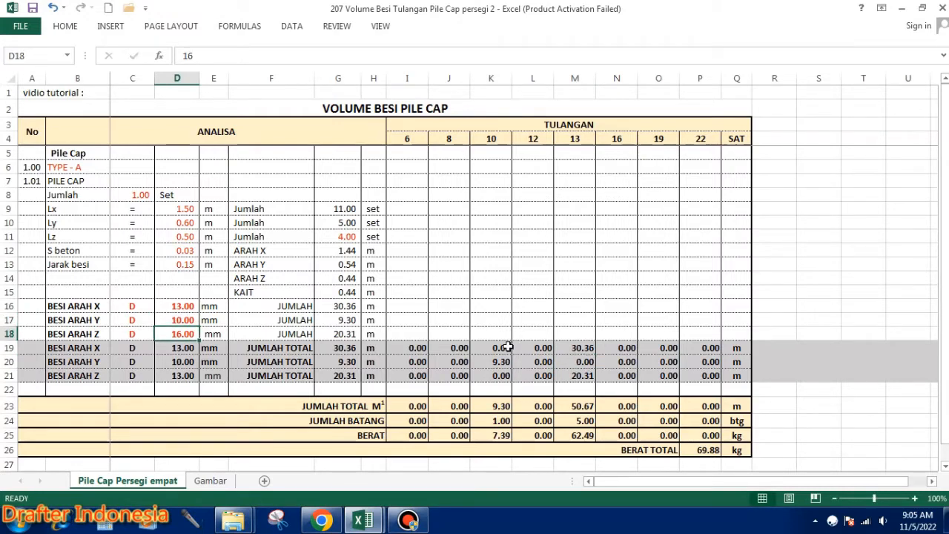
# Examine the BESI ARAH X allocation formulas again across the TULANGAN diameters in I19 to P19, leaving them unedited.
pyautogui.click(423, 348)
pyautogui.doubleClick(423, 347)
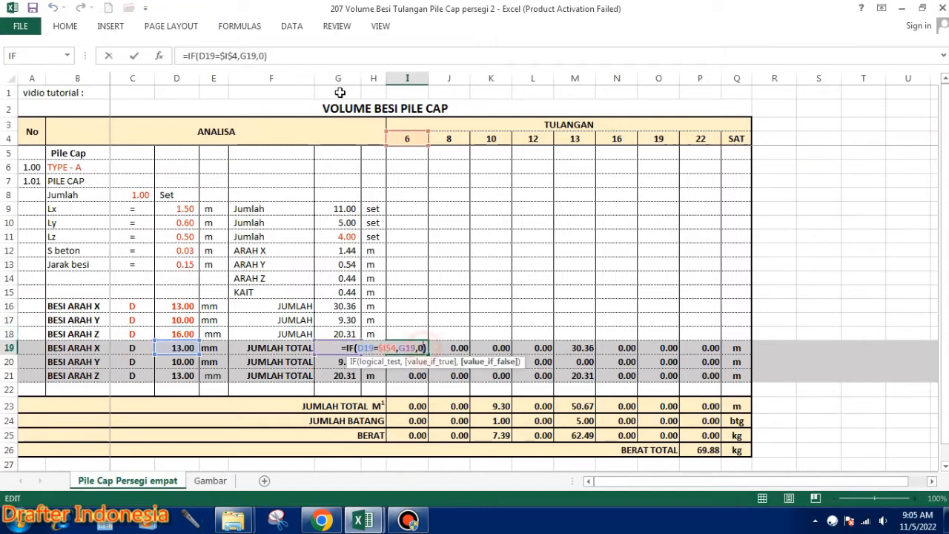
pyautogui.click(453, 347)
pyautogui.doubleClick(459, 348)
pyautogui.press('Escape')
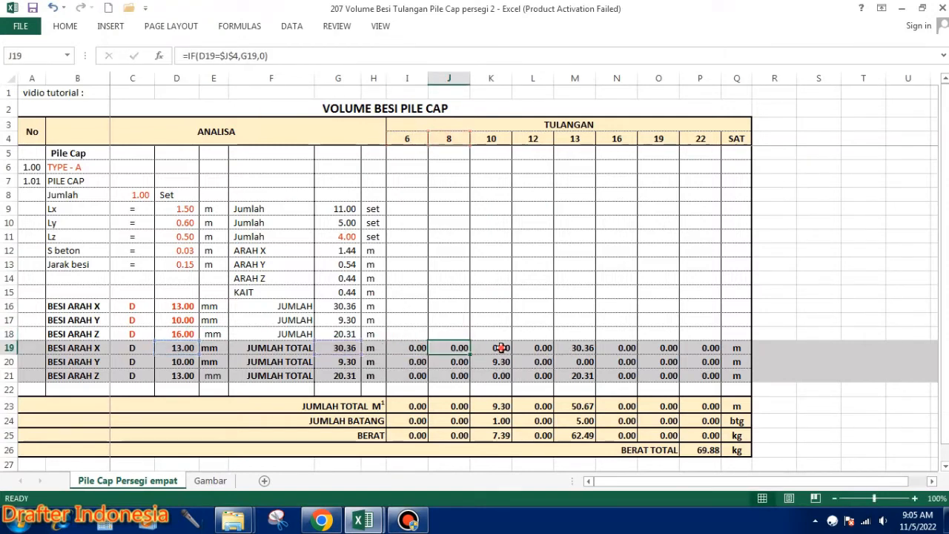
pyautogui.doubleClick(501, 348)
pyautogui.press('Escape')
pyautogui.doubleClick(541, 348)
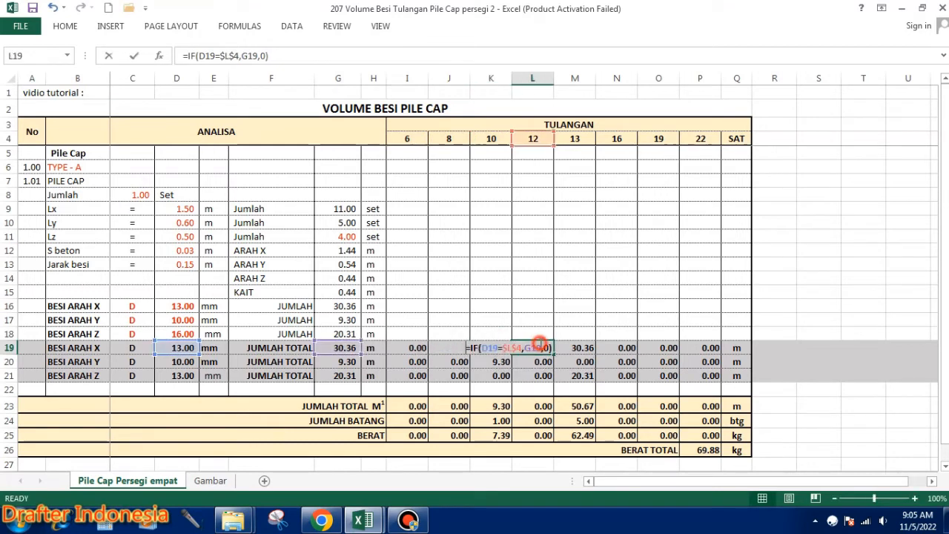
pyautogui.press('Escape')
pyautogui.doubleClick(584, 347)
pyautogui.press('Escape')
pyautogui.doubleClick(620, 347)
pyautogui.press('Escape')
pyautogui.click(661, 347)
pyautogui.doubleClick(661, 348)
pyautogui.press('Escape')
pyautogui.doubleClick(699, 348)
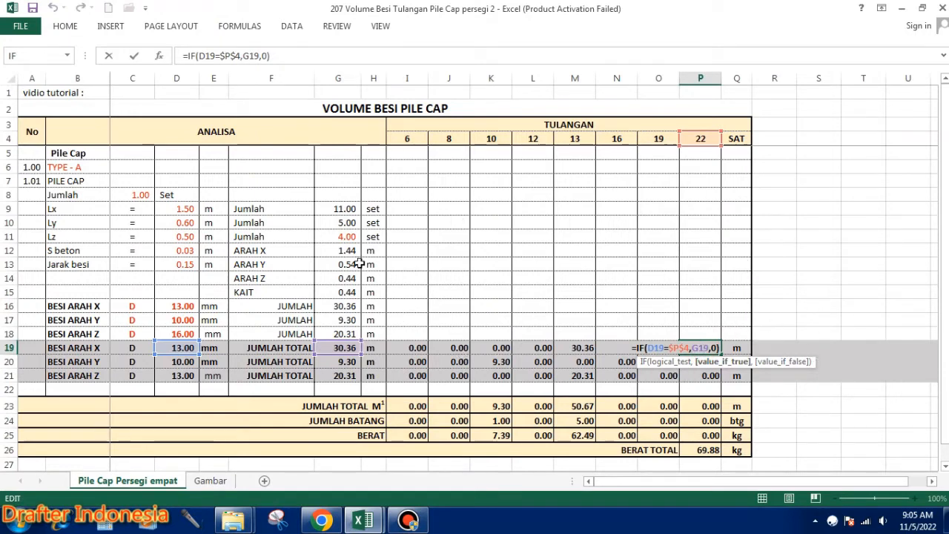
pyautogui.press('Escape')
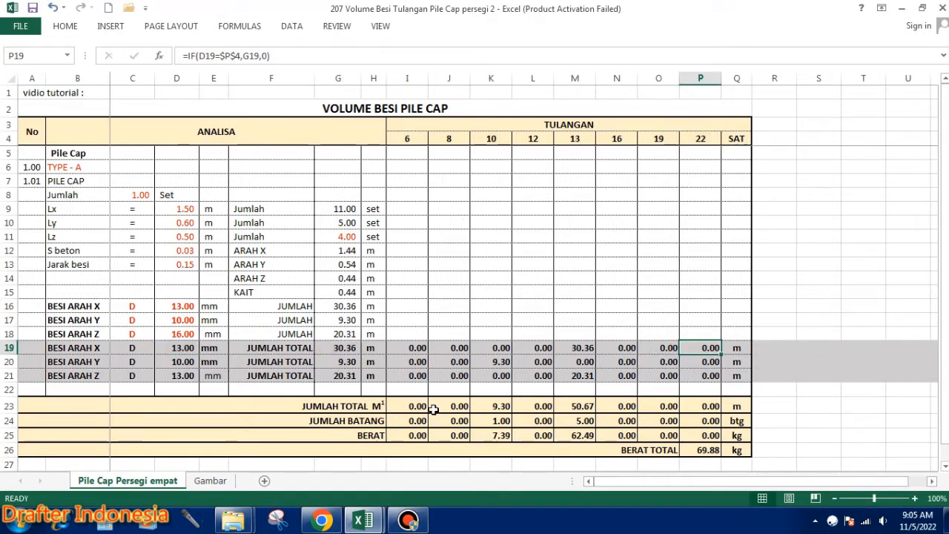
# Examine the JUMLAH TOTAL M1 formulas for each bar diameter in I23 to P23, leaving them unedited.
pyautogui.click(417, 405)
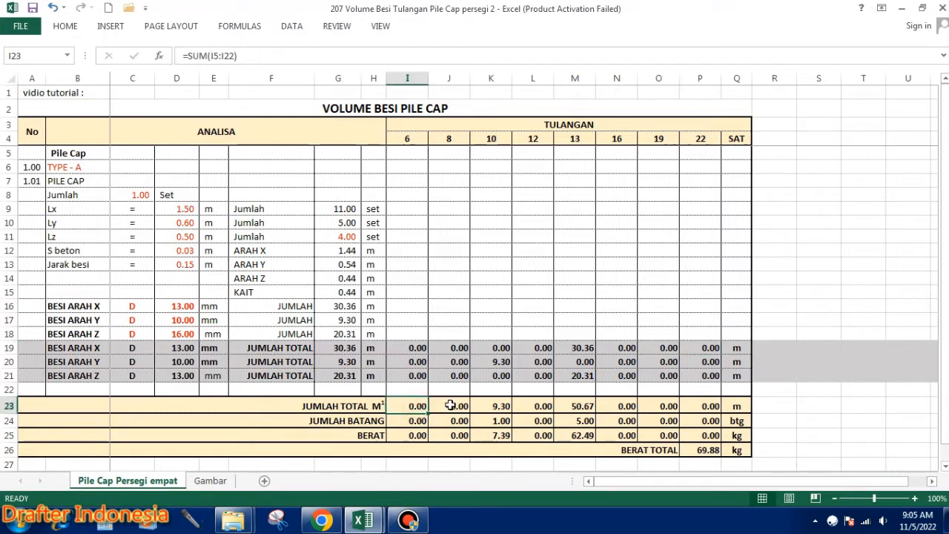
pyautogui.doubleClick(420, 405)
pyautogui.press('Escape')
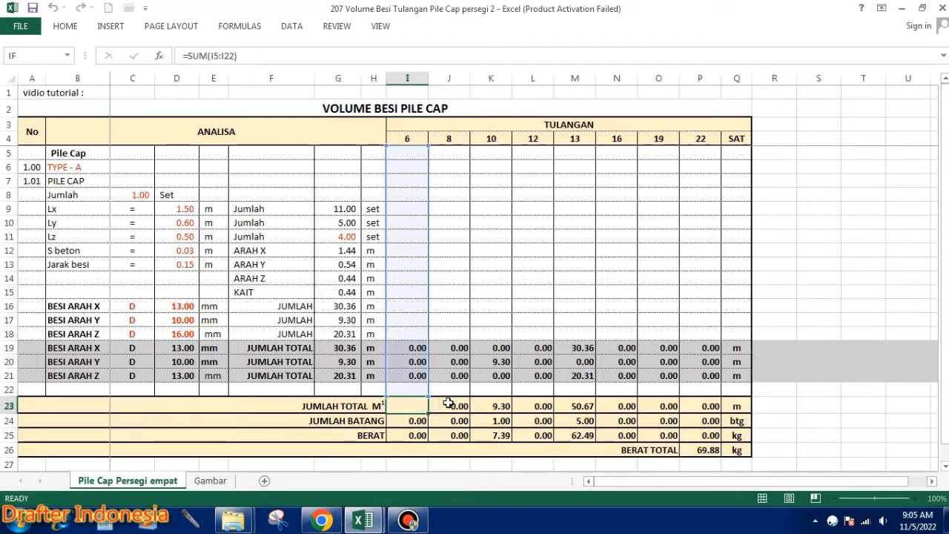
pyautogui.doubleClick(449, 406)
pyautogui.press('Escape')
pyautogui.doubleClick(491, 405)
pyautogui.press('Escape')
pyautogui.doubleClick(532, 405)
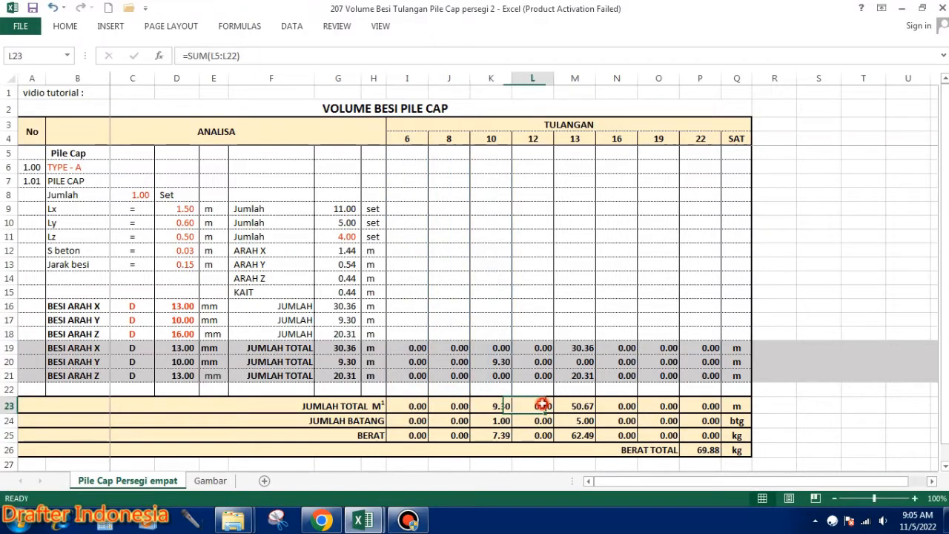
pyautogui.press('Escape')
pyautogui.doubleClick(574, 406)
pyautogui.press('Escape')
pyautogui.doubleClick(616, 406)
pyautogui.press('Escape')
pyautogui.doubleClick(658, 405)
pyautogui.press('Escape')
pyautogui.doubleClick(700, 406)
pyautogui.press('Escape')
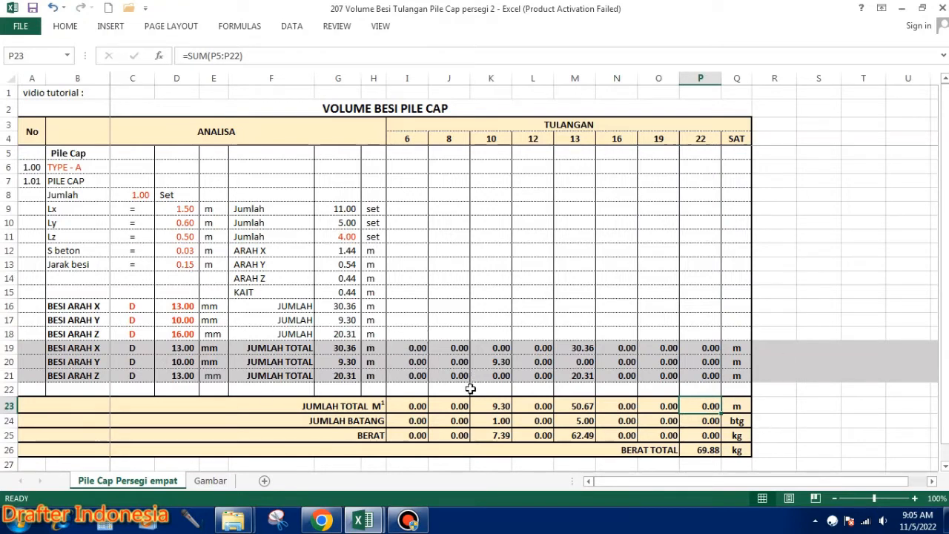
# Examine the JUMLAH BATANG formulas for each bar diameter in I24 to P24, leaving them unedited.
pyautogui.click(419, 421)
pyautogui.click(446, 421)
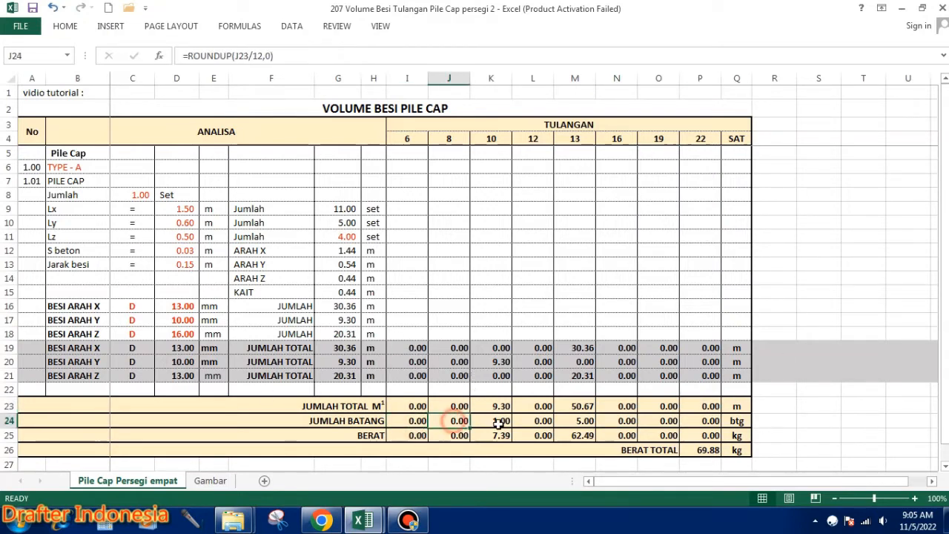
pyautogui.click(498, 423)
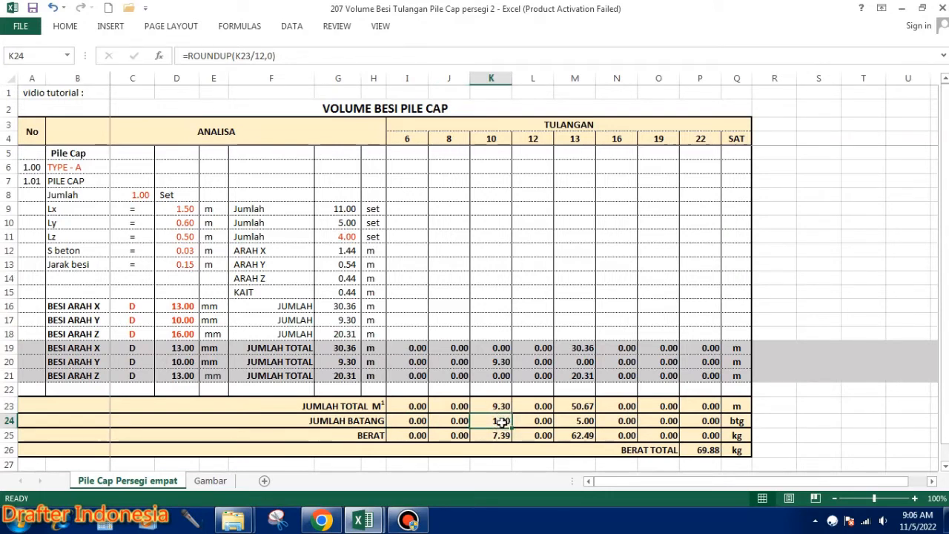
pyautogui.doubleClick(491, 418)
pyautogui.click(543, 418)
pyautogui.doubleClick(542, 418)
pyautogui.click(582, 419)
pyautogui.doubleClick(583, 420)
pyautogui.click(619, 419)
pyautogui.doubleClick(619, 419)
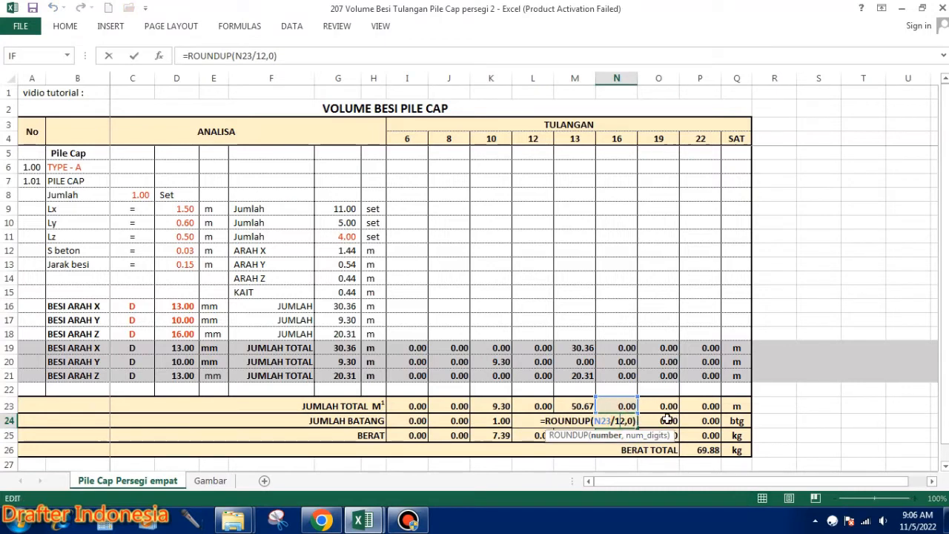
pyautogui.click(667, 420)
pyautogui.doubleClick(667, 419)
pyautogui.click(699, 420)
pyautogui.doubleClick(700, 419)
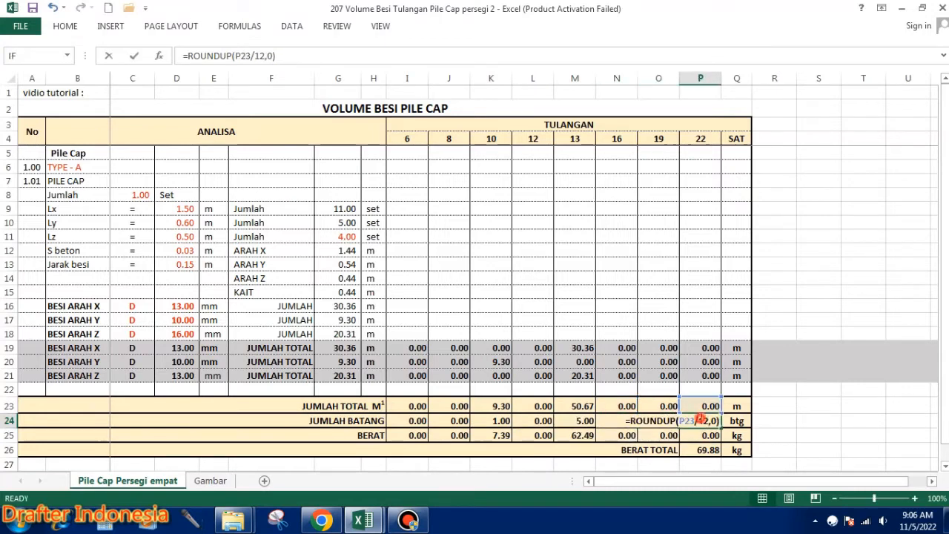
pyautogui.press('Escape')
# Examine the BERAT formulas in row 25 and the BERAT TOTAL formula in P26, leaving them unedited.
pyautogui.click(417, 436)
pyautogui.doubleClick(418, 435)
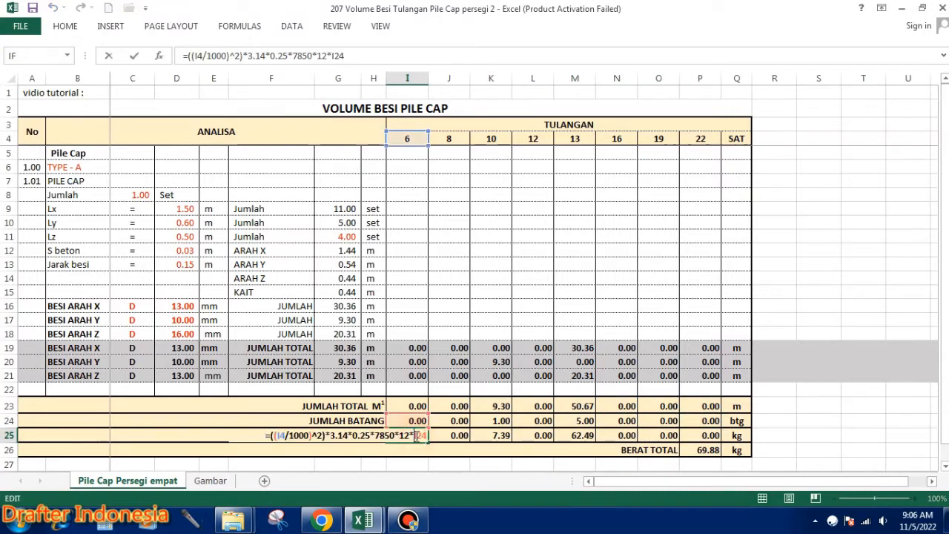
pyautogui.click(449, 435)
pyautogui.doubleClick(449, 435)
pyautogui.click(491, 435)
pyautogui.doubleClick(491, 435)
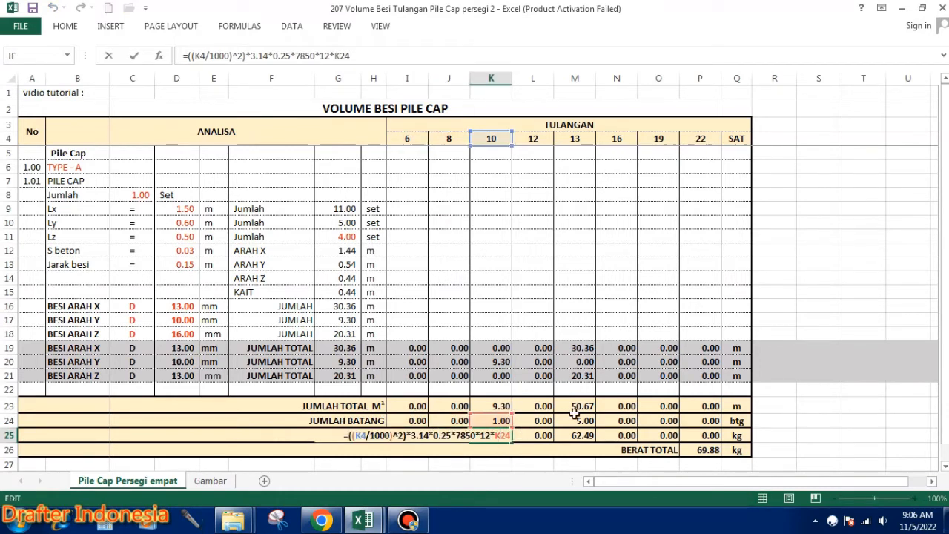
pyautogui.press('Escape')
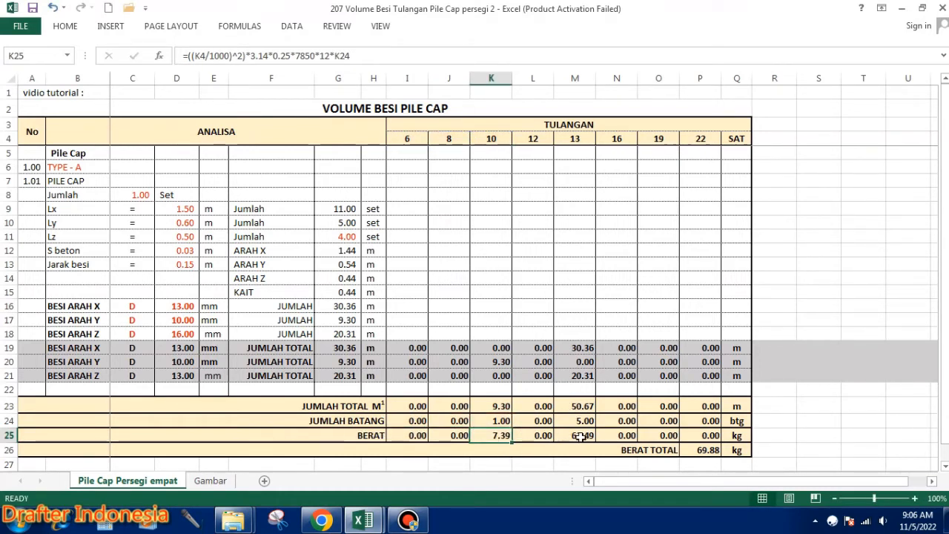
pyautogui.doubleClick(580, 437)
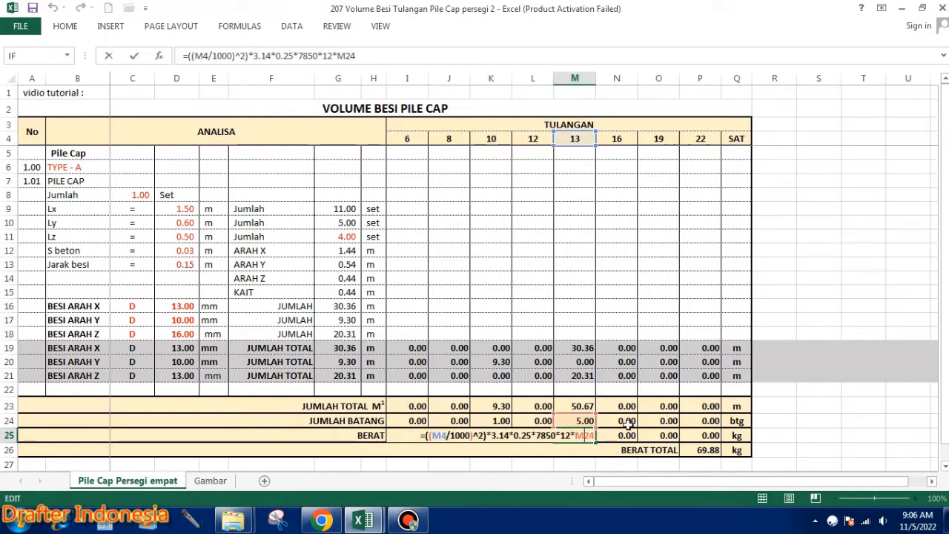
pyautogui.press('Escape')
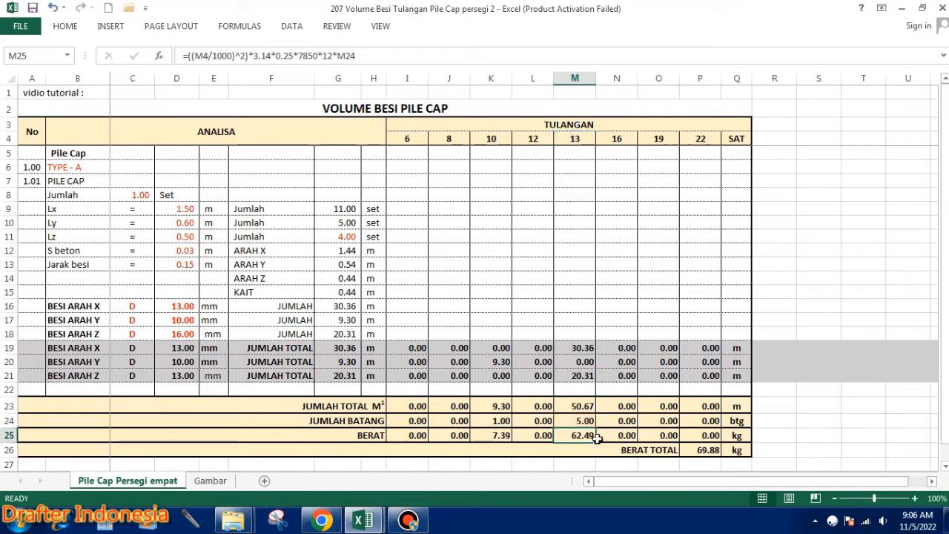
pyautogui.click(710, 437)
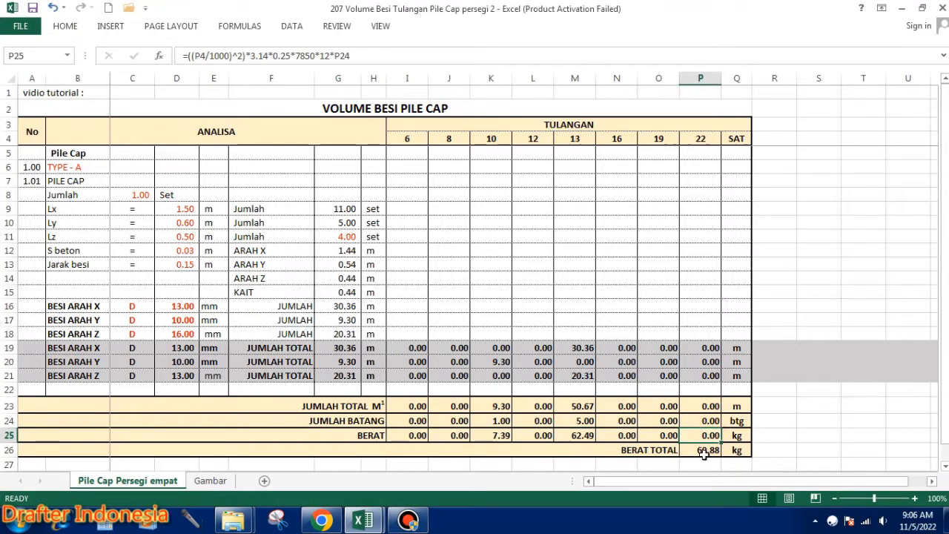
pyautogui.doubleClick(704, 450)
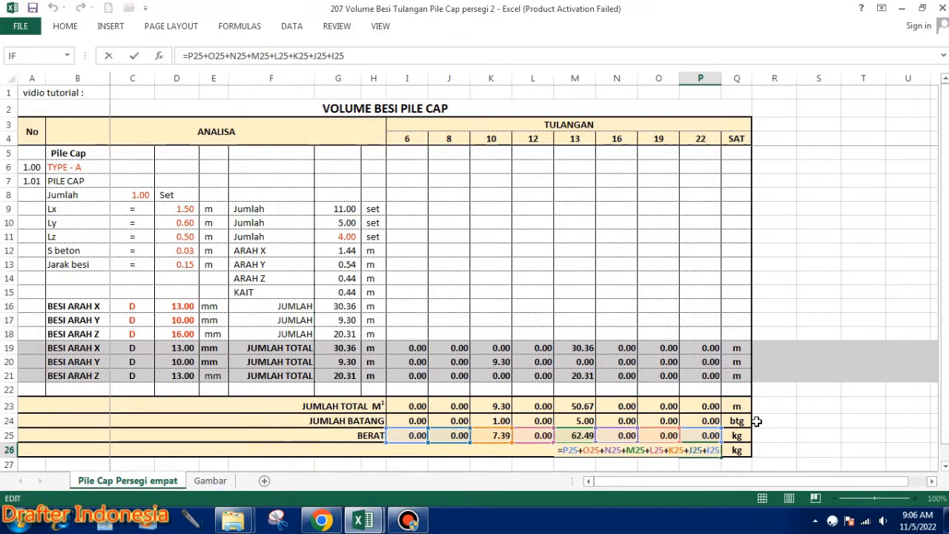
pyautogui.press('Escape')
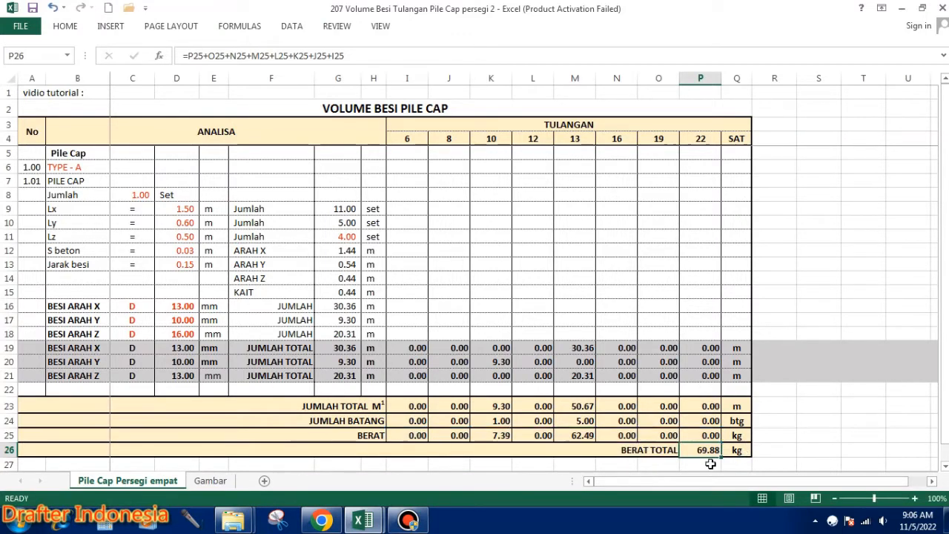
# Set the pile cap quantity (Jumlah) in C8 to 2 sets.
pyautogui.click(127, 194)
pyautogui.write('2')
pyautogui.hotkey('ctrl', 'Return')
pyautogui.press('Return')
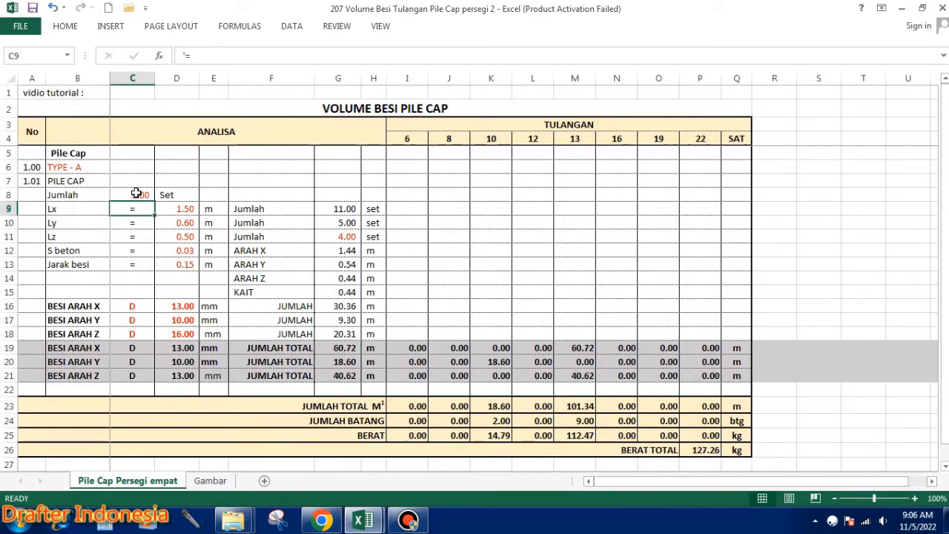
# Set the pile cap quantity (Jumlah) in C8 to 3 sets.
pyautogui.click(137, 194)
pyautogui.write('3')
pyautogui.press('Return')
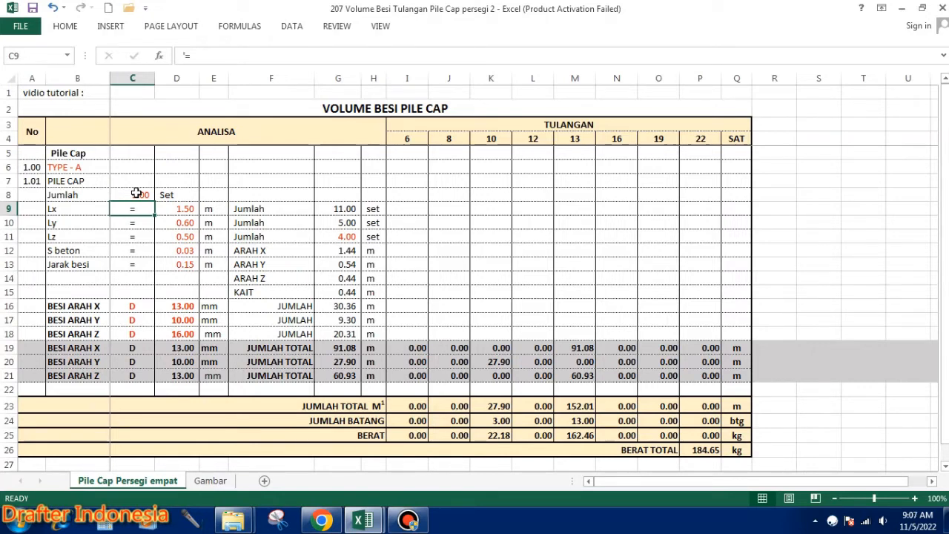
# Insert 22 blank rows at rows 22 to 43, between the BESI ARAH Z total row and the summary rows.
pyautogui.click(8, 389)
pyautogui.scroll(-3, 250, 261)
pyautogui.scroll(-3, 249, 261)
pyautogui.keyDown('shift'); pyautogui.click(11, 436); pyautogui.keyUp('shift')
pyautogui.rightClick(11, 436)
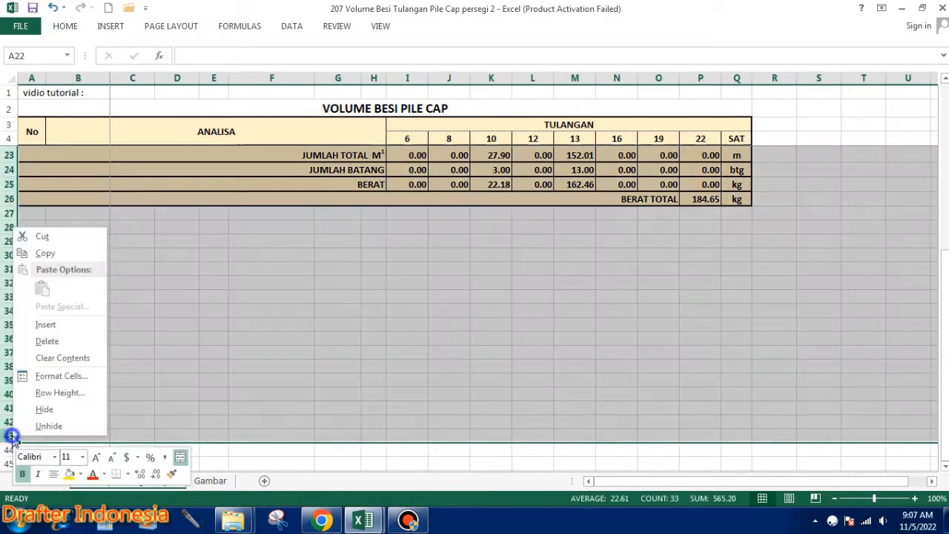
pyautogui.click(46, 324)
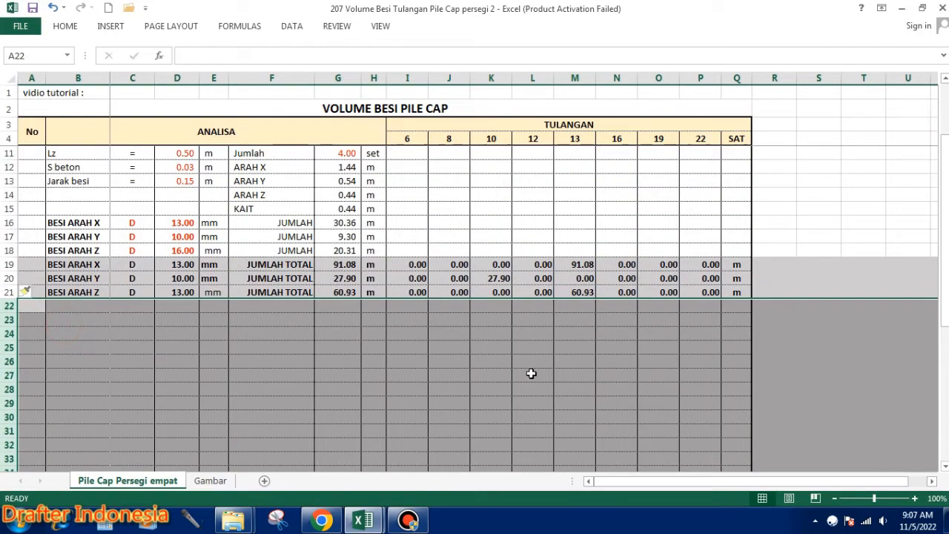
pyautogui.scroll(-4, 530, 354)
pyautogui.click(861, 322)
pyautogui.scroll(1, 681, 370)
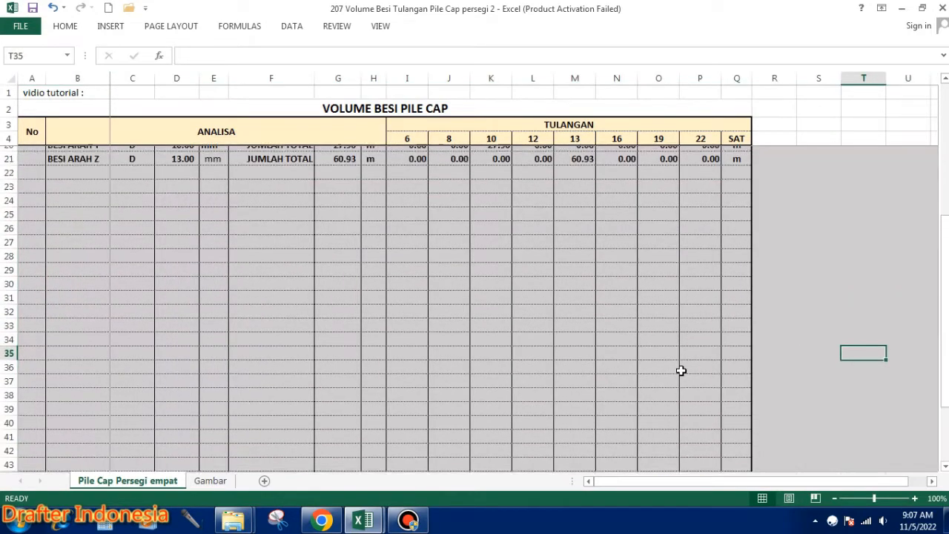
pyautogui.scroll(6, 681, 370)
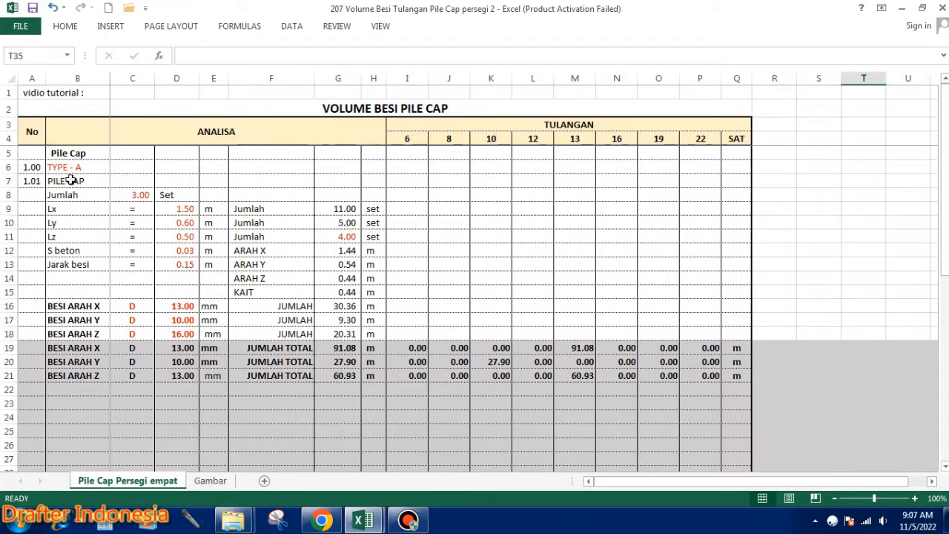
pyautogui.click(28, 166)
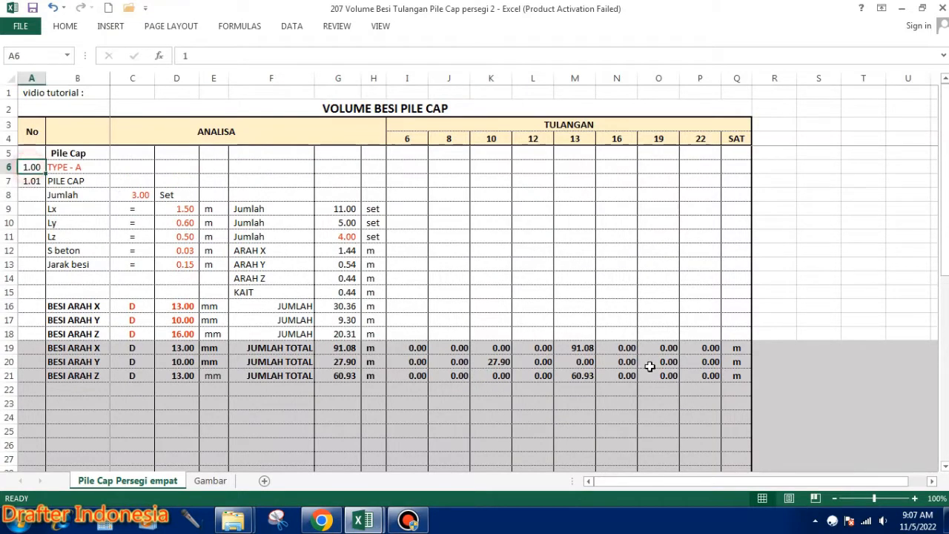
pyautogui.keyDown('shift'); pyautogui.click(739, 377); pyautogui.keyUp('shift')
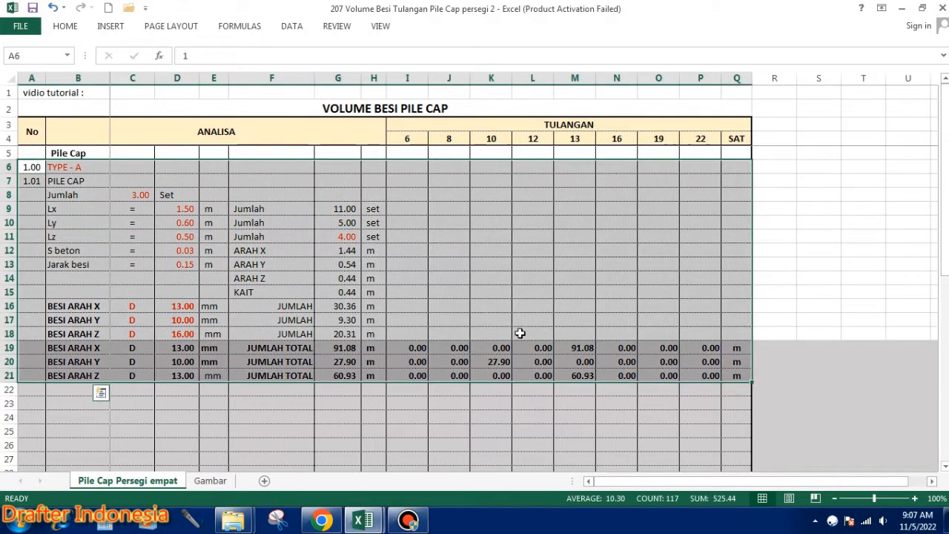
pyautogui.hotkey('ctrl', 'c')
pyautogui.scroll(-3, 560, 286)
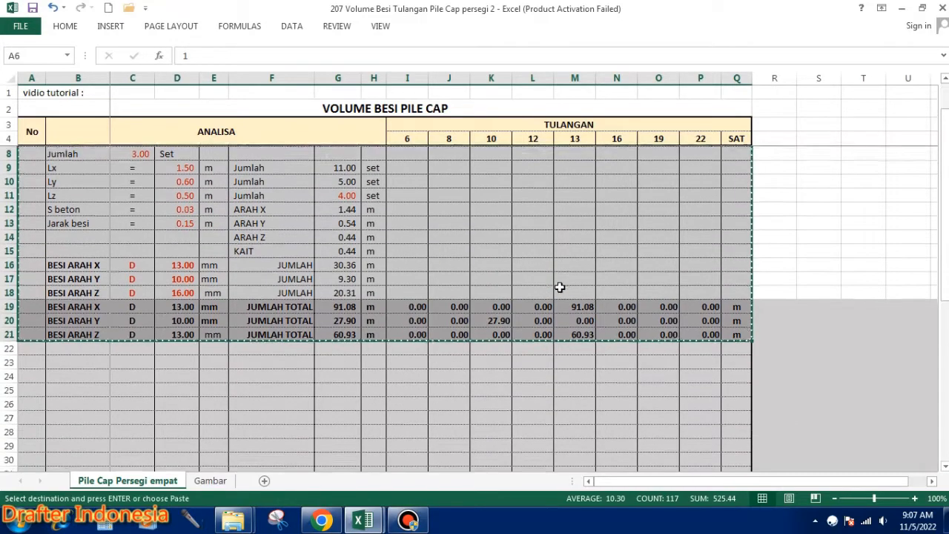
pyautogui.scroll(-6, 560, 287)
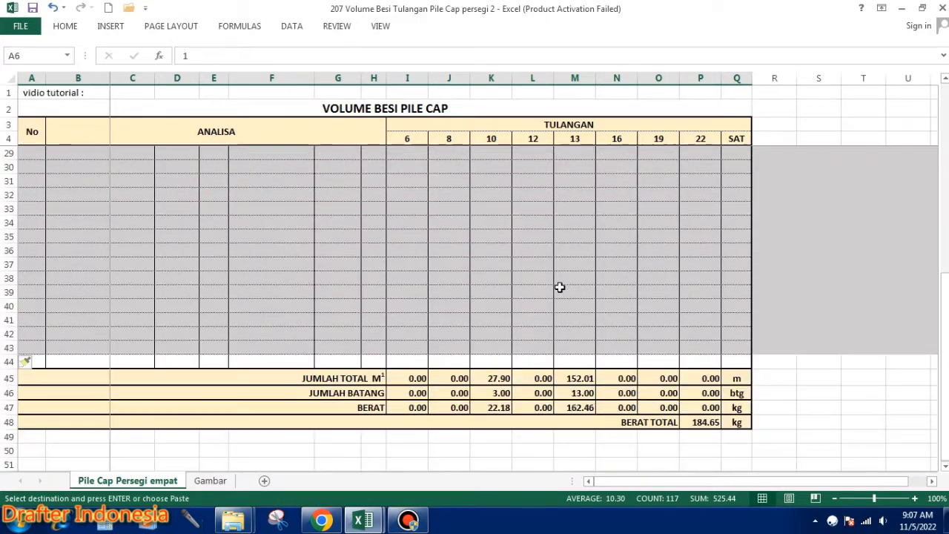
pyautogui.scroll(1, 559, 287)
pyautogui.scroll(4, 560, 287)
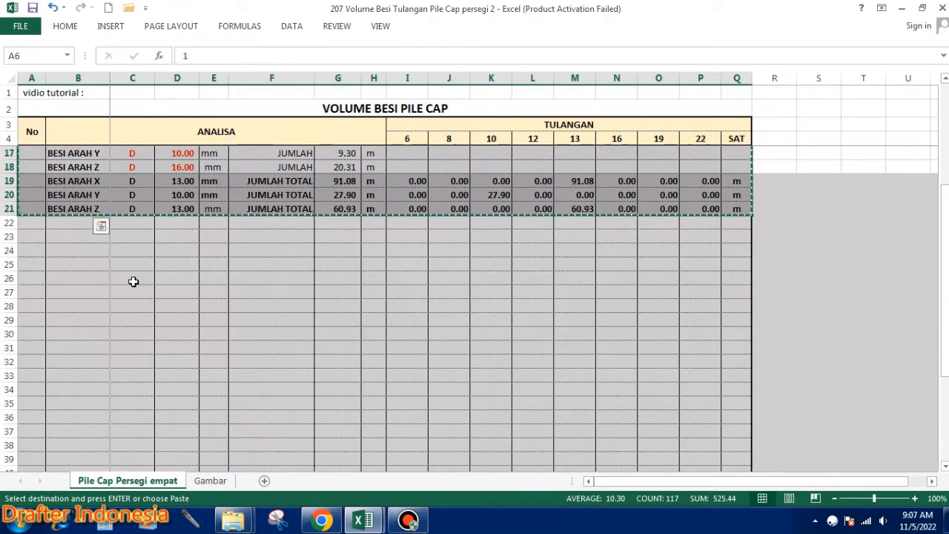
pyautogui.press('Escape')
# Examine the BESI ARAH Z JUMLAH TOTAL formula in G21, leaving it unedited.
pyautogui.click(347, 209)
pyautogui.doubleClick(346, 209)
pyautogui.press('Escape')
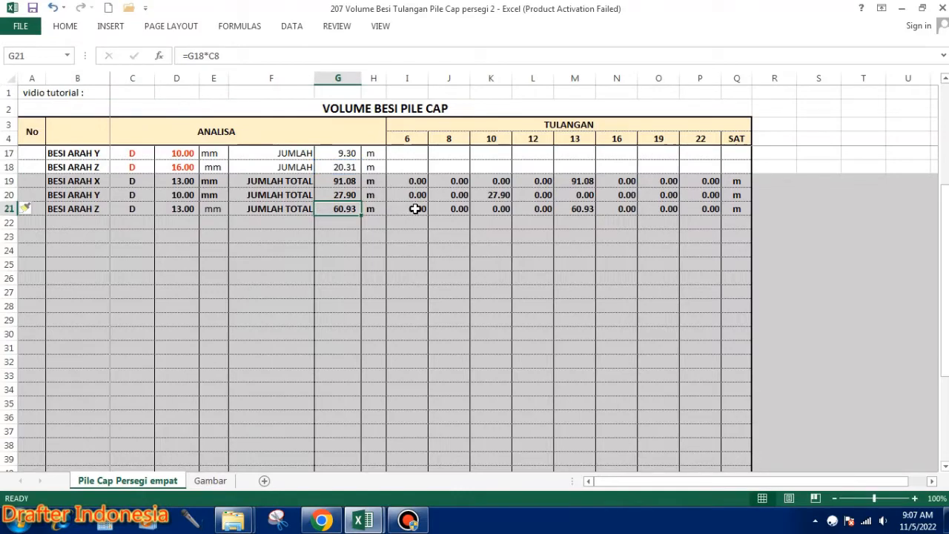
# Examine the diameter-matching IF formulas in I21, I20 and J20 and the JUMLAH TOTAL SUM formula in I45, leaving them unedited.
pyautogui.doubleClick(418, 208)
pyautogui.press('Escape')
pyautogui.scroll(-5, 568, 280)
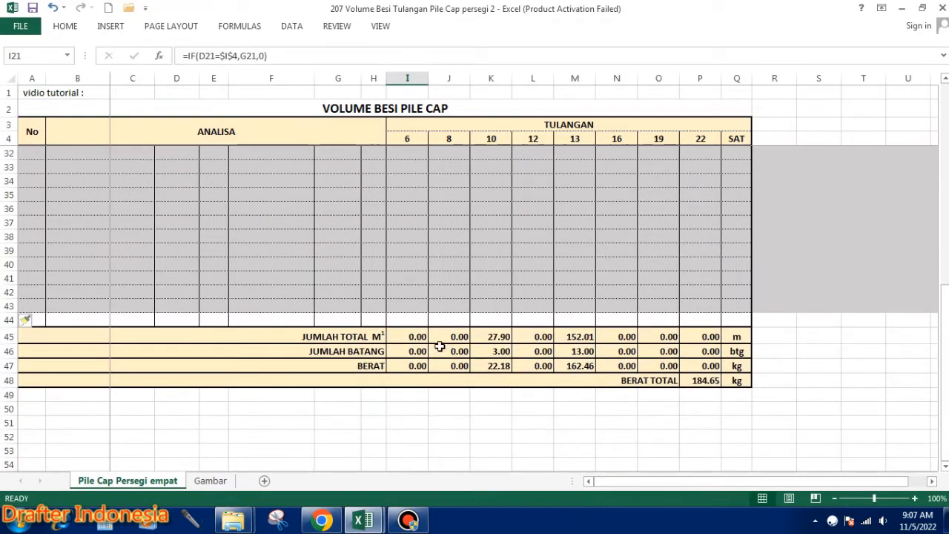
pyautogui.doubleClick(415, 336)
pyautogui.scroll(9, 437, 333)
pyautogui.scroll(-2, 439, 335)
pyautogui.press('Escape')
pyautogui.scroll(6, 433, 318)
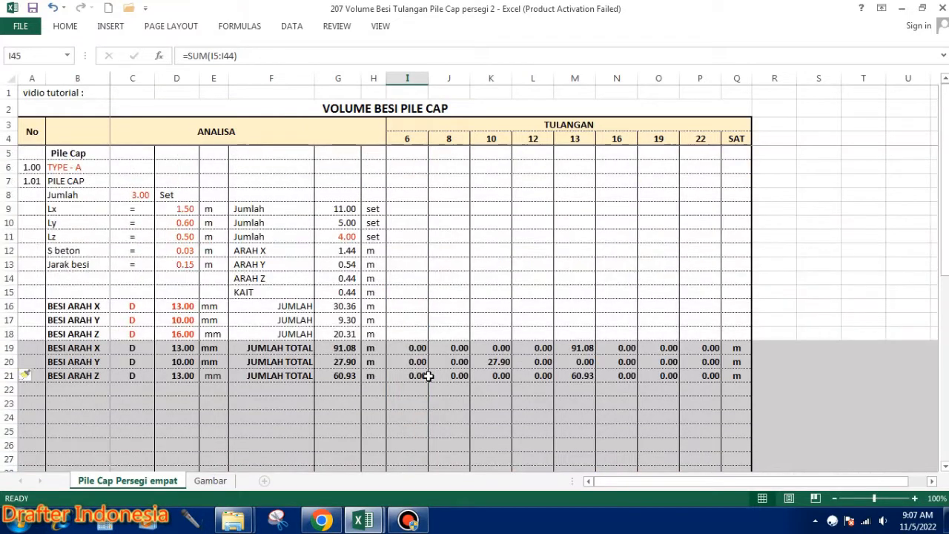
pyautogui.doubleClick(419, 374)
pyautogui.press('Escape')
pyautogui.click(419, 361)
pyautogui.doubleClick(419, 361)
pyautogui.press('Escape')
pyautogui.click(446, 361)
pyautogui.doubleClick(446, 361)
pyautogui.press('Escape')
pyautogui.scroll(-1, 482, 290)
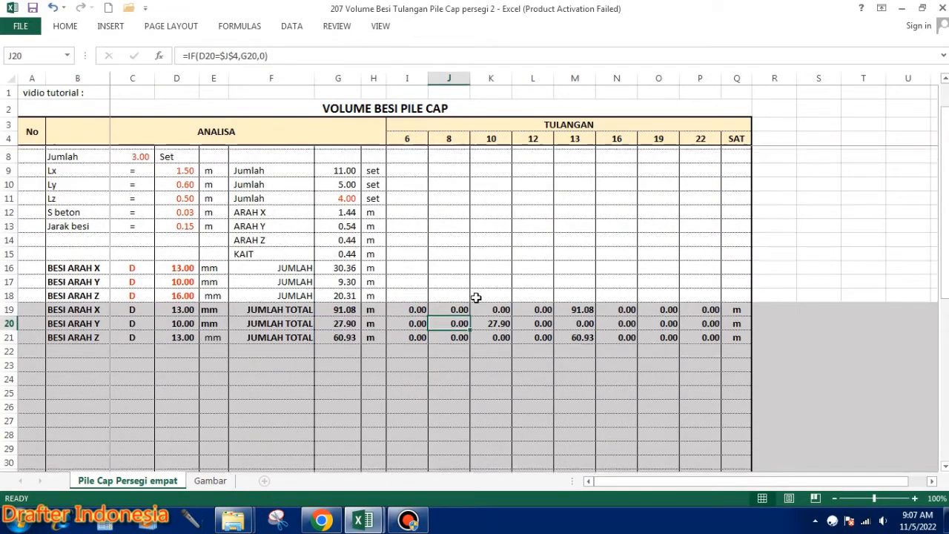
# Copy the whole TYPE - A pile cap block (A6:Q21) and paste the duplicate starting at A23.
pyautogui.click(31, 167)
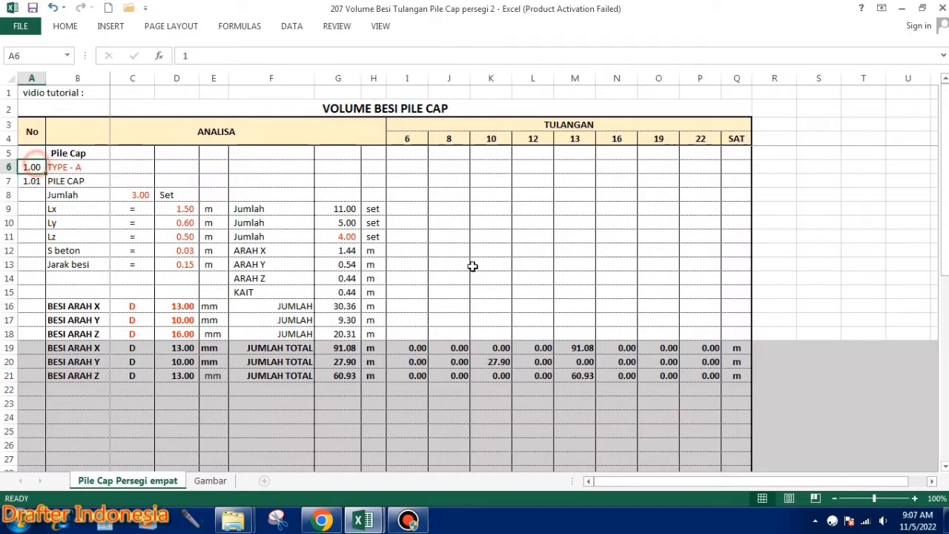
pyautogui.keyDown('shift'); pyautogui.click(742, 376); pyautogui.keyUp('shift')
pyautogui.hotkey('ctrl', 'c')
pyautogui.scroll(-2, 83, 357)
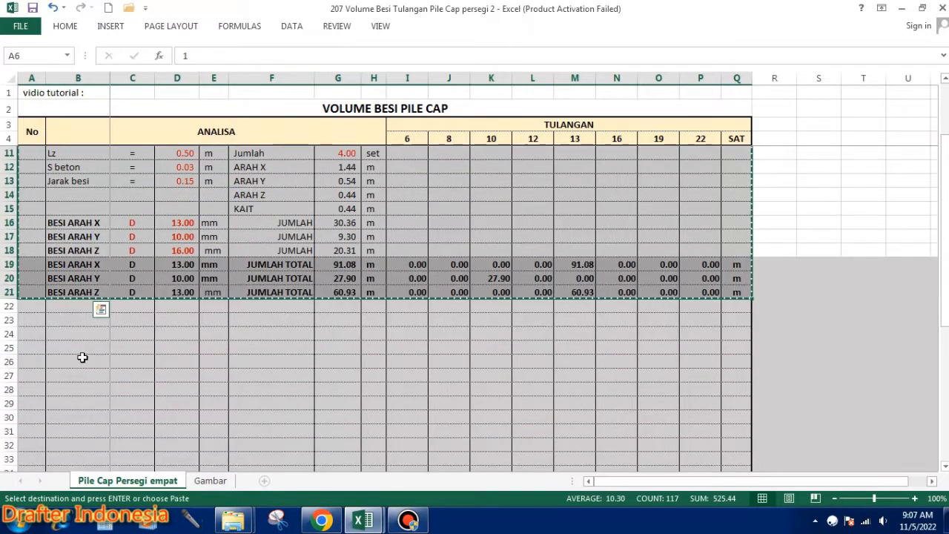
pyautogui.click(31, 320)
pyautogui.hotkey('ctrl', 'v')
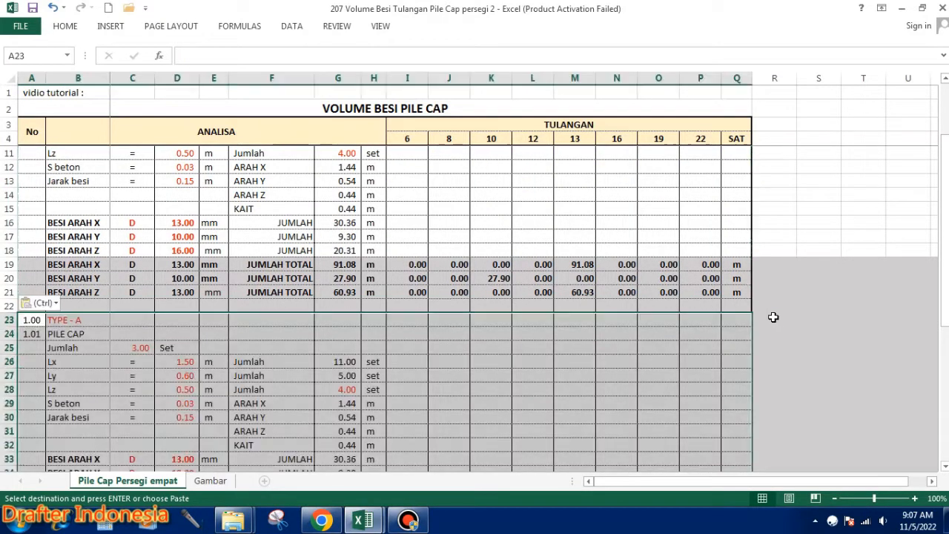
pyautogui.click(127, 324)
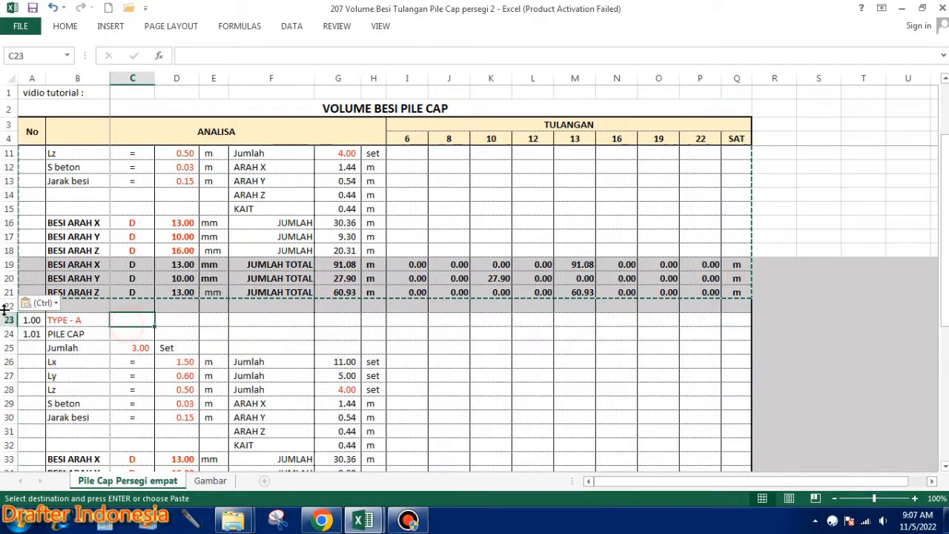
# Remove the grey fill from row 22, which separates the two pile cap blocks.
pyautogui.click(9, 305)
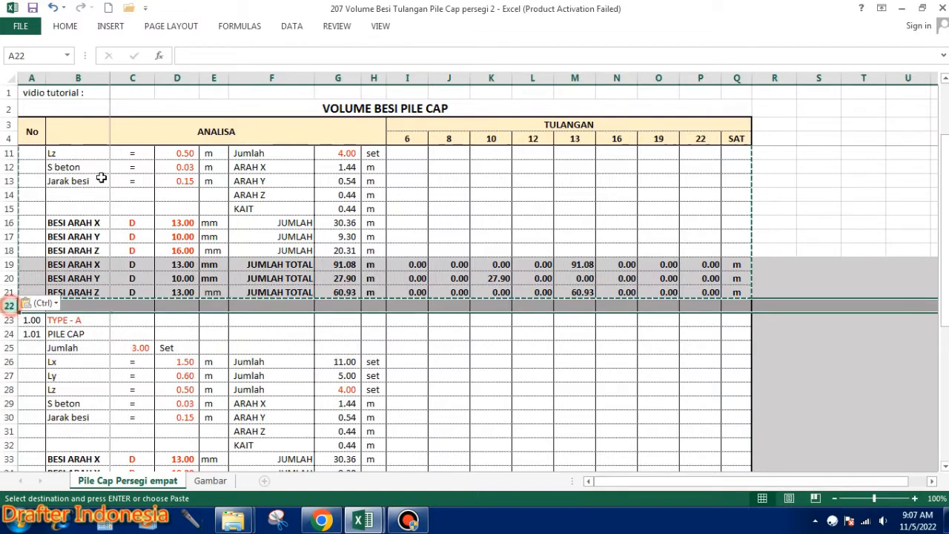
pyautogui.click(69, 27)
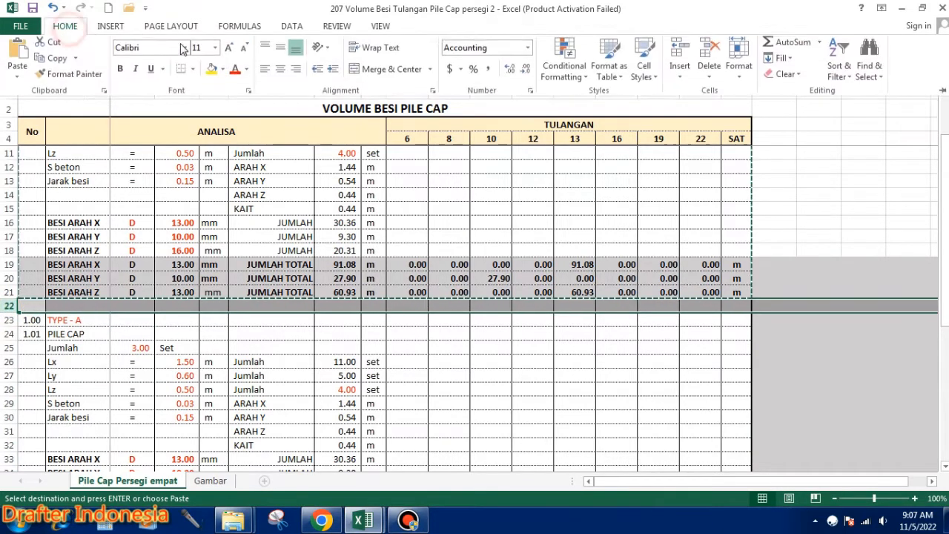
pyautogui.click(223, 72)
pyautogui.click(256, 195)
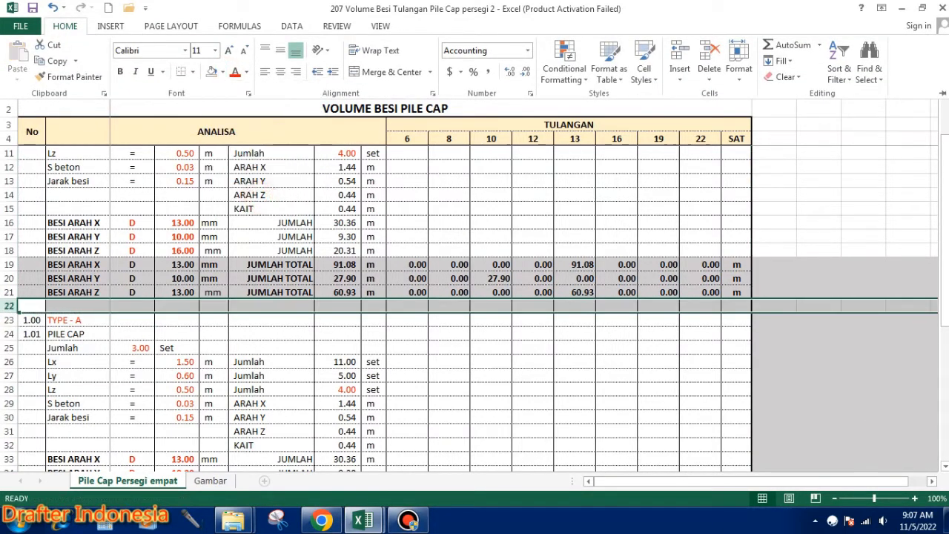
pyautogui.click(885, 404)
# Rename the duplicated block in B23 to TYPE - B and set its pile cap quantity in C25 to 10 sets.
pyautogui.click(101, 319)
pyautogui.doubleClick(102, 319)
pyautogui.press('BackSpace')
pyautogui.write('B')
pyautogui.click(294, 345)
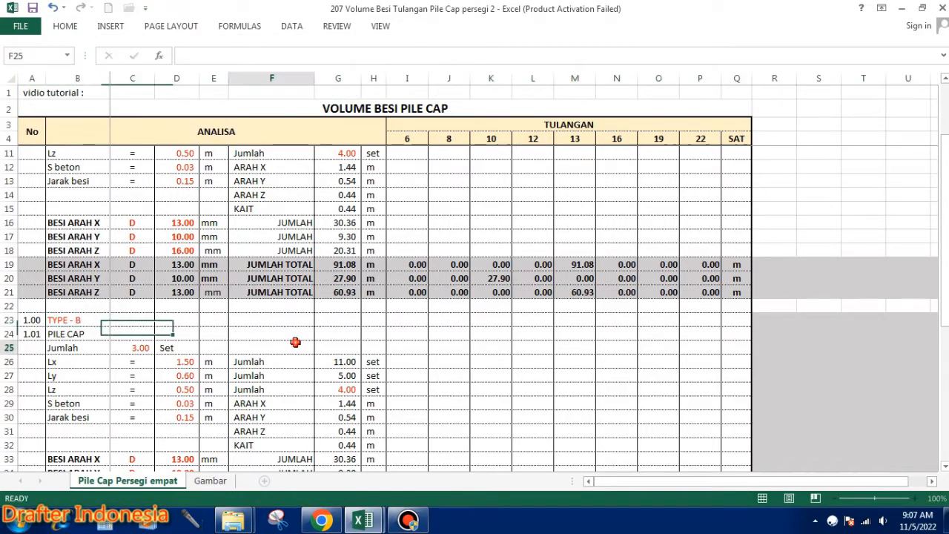
pyautogui.click(148, 346)
pyautogui.write('10')
pyautogui.press('Return')
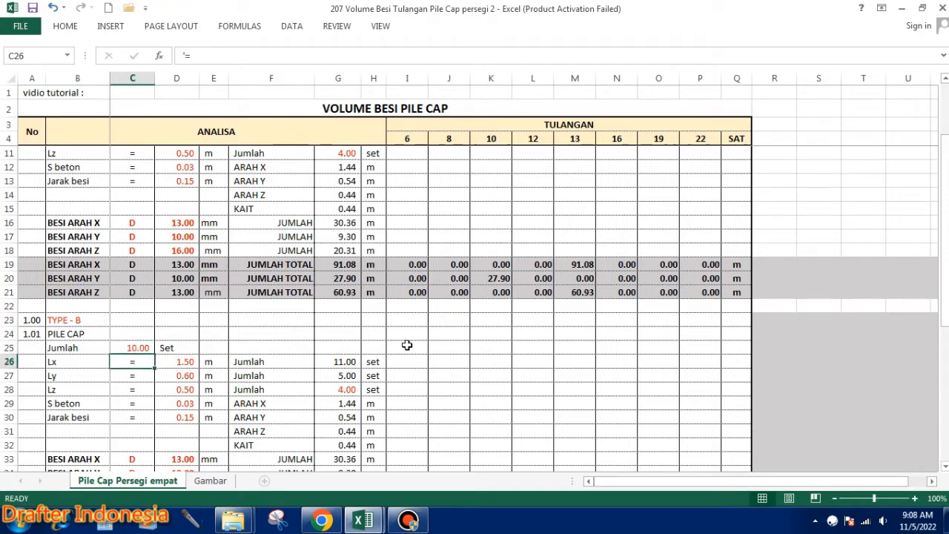
# Set the TYPE - B dimensions to Lx 2 m, Ly 1.5 m and Lz 0.6 m, and the bar spacing (Jarak besi) to 0.2 m.
pyautogui.click(182, 361)
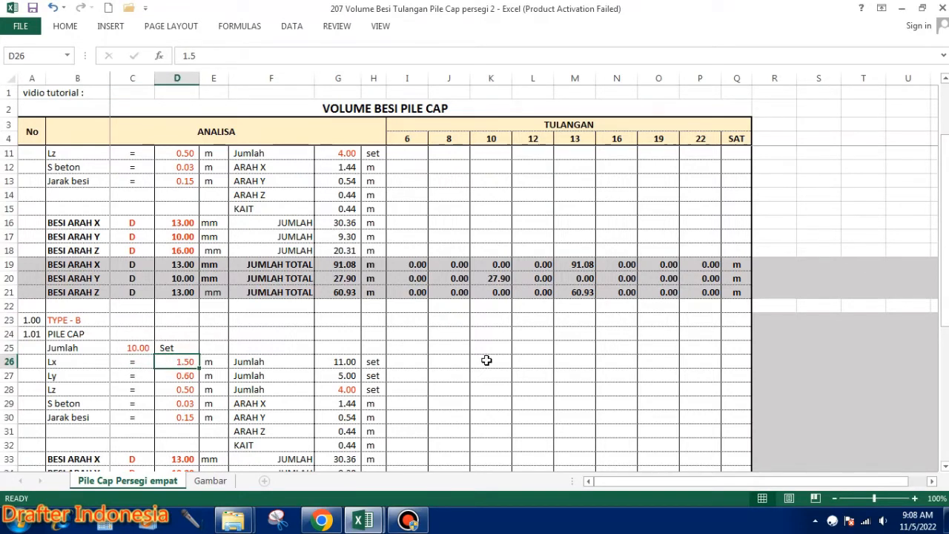
pyautogui.write('2')
pyautogui.press('Return')
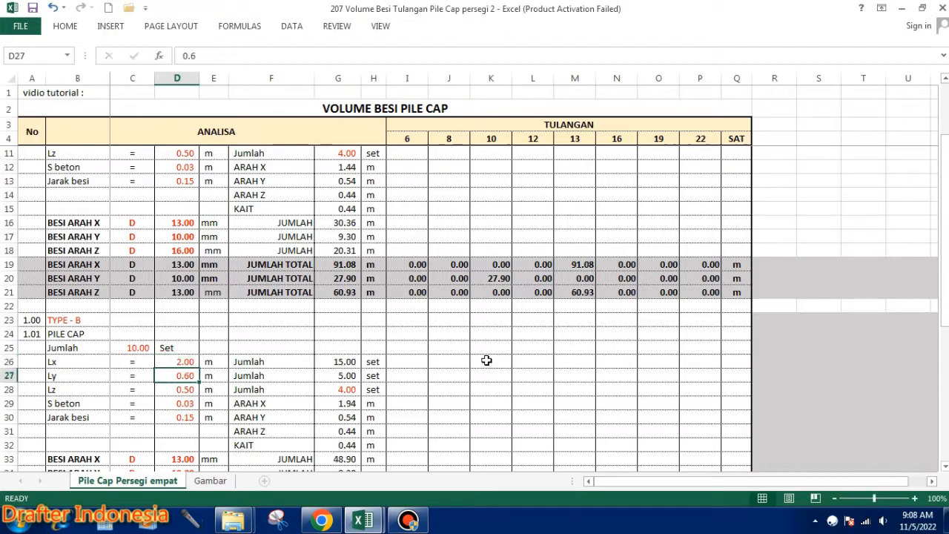
pyautogui.write('1.5')
pyautogui.press('Return')
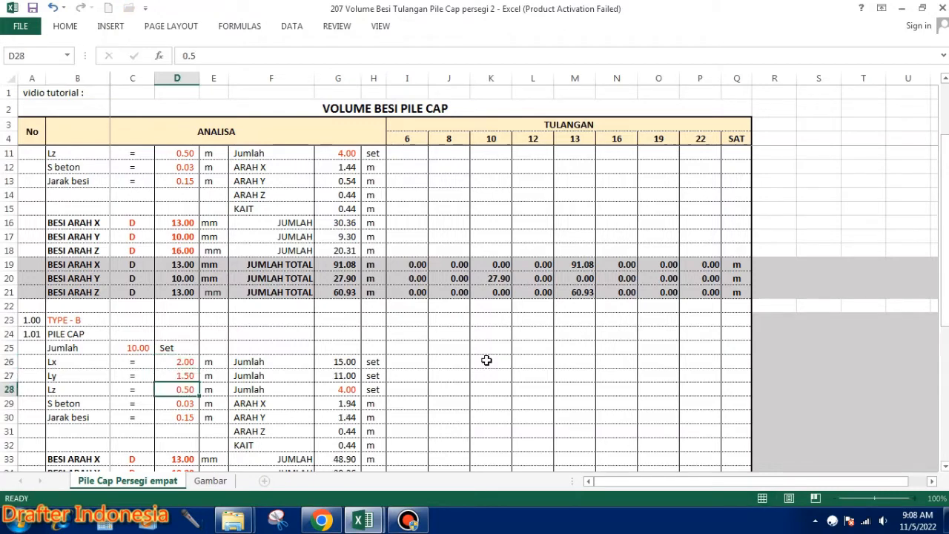
pyautogui.write('0.6')
pyautogui.press('Return')
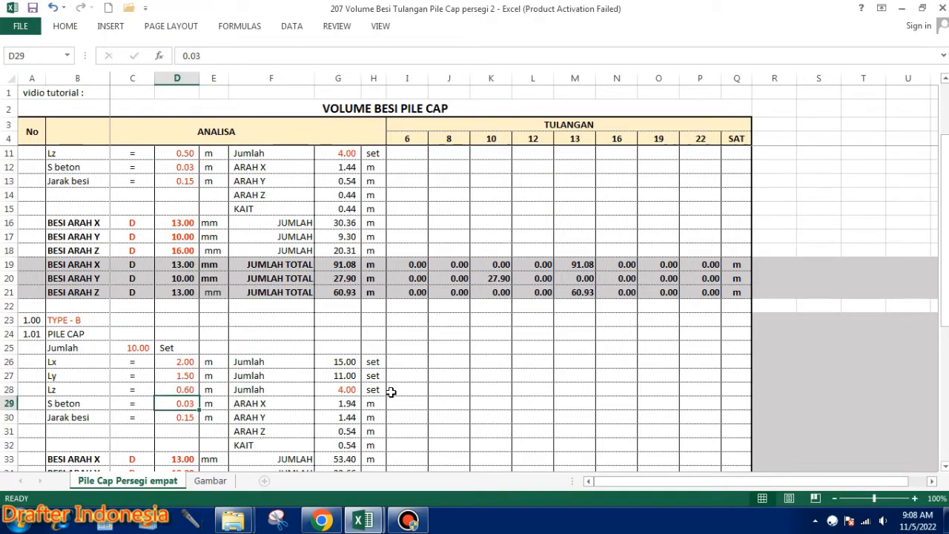
pyautogui.press('Return')
pyautogui.write('0.')
pyautogui.press('Return')
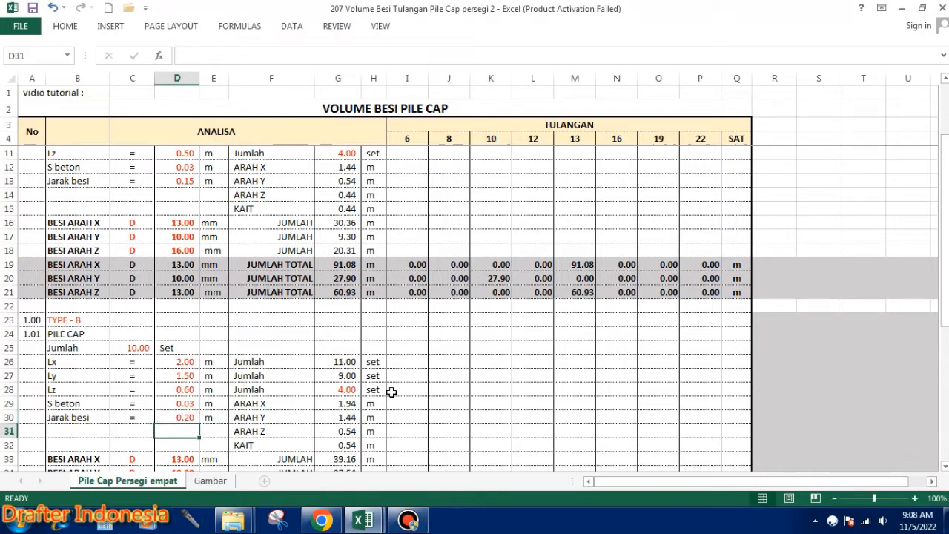
# Examine the TYPE - B bar counts (Jumlah), checking the Lz count in G28 without editing it.
pyautogui.press('Up')
pyautogui.press('Up')
pyautogui.press('Up')
pyautogui.press('Up')
pyautogui.press('Up')
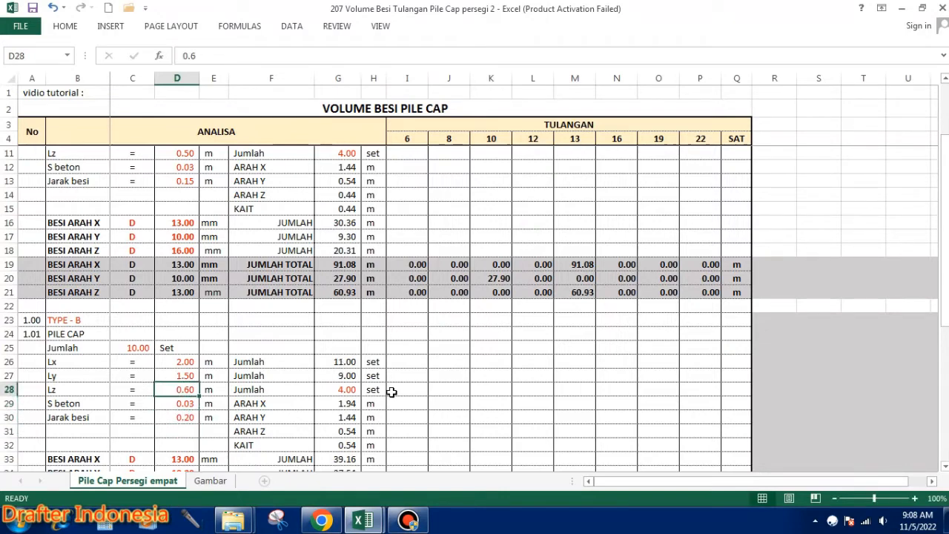
pyautogui.press('Right')
pyautogui.press('Right')
pyautogui.press('Right')
pyautogui.press('Down')
pyautogui.press('Down')
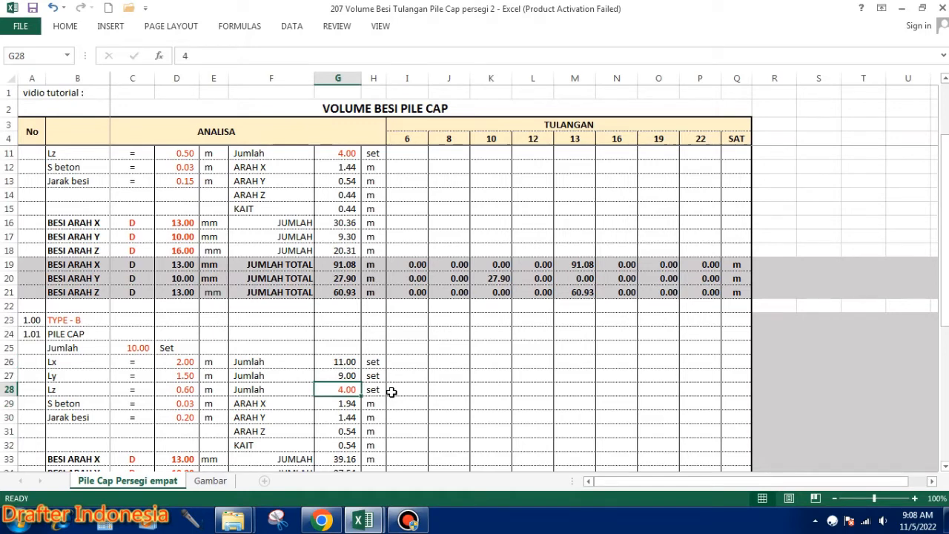
pyautogui.doubleClick(339, 387)
pyautogui.press('Escape')
pyautogui.scroll(-1, 391, 364)
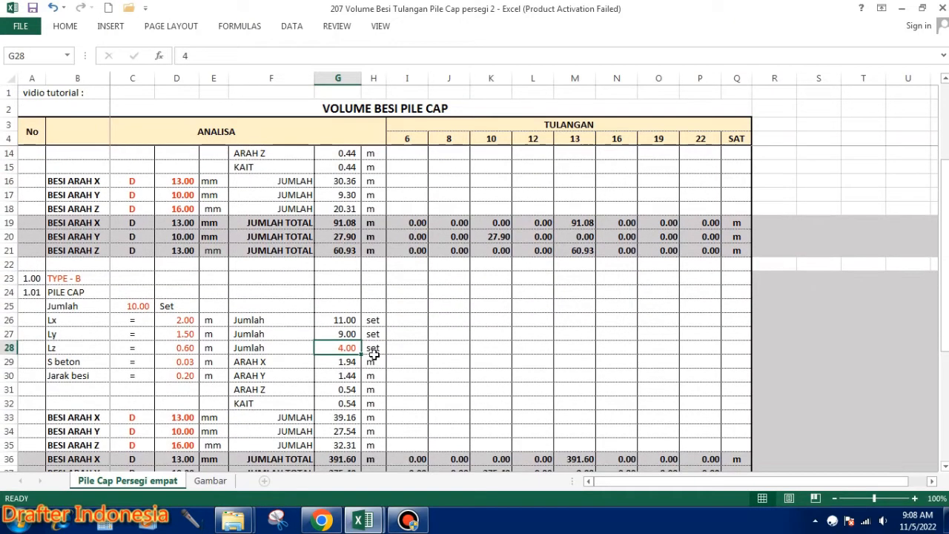
# Set the TYPE - B bar diameters in D33:D35 to 16 mm for ARAH X, 13 mm for ARAH Y and 10 mm for ARAH Z.
pyautogui.click(187, 377)
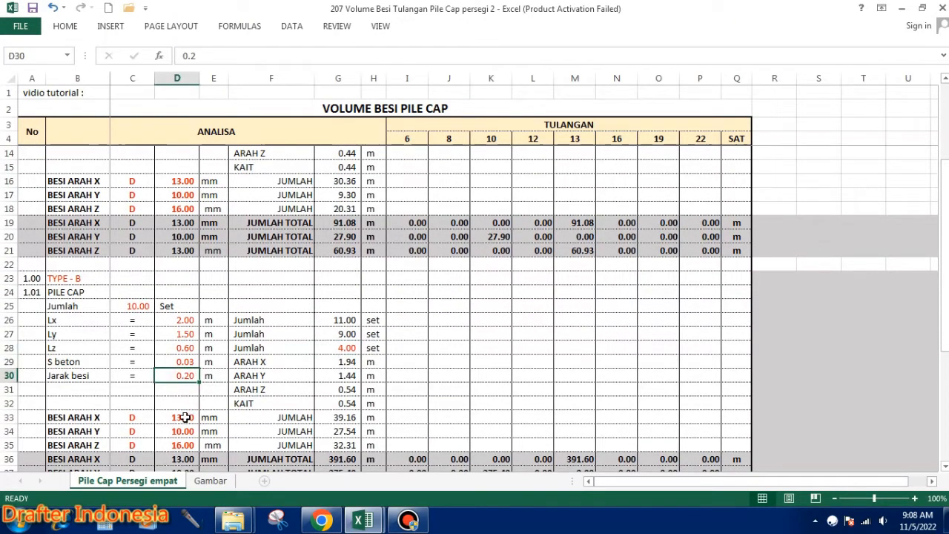
pyautogui.click(184, 417)
pyautogui.write('16')
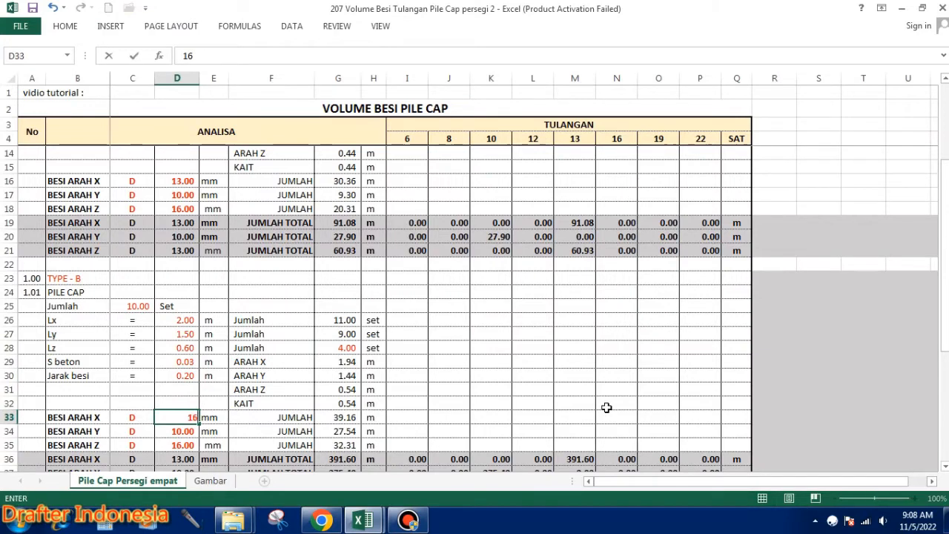
pyautogui.press('Return')
pyautogui.write('13')
pyautogui.press('Return')
pyautogui.write('10')
pyautogui.press('Return')
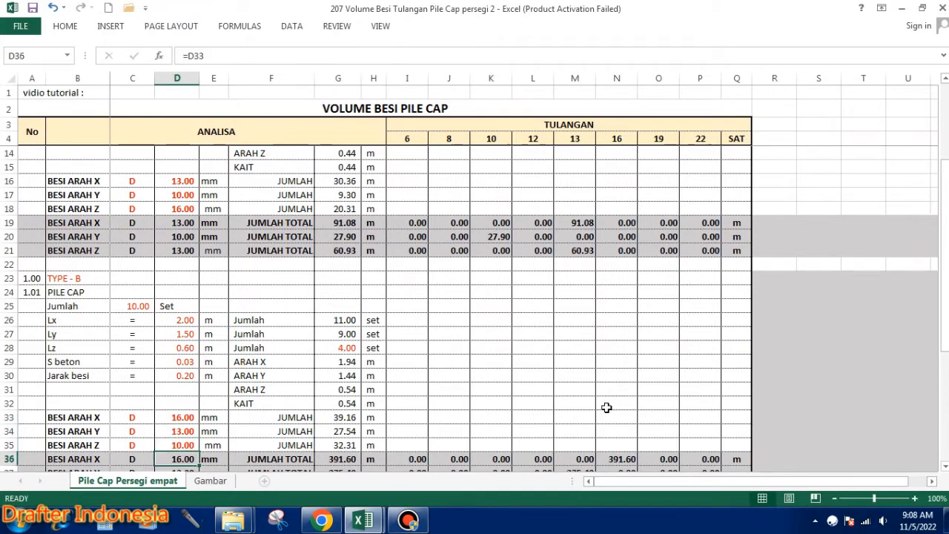
# Delete the surplus blank rows 40 to 43 between the TYPE - B block and the summary rows.
pyautogui.scroll(-5, 502, 362)
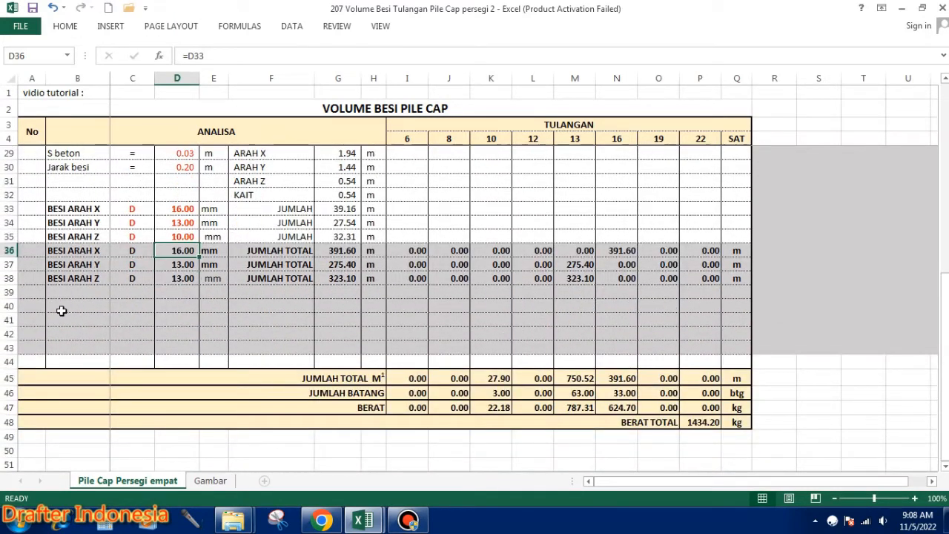
pyautogui.moveTo(9, 305); pyautogui.dragTo(9, 347)
pyautogui.rightClick(9, 347)
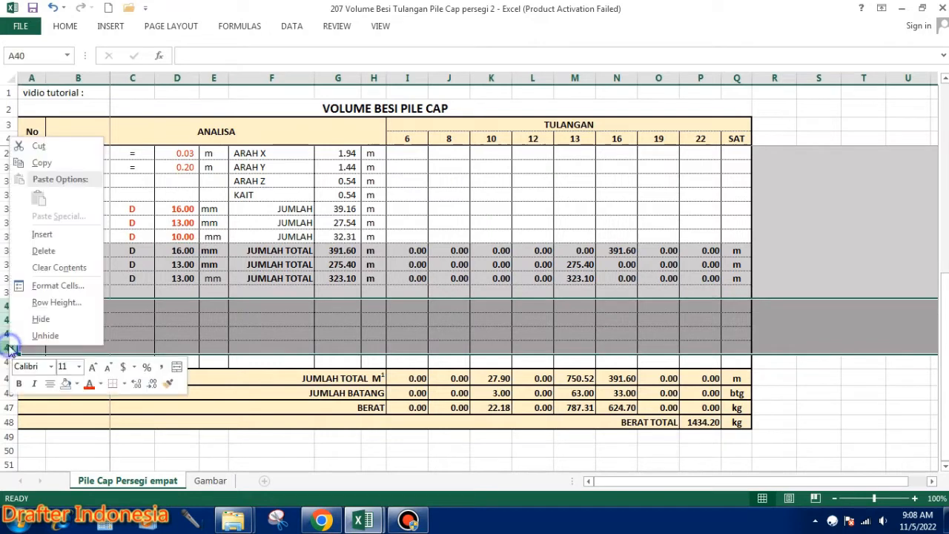
pyautogui.click(43, 250)
pyautogui.click(764, 421)
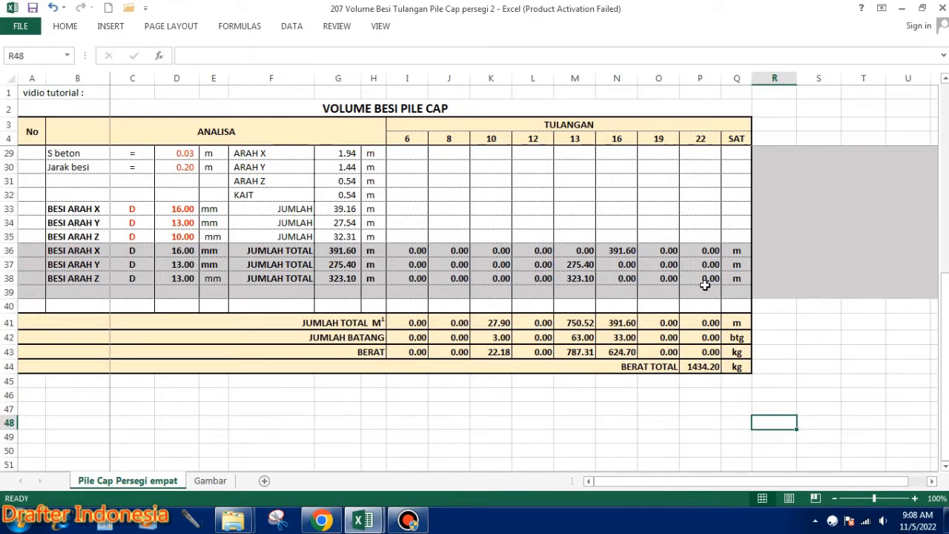
# Examine the JUMLAH TOTAL SUM formulas in I41 to O41 to check that their ranges span both pile cap blocks.
pyautogui.doubleClick(415, 322)
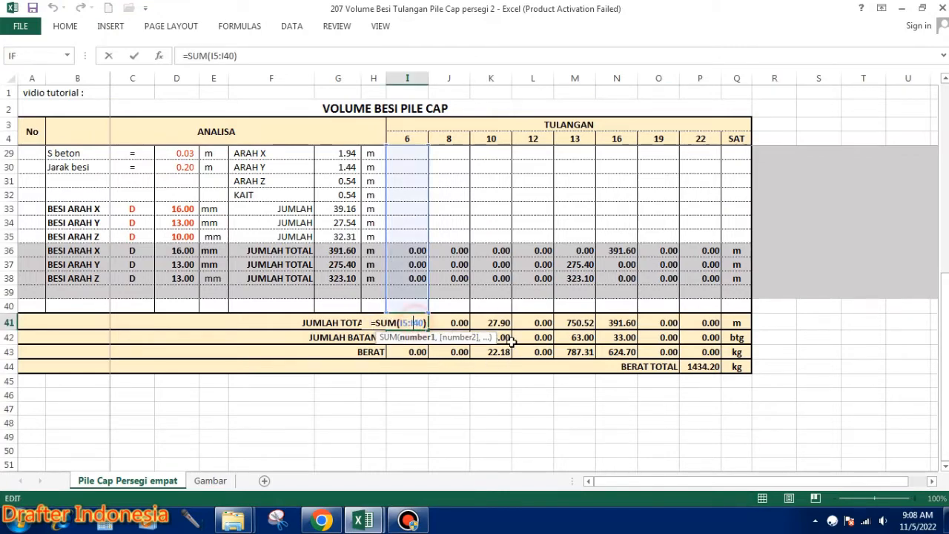
pyautogui.scroll(8, 512, 342)
pyautogui.scroll(-7, 513, 340)
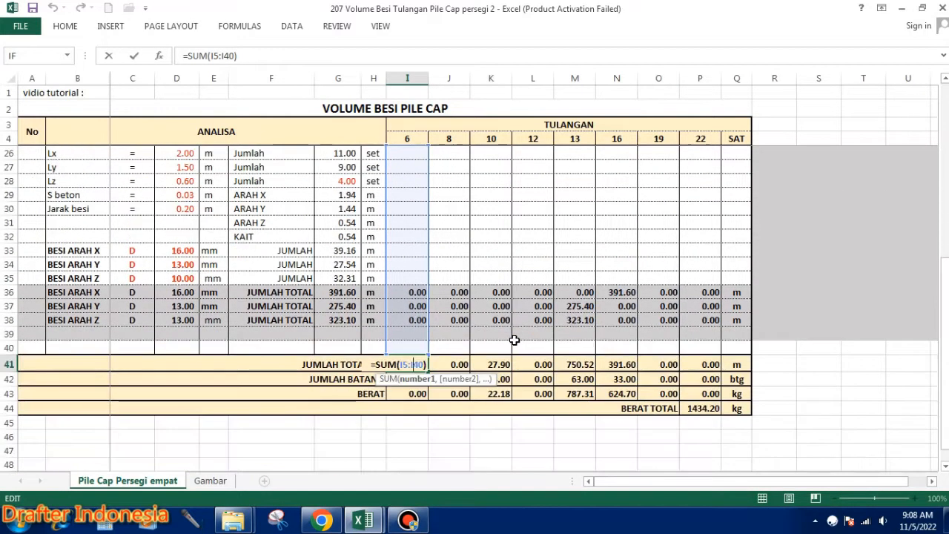
pyautogui.doubleClick(460, 364)
pyautogui.doubleClick(498, 364)
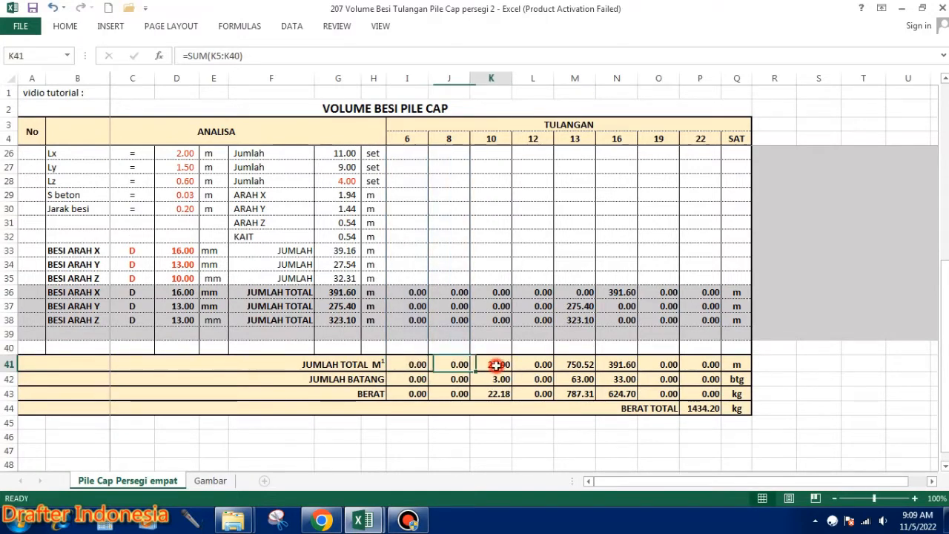
pyautogui.doubleClick(538, 364)
pyautogui.doubleClick(577, 366)
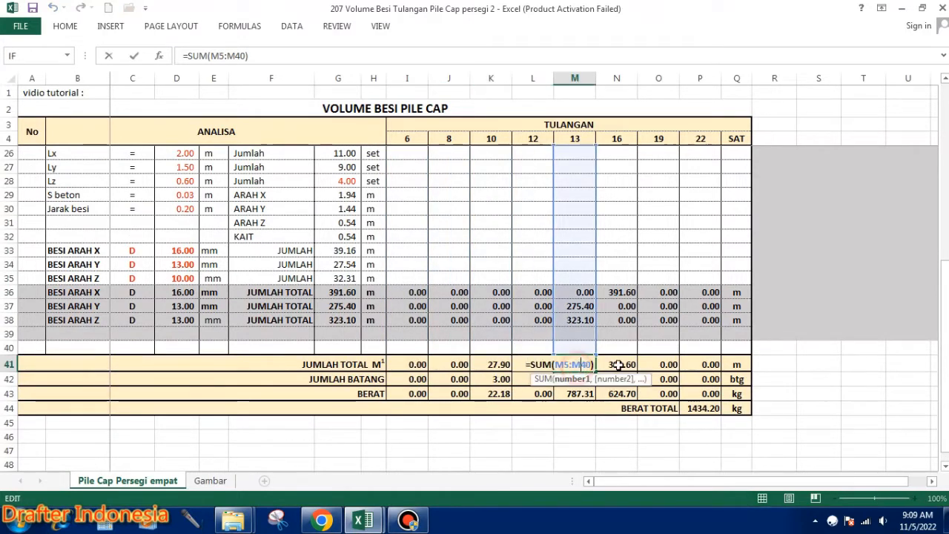
pyautogui.doubleClick(618, 364)
pyautogui.doubleClick(658, 364)
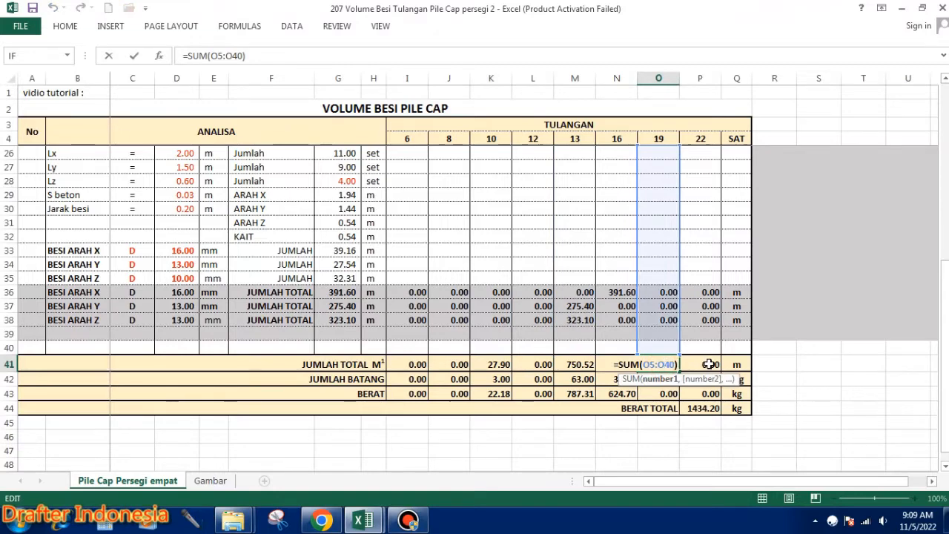
pyautogui.scroll(7, 700, 361)
pyautogui.scroll(-9, 711, 358)
pyautogui.press('Escape')
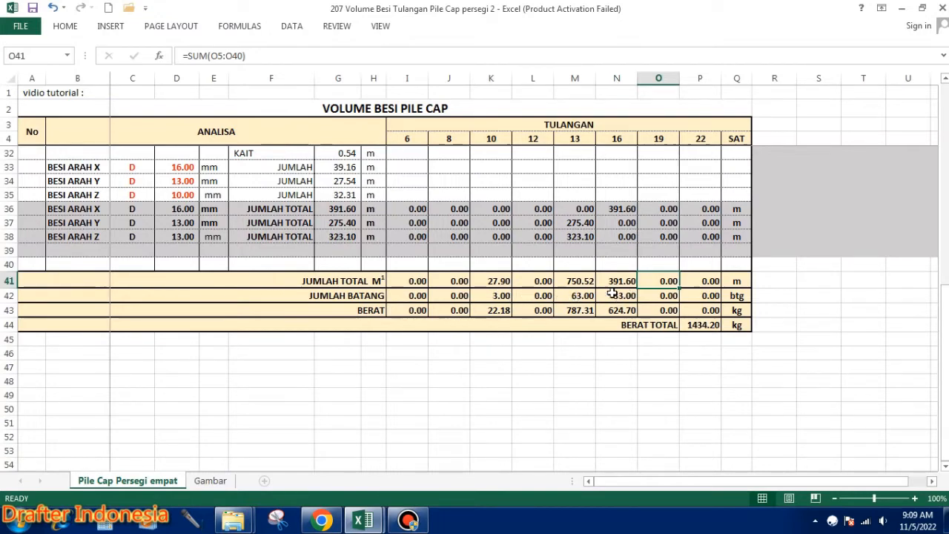
# Set the TYPE - B bar diameters to 13 mm for ARAH X, 13 mm for ARAH Y and 10 mm for ARAH Z, and check the BERAT TOTAL cell.
pyautogui.click(189, 167)
pyautogui.write('13')
pyautogui.press('Return')
pyautogui.write('13')
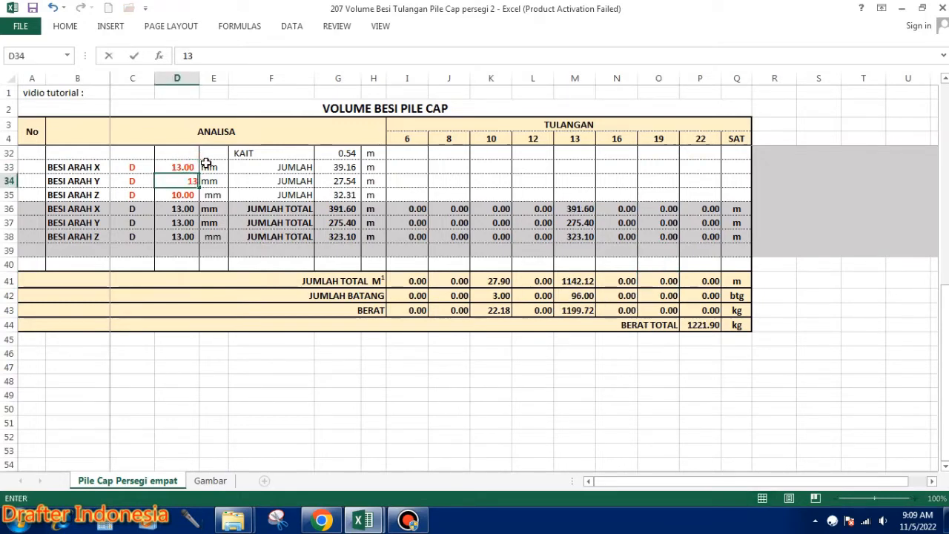
pyautogui.press('Return')
pyautogui.write('10')
pyautogui.press('Return')
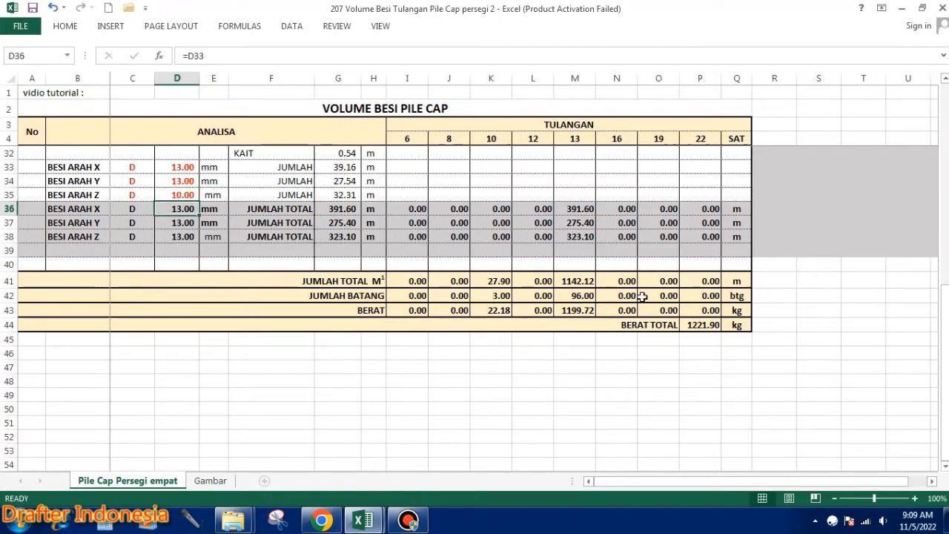
pyautogui.click(702, 325)
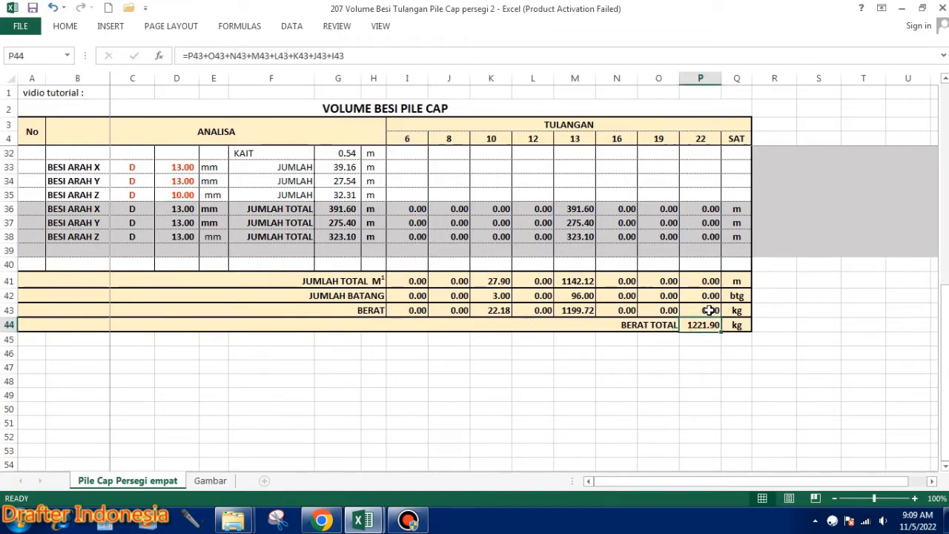
# Review both pile cap blocks and the summary rows, and look at the pile cap drawings on the Gambar sheet.
pyautogui.scroll(5, 705, 311)
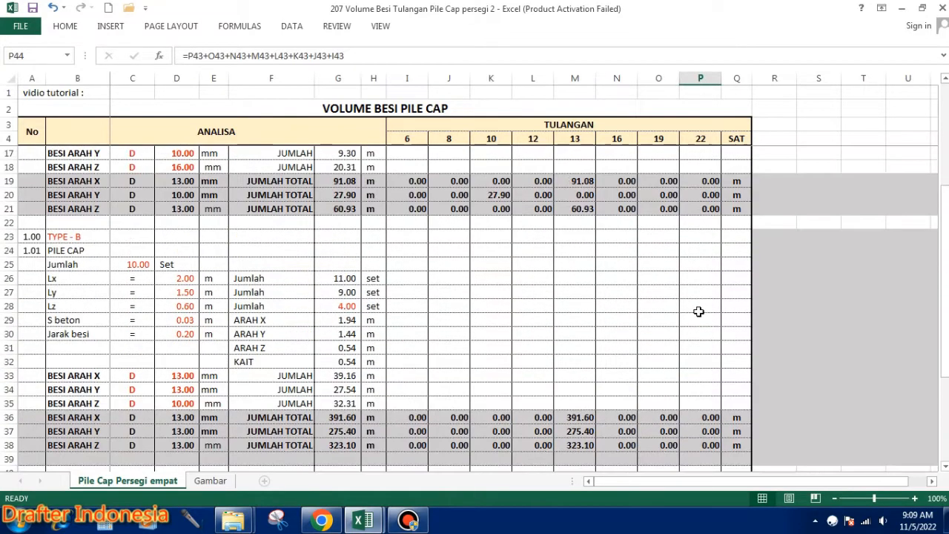
pyautogui.scroll(-3, 70, 282)
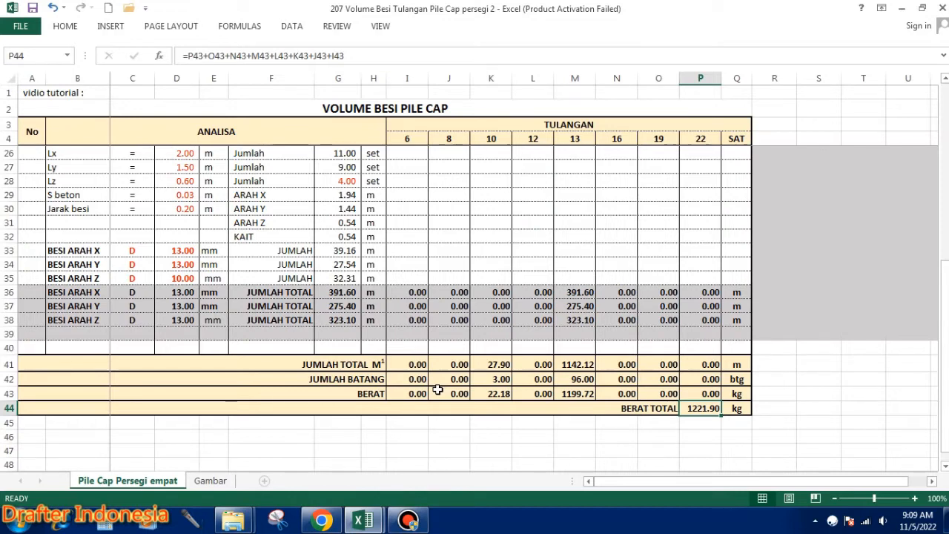
pyautogui.click(211, 480)
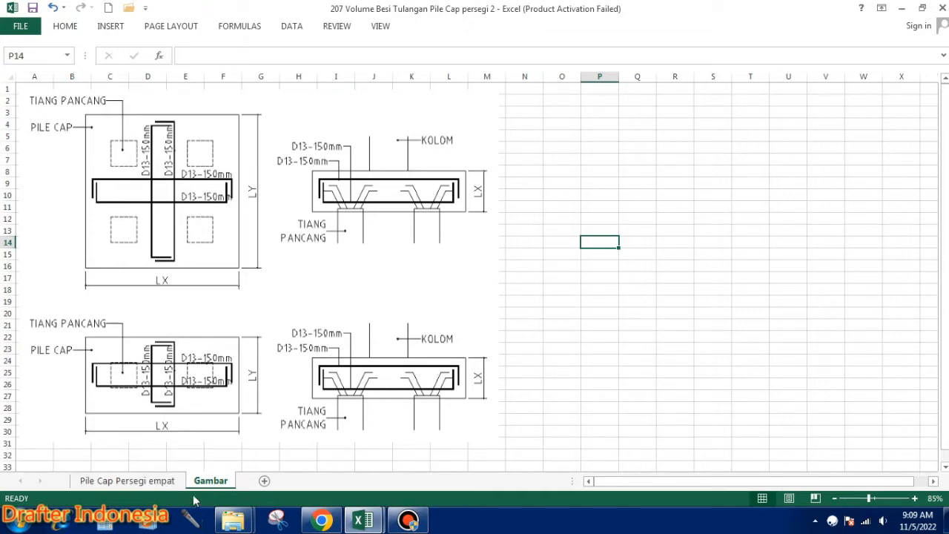
pyautogui.click(155, 483)
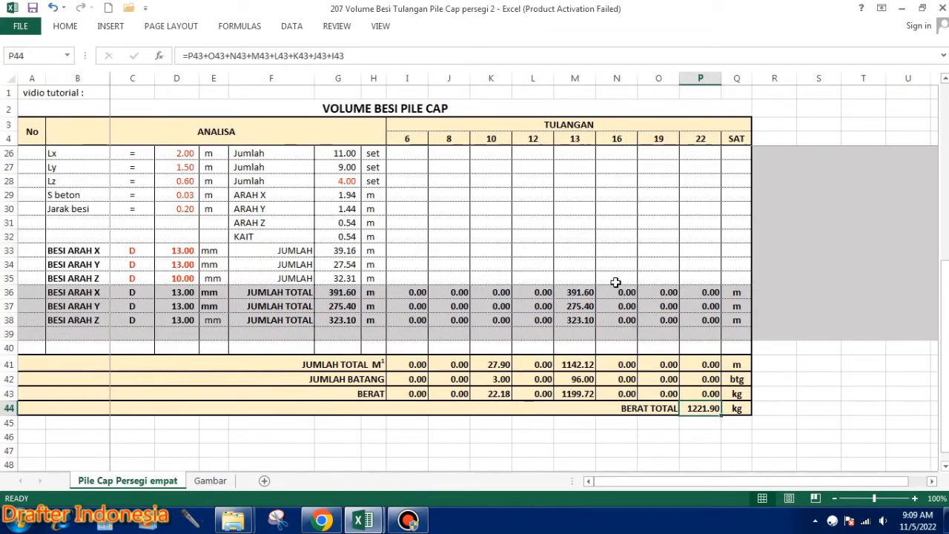
pyautogui.scroll(4, 764, 398)
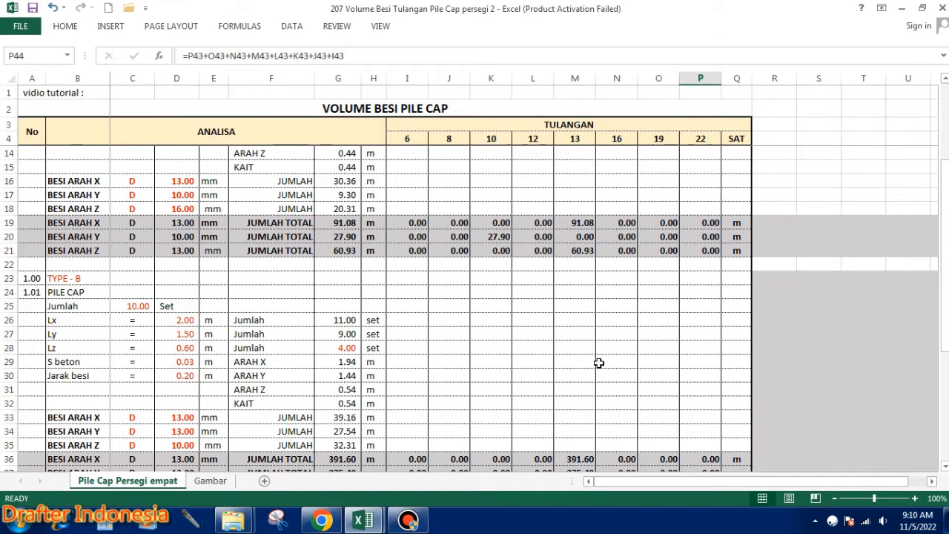
pyautogui.scroll(-2, 598, 355)
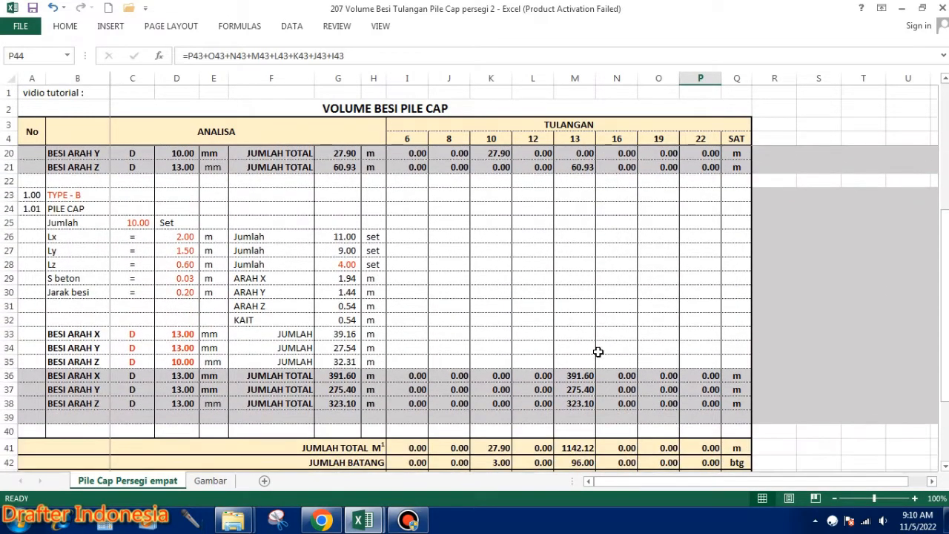